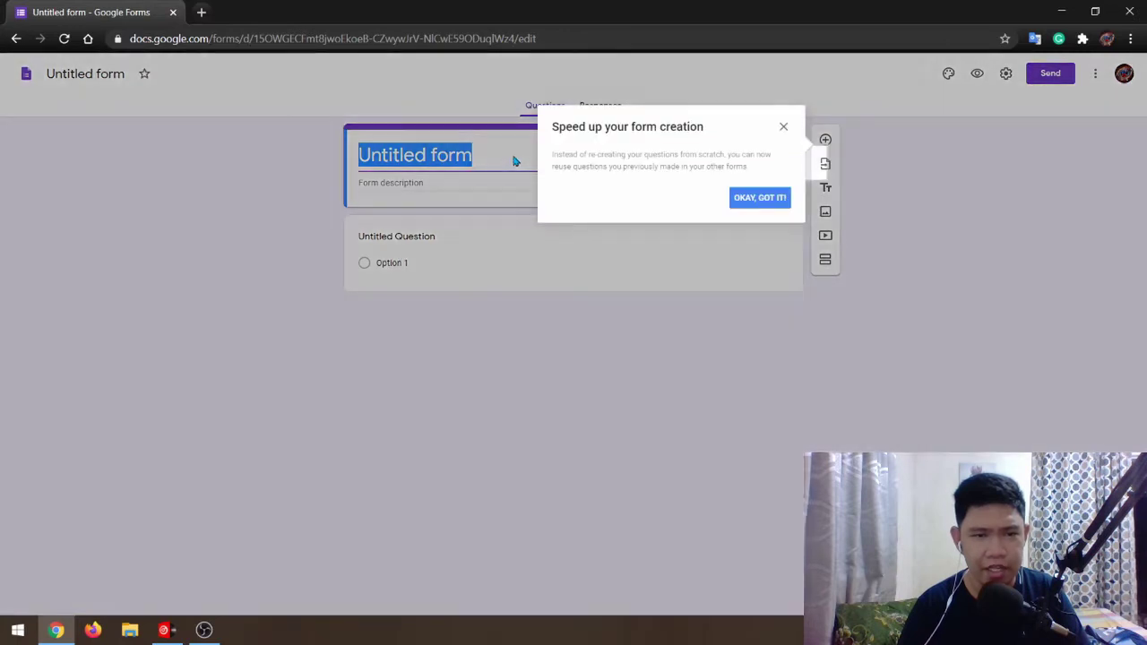
Title the form "Welcome to Alpha Productions Survey" and describe it as "This survey is important. Answer the survey and take it seriously.".
{"action": "type", "text": "Alpha Productions Survey"}
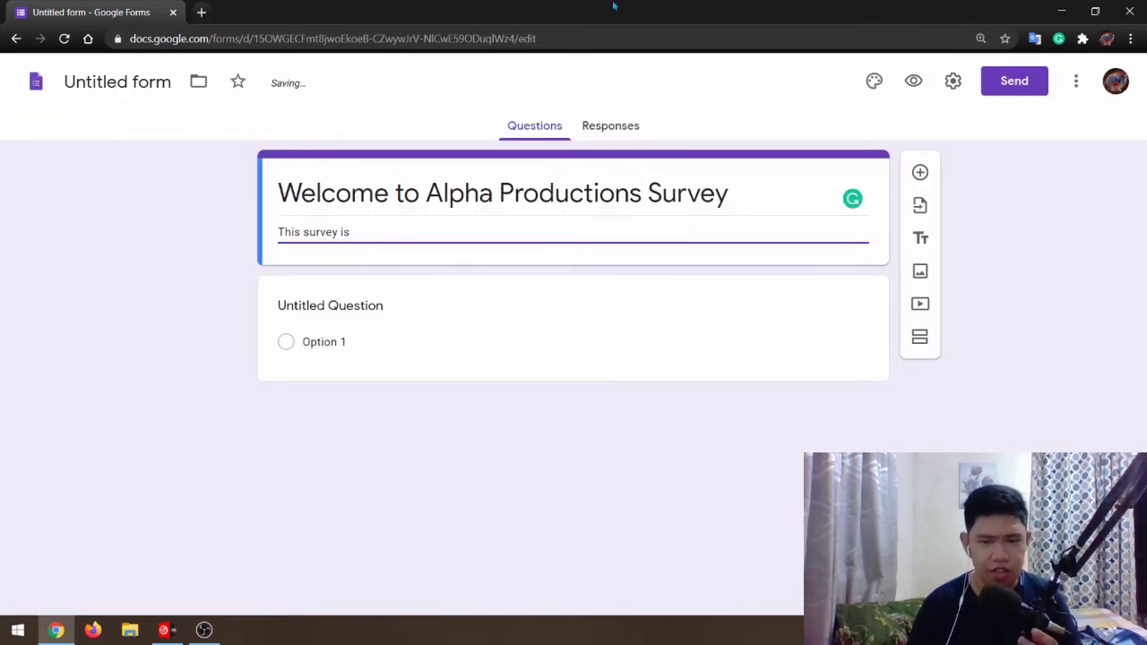
{"action": "type", "text": "important."}
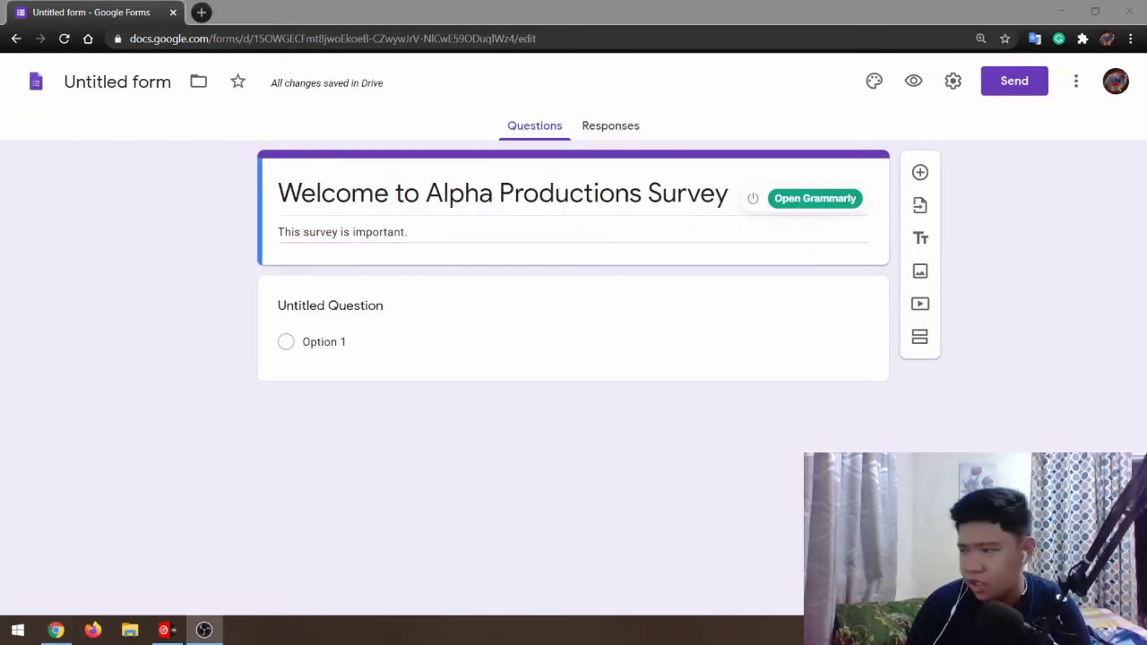
{"action": "left_click", "coordinate": [428, 231]}
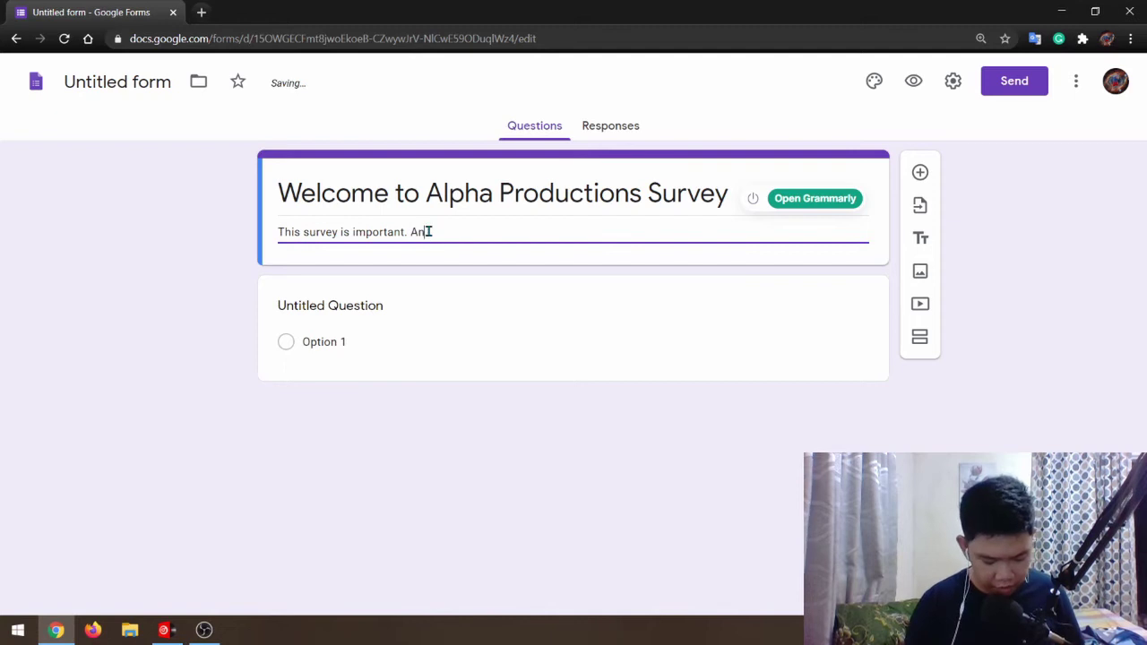
{"action": "type", "text": "Answer the"}
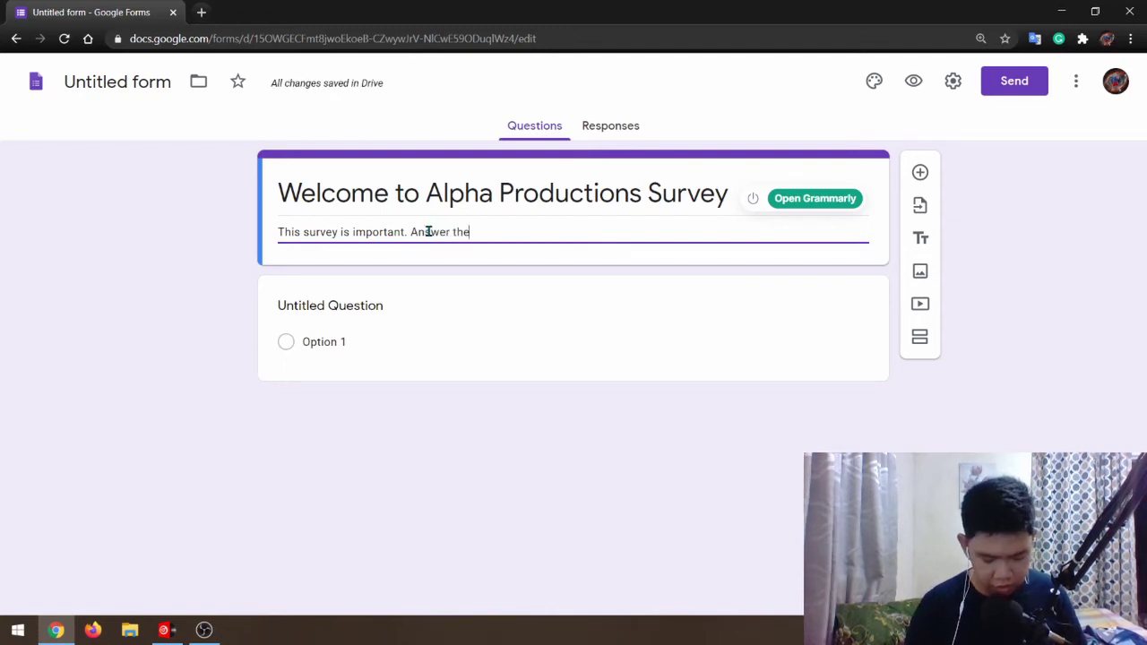
{"action": "type", "text": " survey and take it s"}
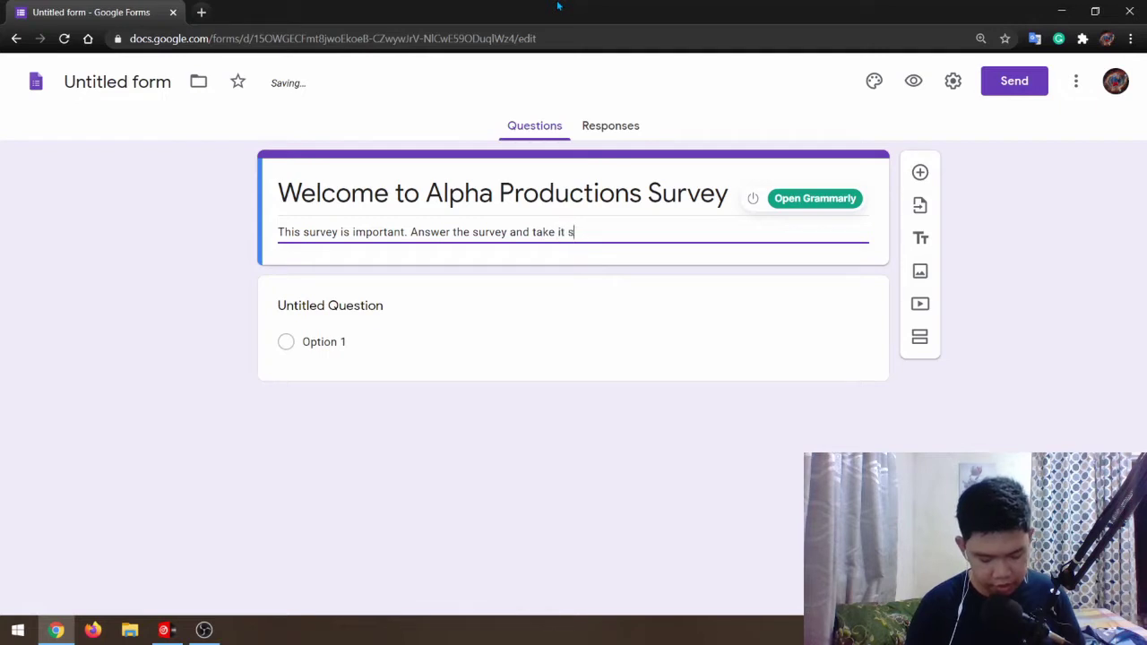
{"action": "type", "text": "eriously."}
Word the first question as "Are you sad?".
{"action": "left_click", "coordinate": [438, 309]}
{"action": "type", "text": "Are "}
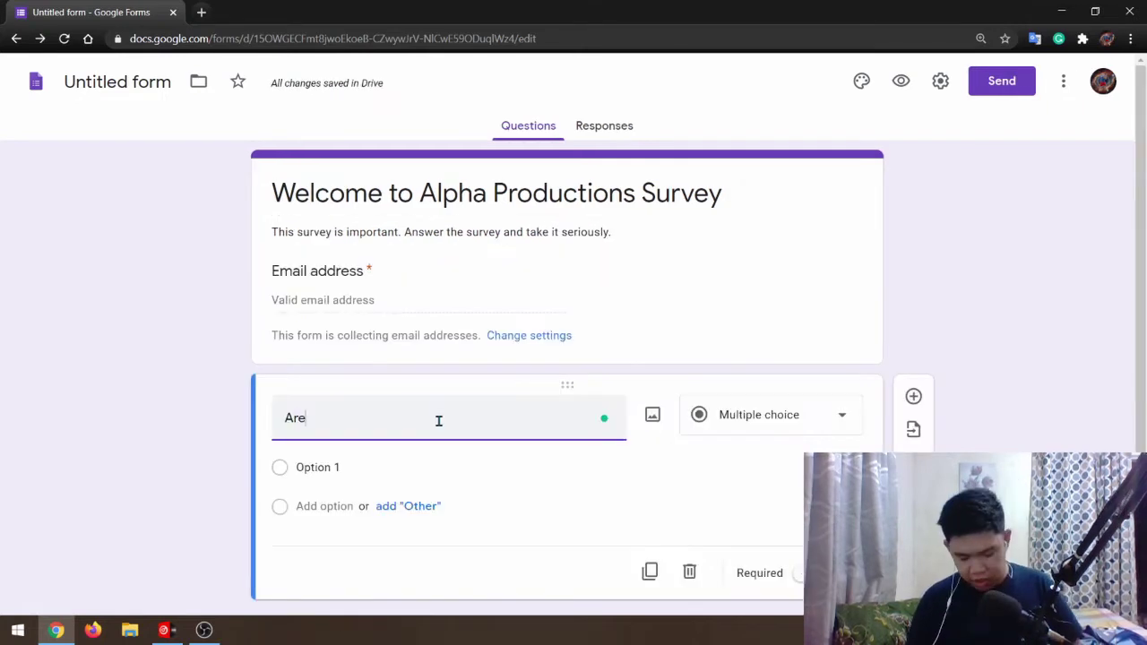
{"action": "type", "text": "you sa"}
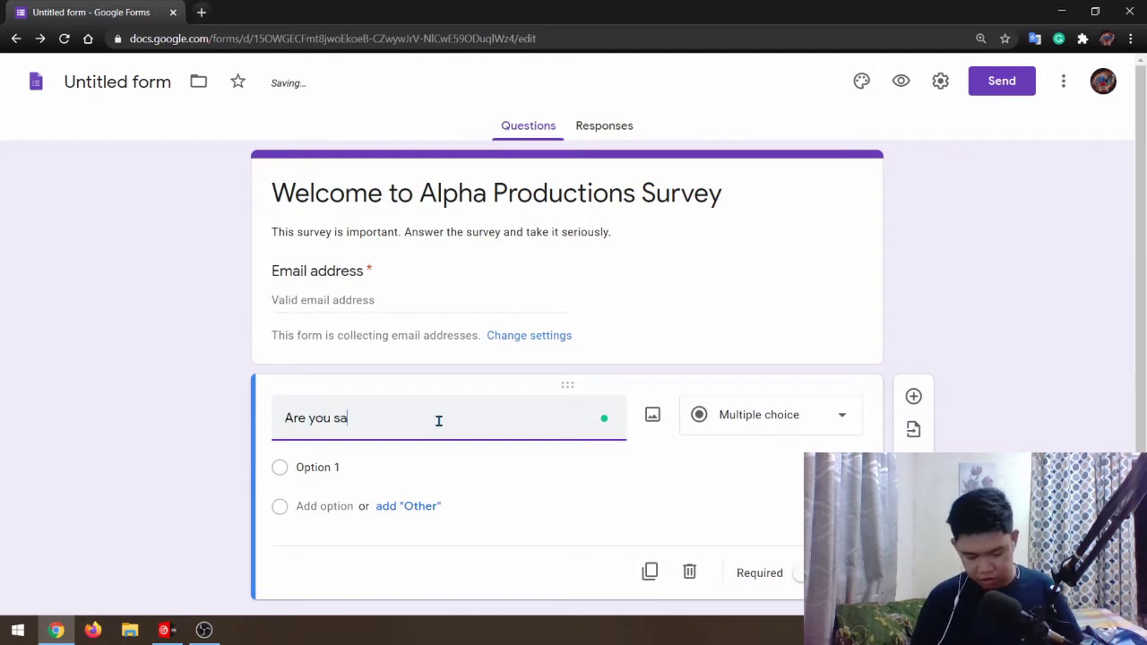
Give the "Are you sad?" question the options Yes, No, Maybe and "I don't know".
{"action": "left_click", "coordinate": [340, 467]}
{"action": "type", "text": "Yes"}
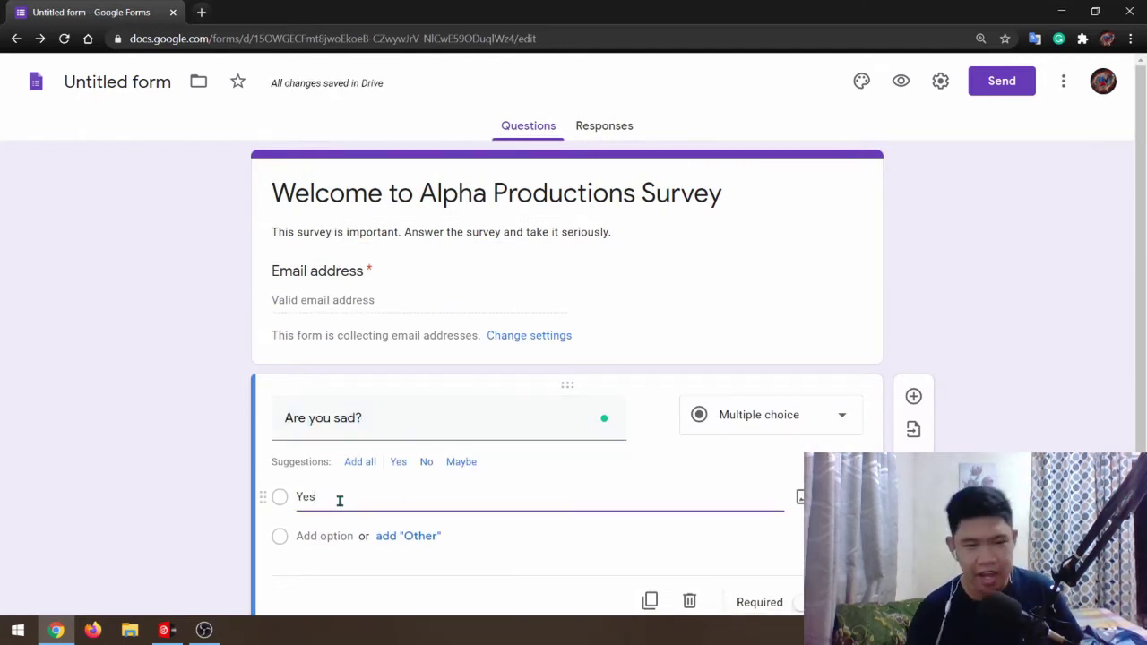
{"action": "left_click", "coordinate": [324, 535]}
{"action": "left_click", "coordinate": [324, 562]}
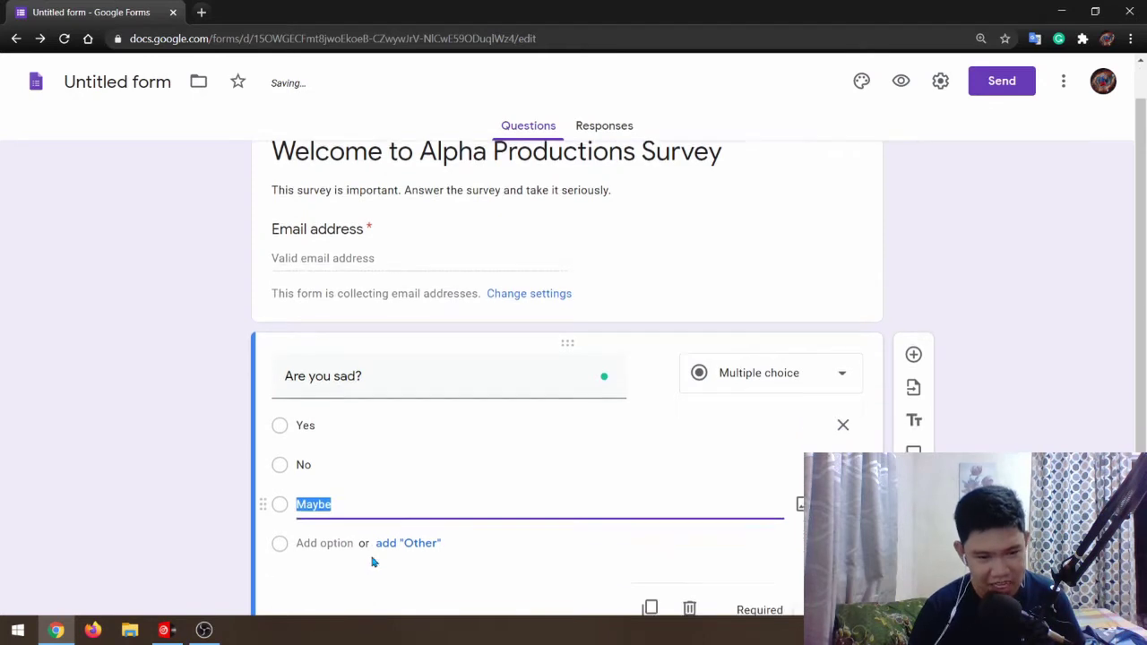
{"action": "left_click", "coordinate": [363, 565]}
{"action": "type", "text": "I"}
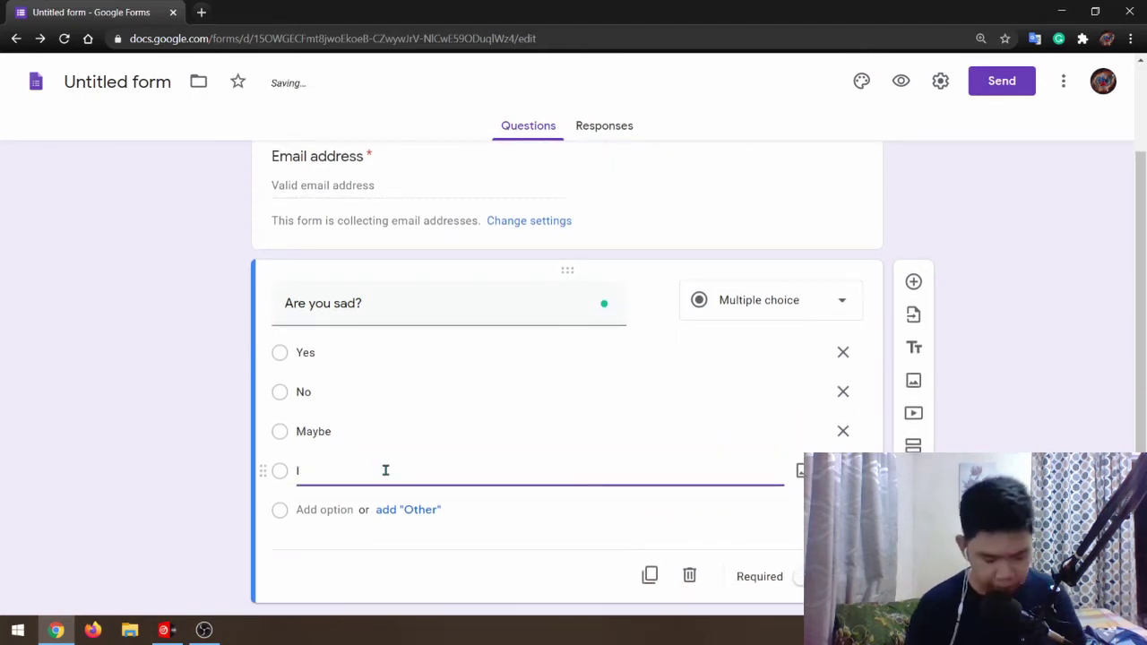
{"action": "type", "text": " don't kno"}
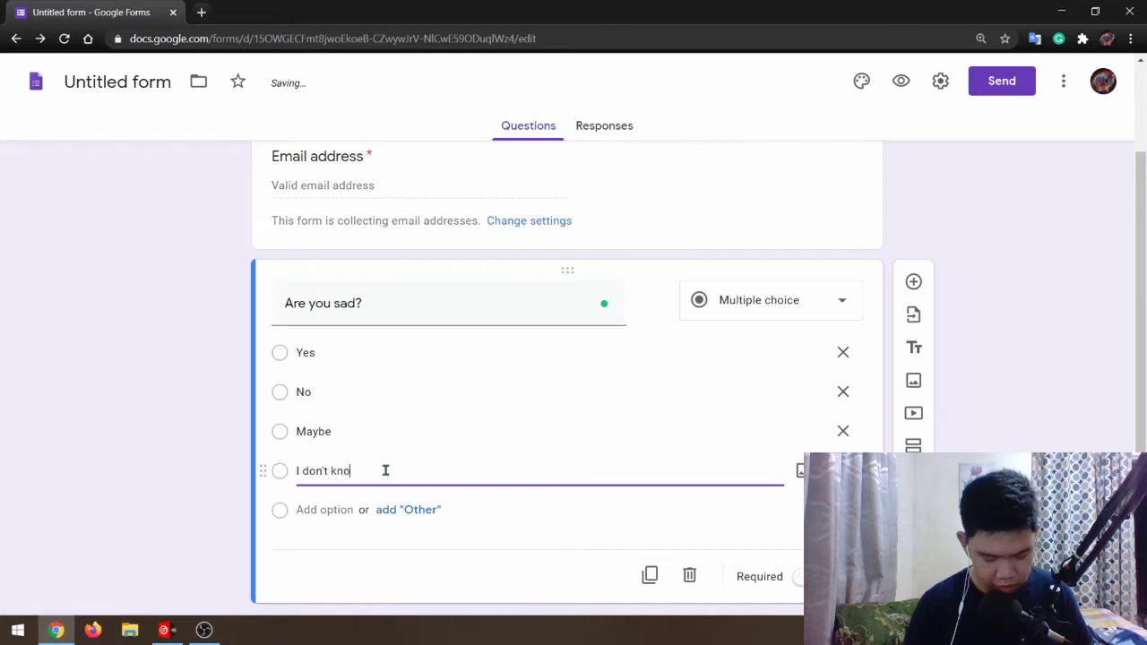
{"action": "left_click", "coordinate": [91, 433]}
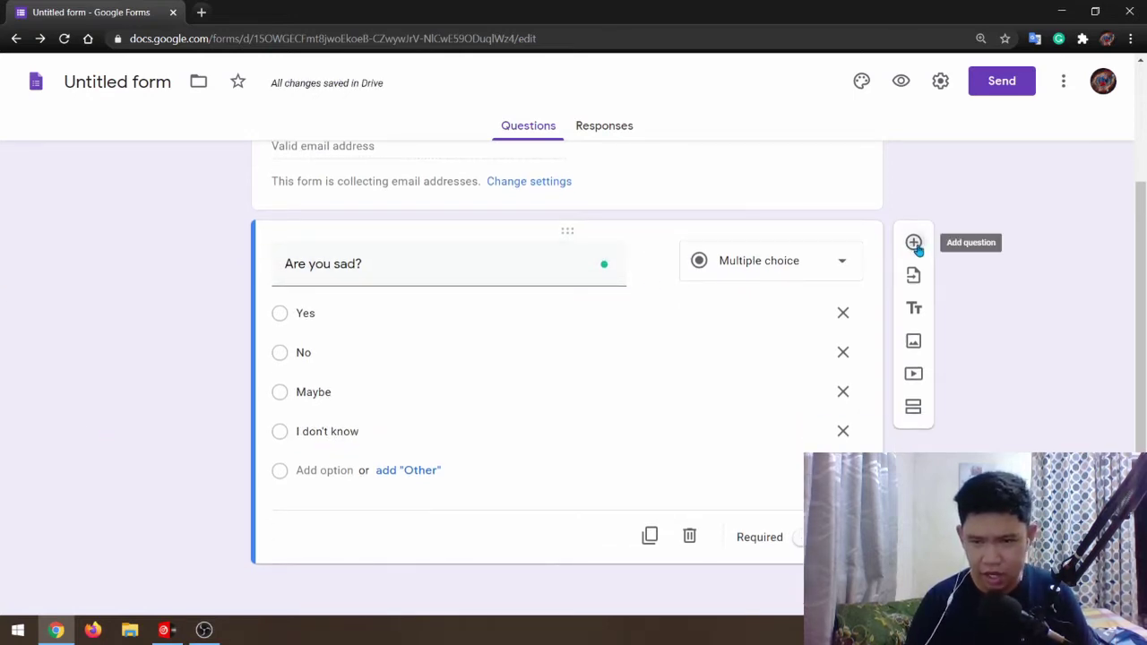
Add a short answer question "What makes you happy?" and make both it and "Are you sad?" required.
{"action": "left_click", "coordinate": [914, 243]}
{"action": "type", "text": "What mak"}
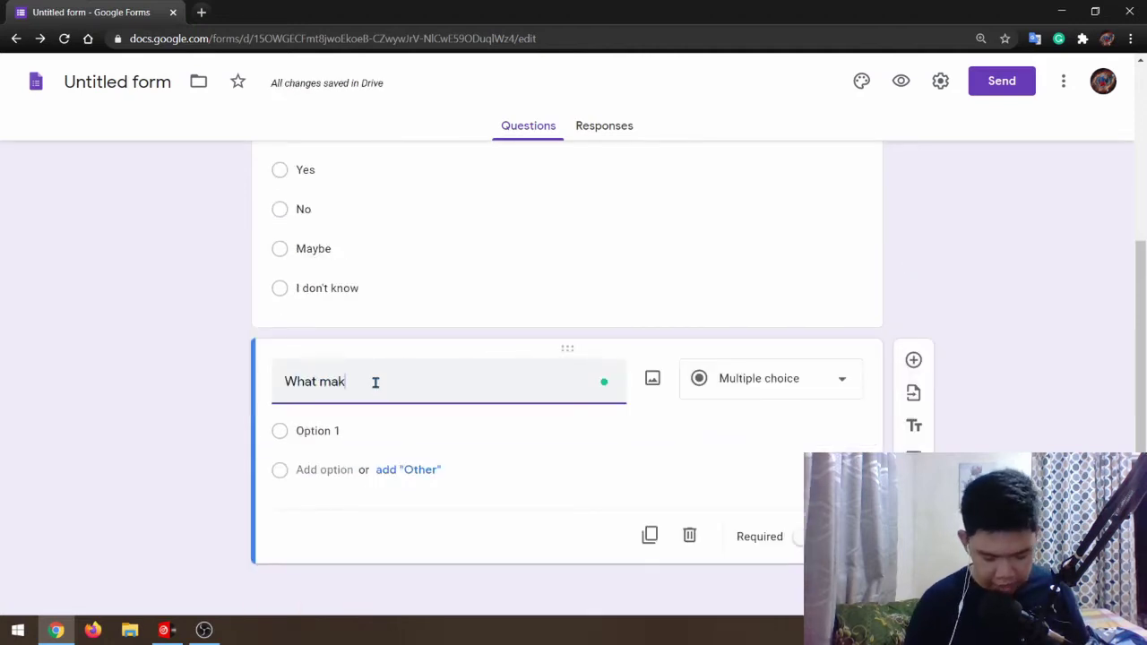
{"action": "type", "text": "es you happy?"}
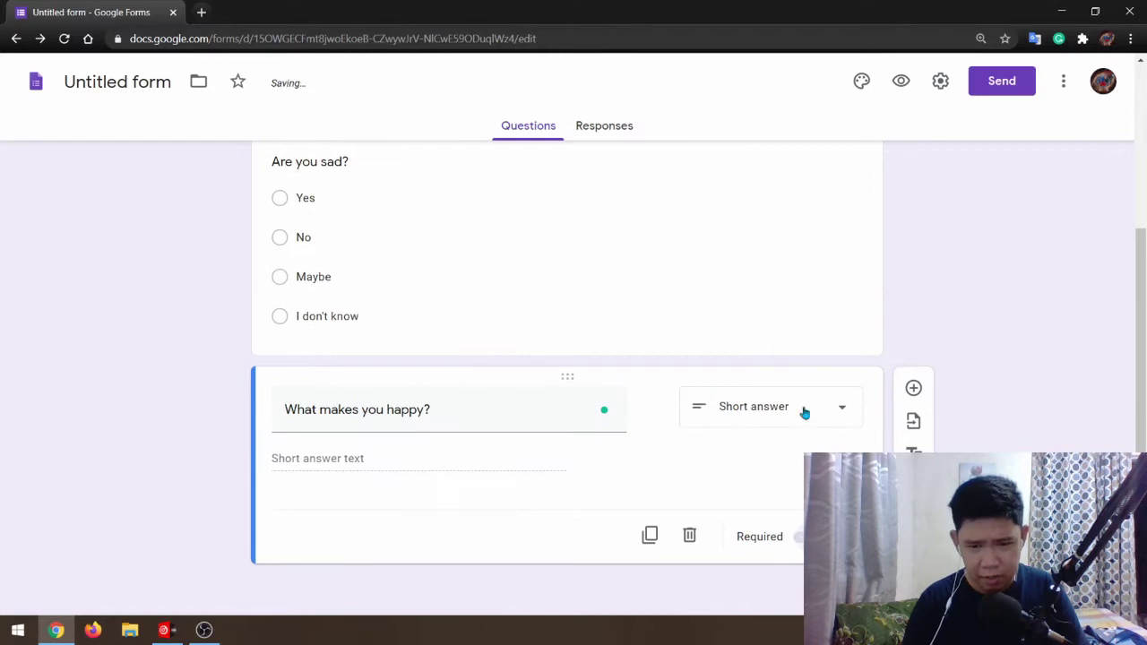
{"action": "left_click", "coordinate": [773, 278]}
{"action": "left_click", "coordinate": [811, 421]}
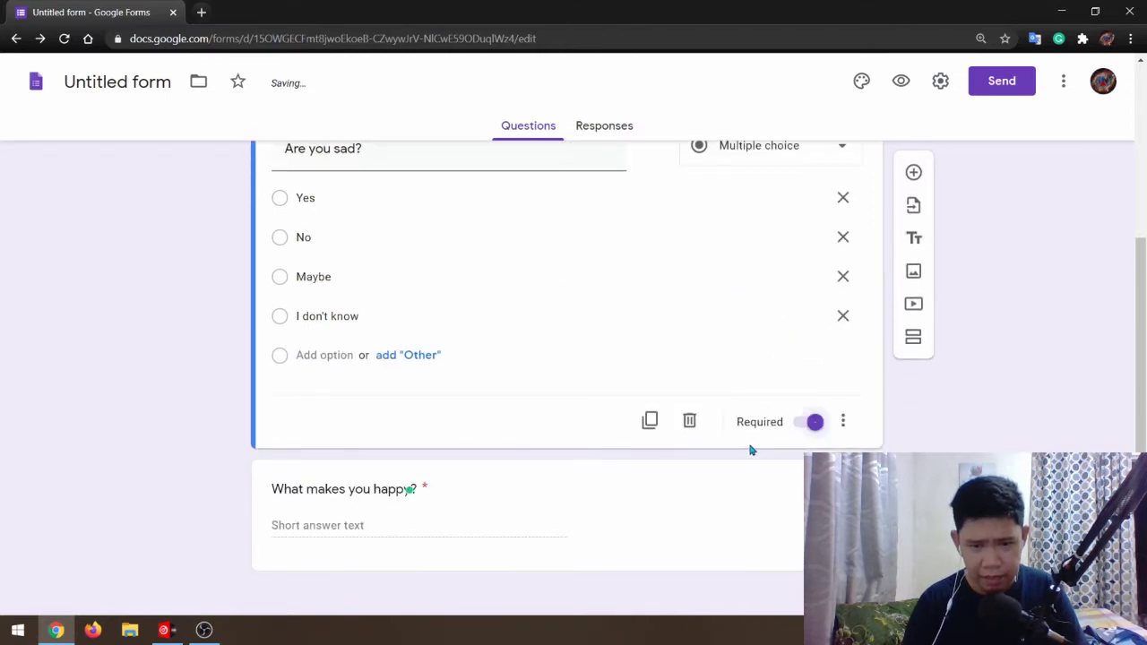
{"action": "left_click", "coordinate": [670, 505]}
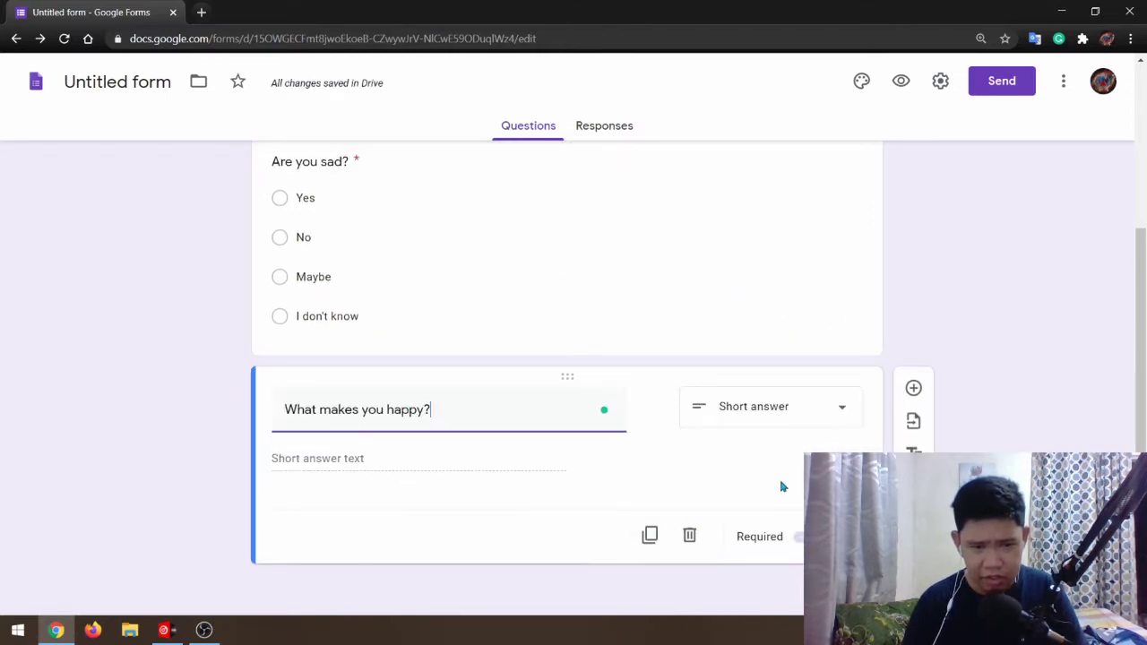
Add a required long answer question reading "Do you believe in Love? Why?".
{"action": "left_click", "coordinate": [913, 388]}
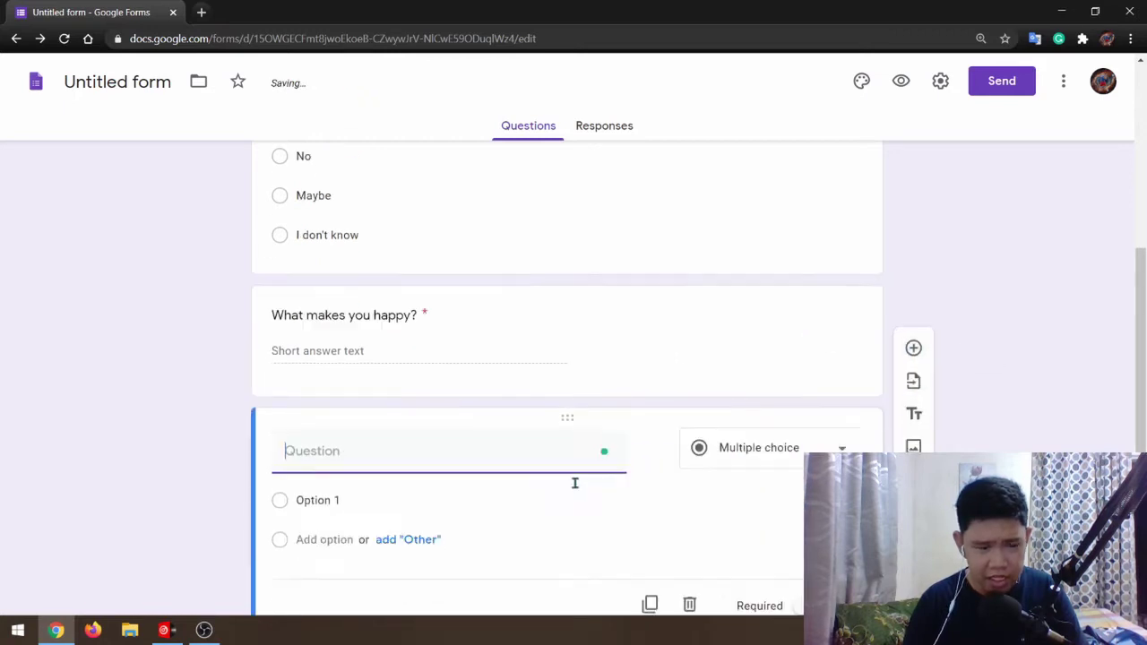
{"action": "type", "text": "Do you bel"}
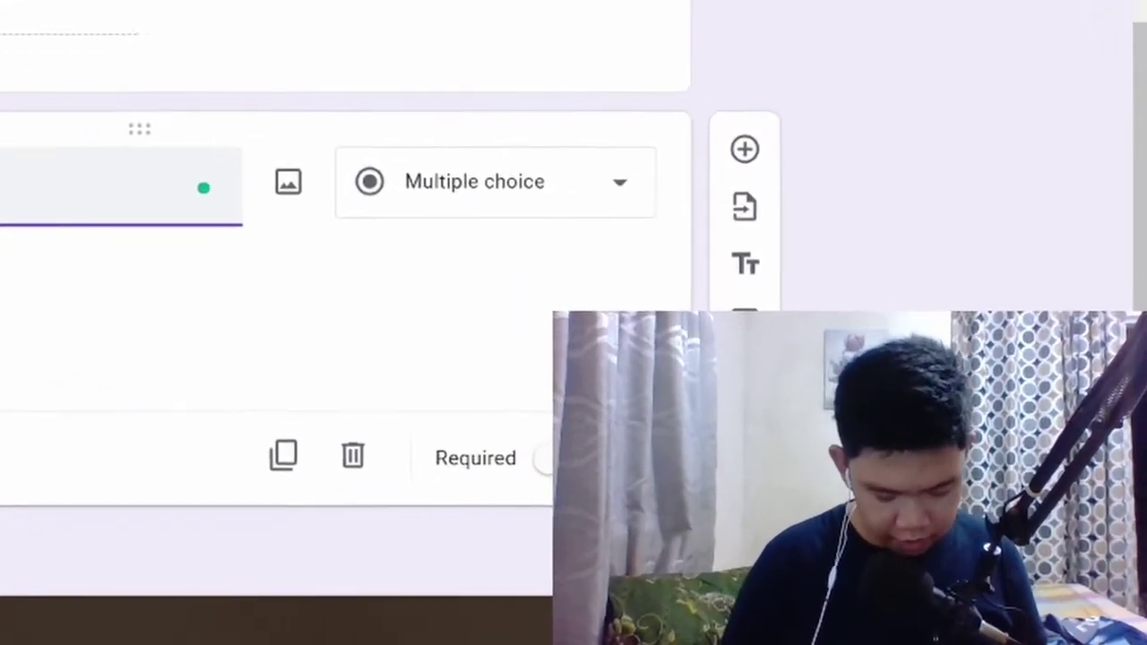
Add a multiple choice question reading "Ano ang irereply mo sakin?" after the love question.
{"action": "type", "text": "a"}
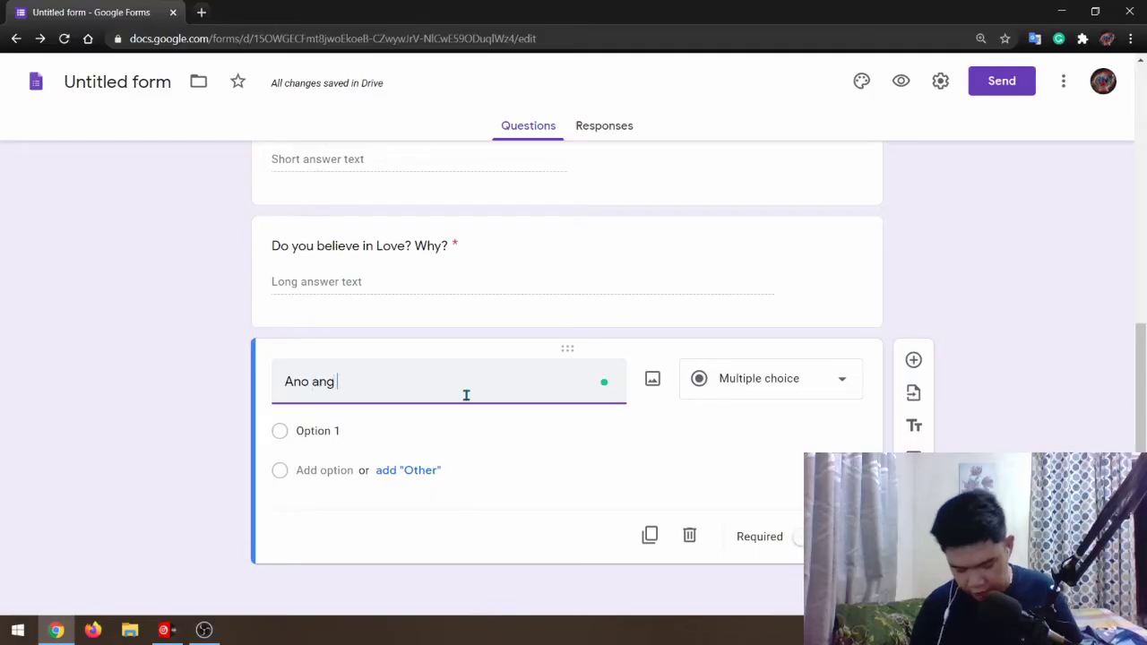
{"action": "type", "text": "ng irerepl"}
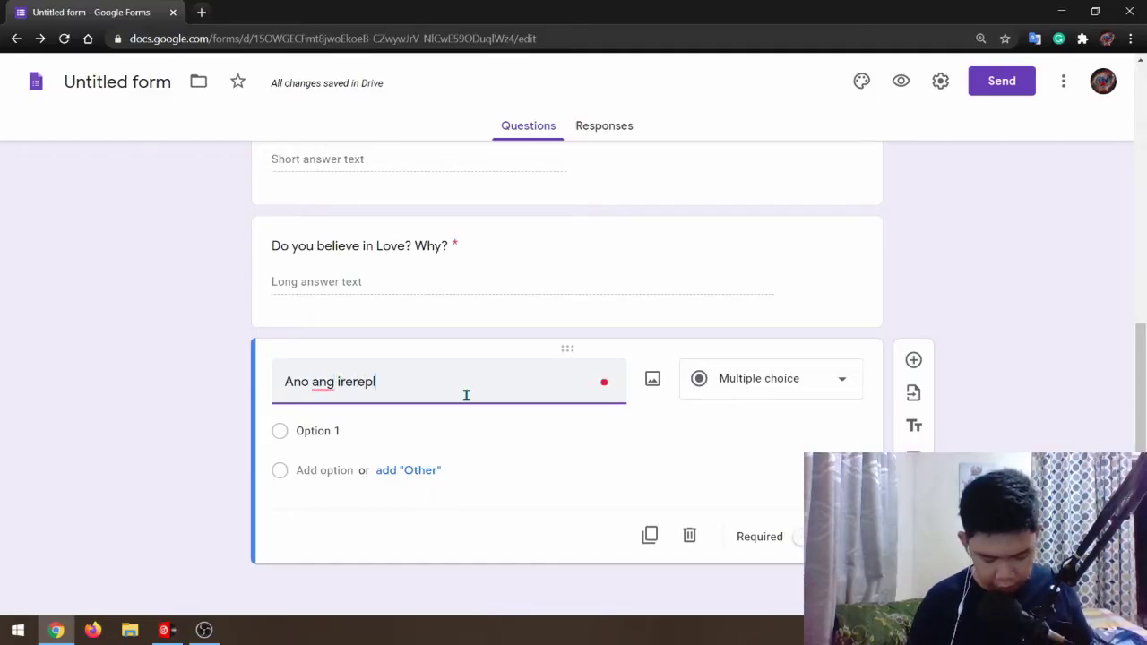
{"action": "type", "text": "y mo sak"}
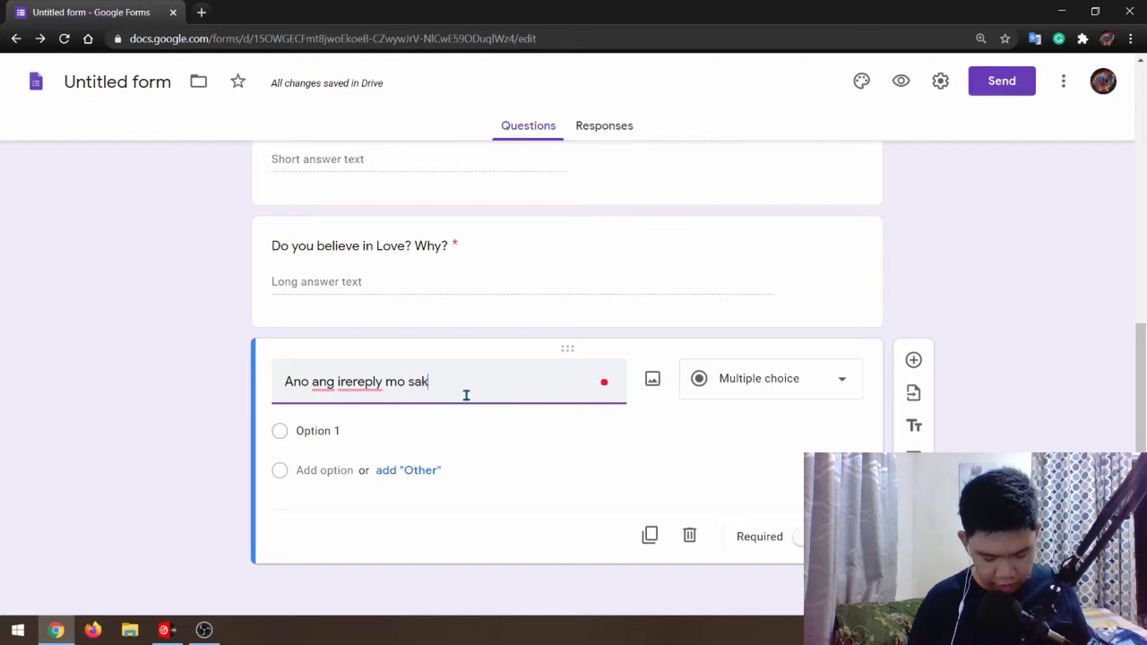
{"action": "type", "text": "in?"}
Enter "HAHAAHAHAHAHAHAHAHA", "Siraulo ka ba?" and "Anong nakain mo?" as the first three options of the reply question.
{"action": "left_click", "coordinate": [391, 447]}
{"action": "type", "text": "HAHAAHAHAHAHAHAH"}
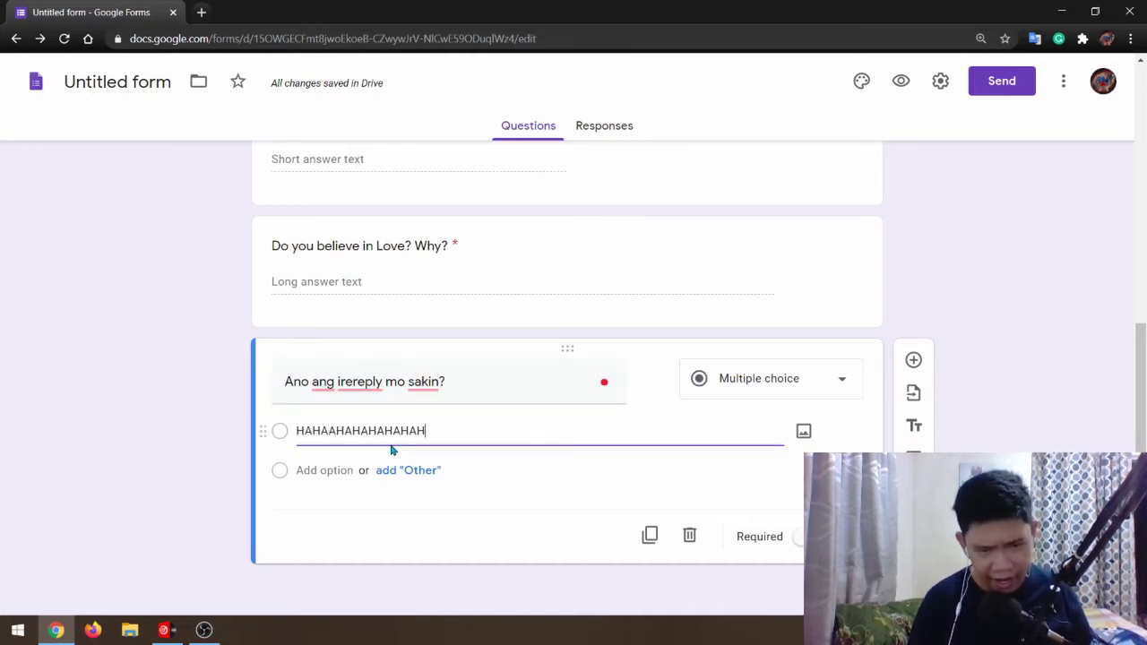
{"action": "type", "text": "A"}
{"action": "key", "text": "Return"}
{"action": "type", "text": "Sirau"}
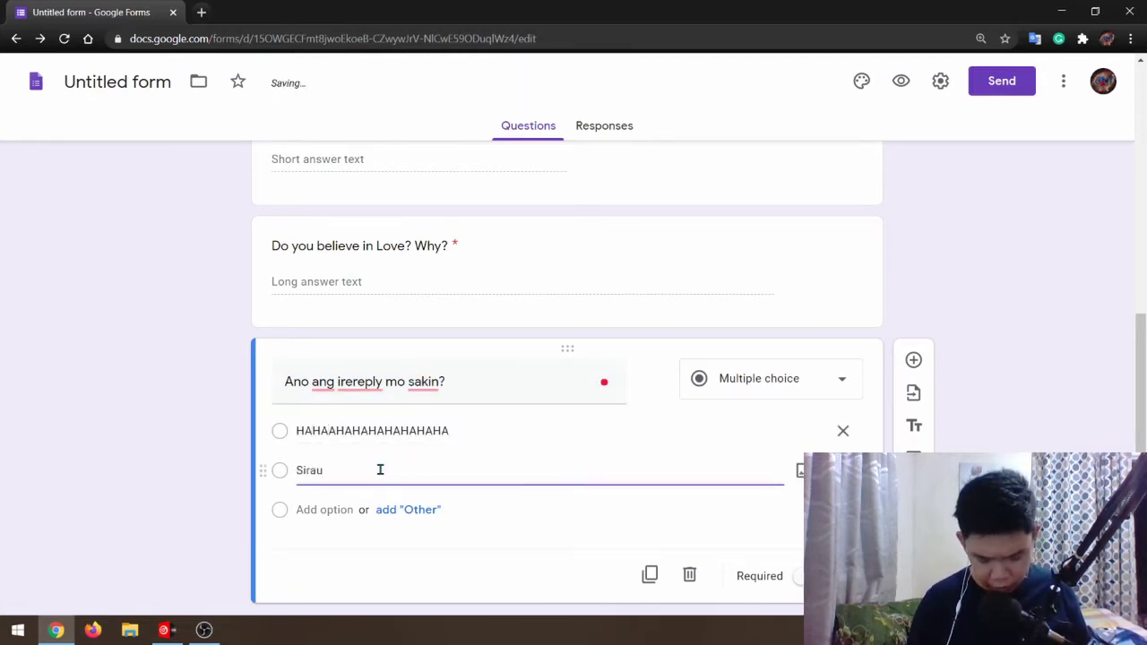
{"action": "type", "text": "lo ka ba/"}
{"action": "key", "text": "BackSpace"}
{"action": "type", "text": "?"}
{"action": "key", "text": "Return"}
{"action": "type", "text": "Anong nakain mo?"}
Add the options "Crush mo ko?" and "Hiiiiiiiiiii" to the reply question and make it required.
{"action": "left_click", "coordinate": [283, 549]}
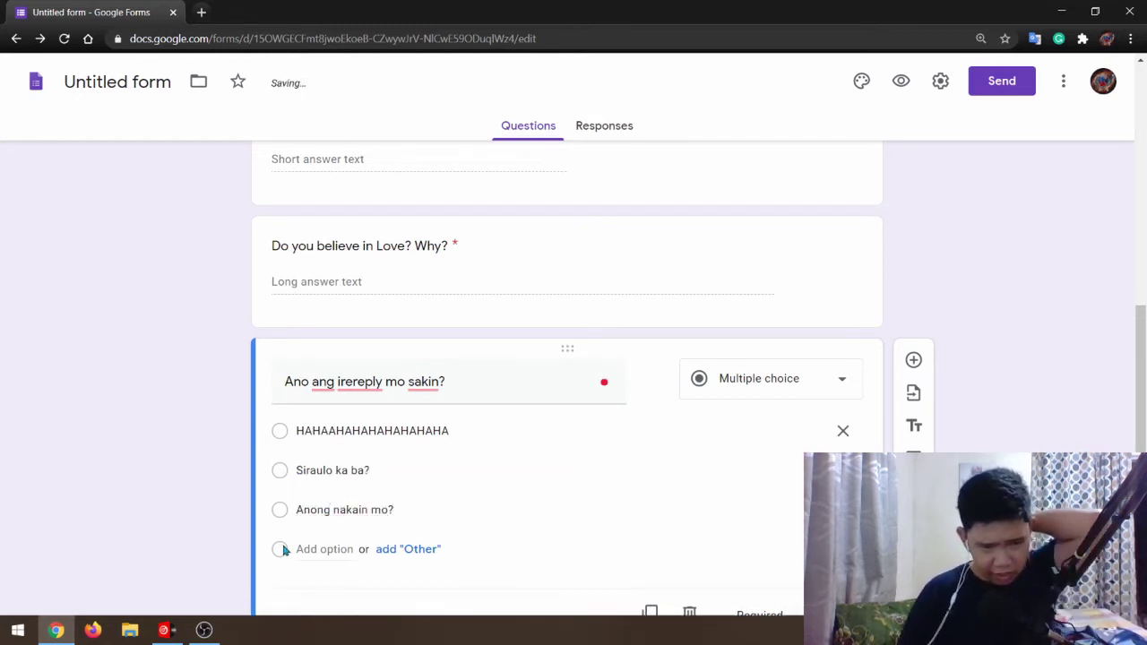
{"action": "type", "text": "Crush mo ko?"}
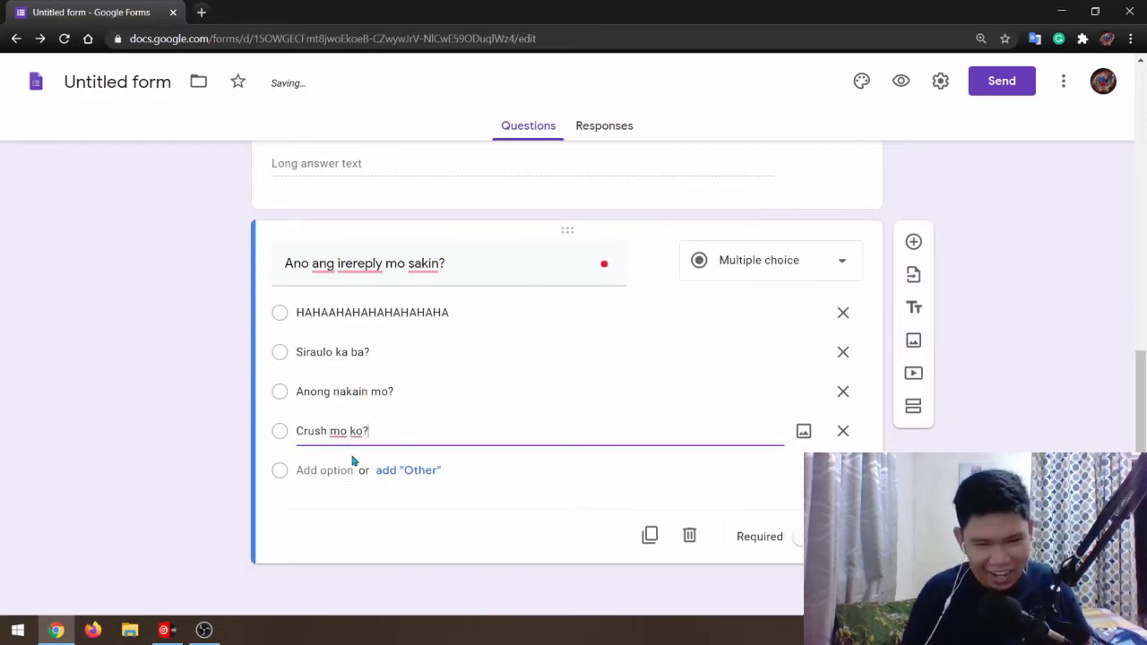
{"action": "left_click", "coordinate": [336, 469]}
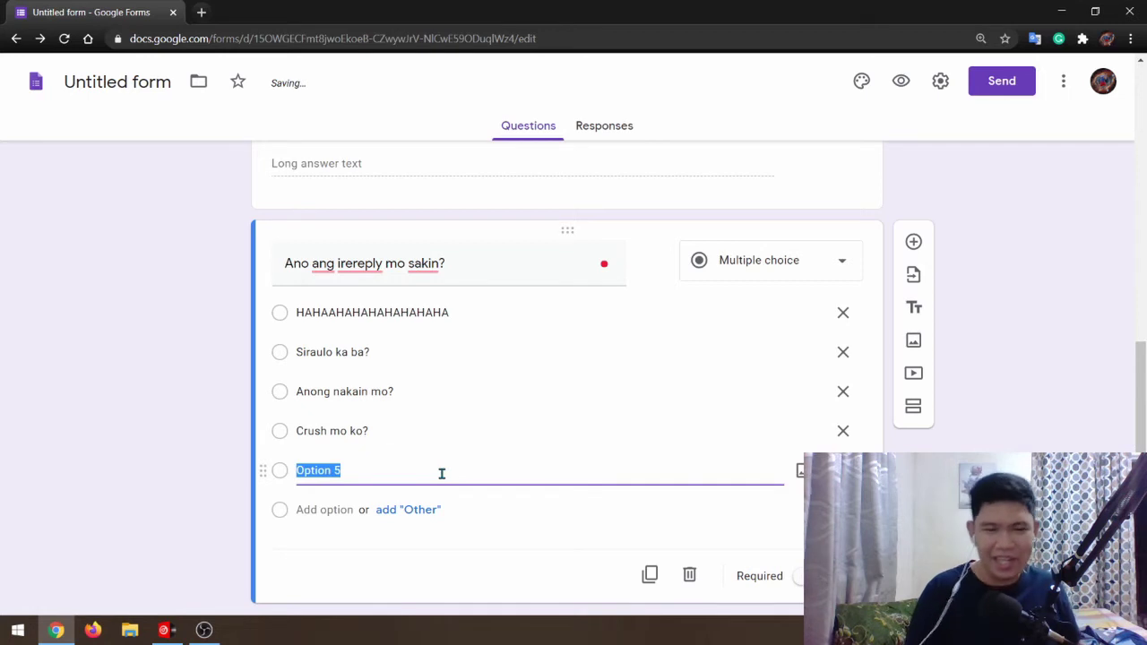
{"action": "type", "text": "Hiiiiiiiiiiii"}
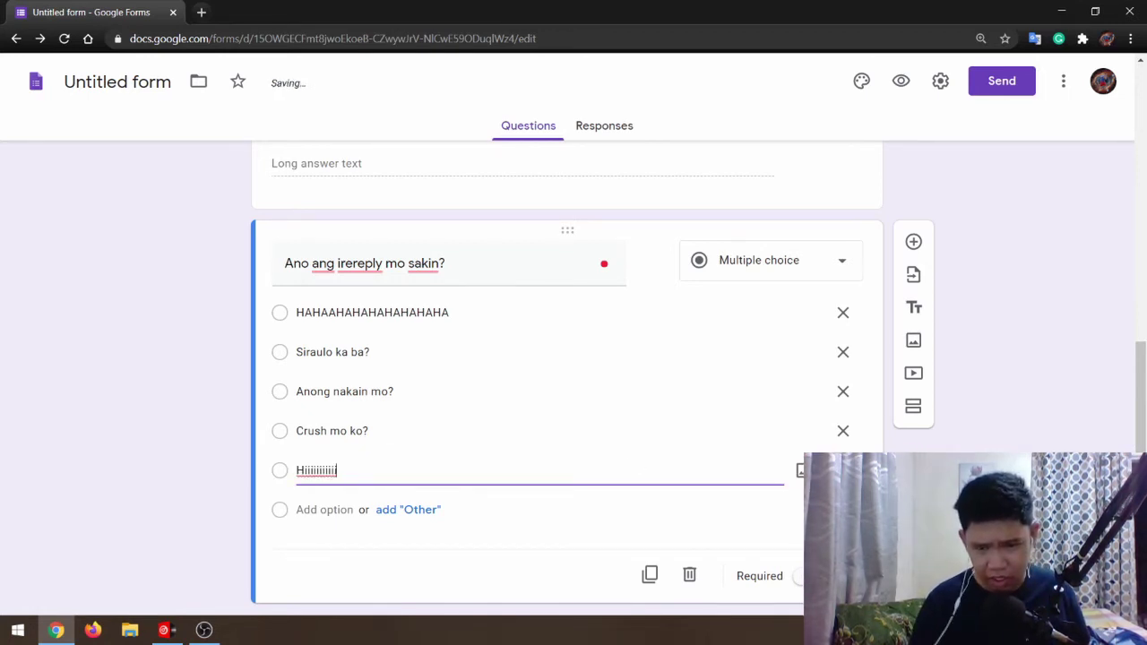
{"action": "left_click", "coordinate": [802, 577]}
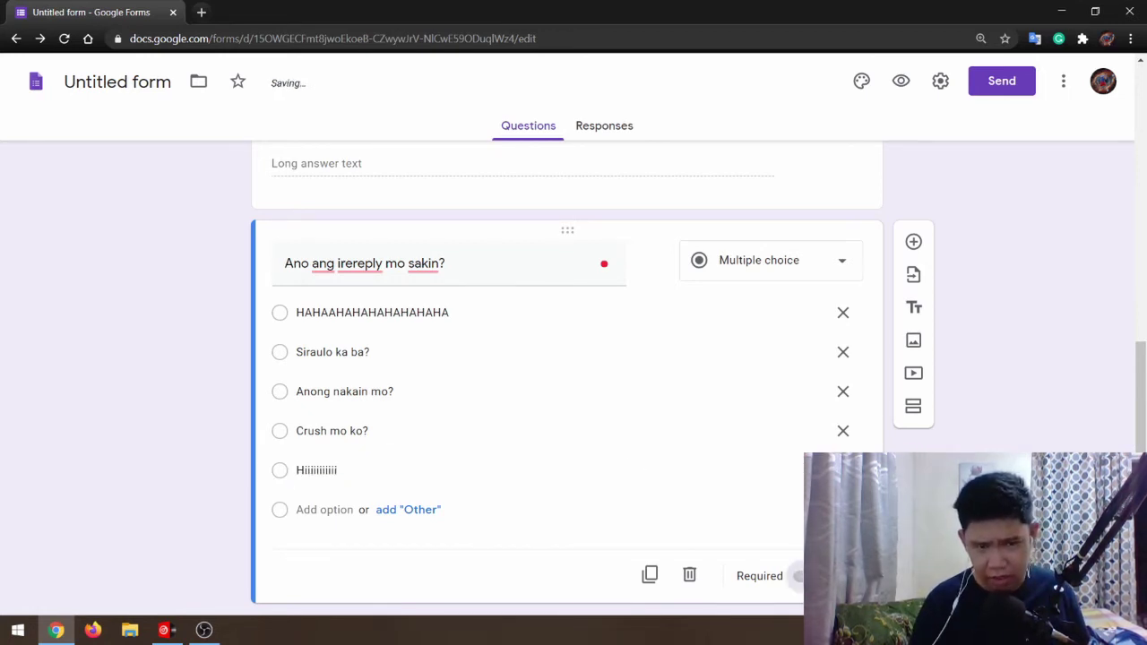
Add a multiple choice question "May pag-asa ba ako sa'yo?" at the form's end with options Yes, Definitely and "Oo naman!".
{"action": "scroll", "coordinate": [738, 355], "scroll_direction": "up", "scroll_amount": 2}
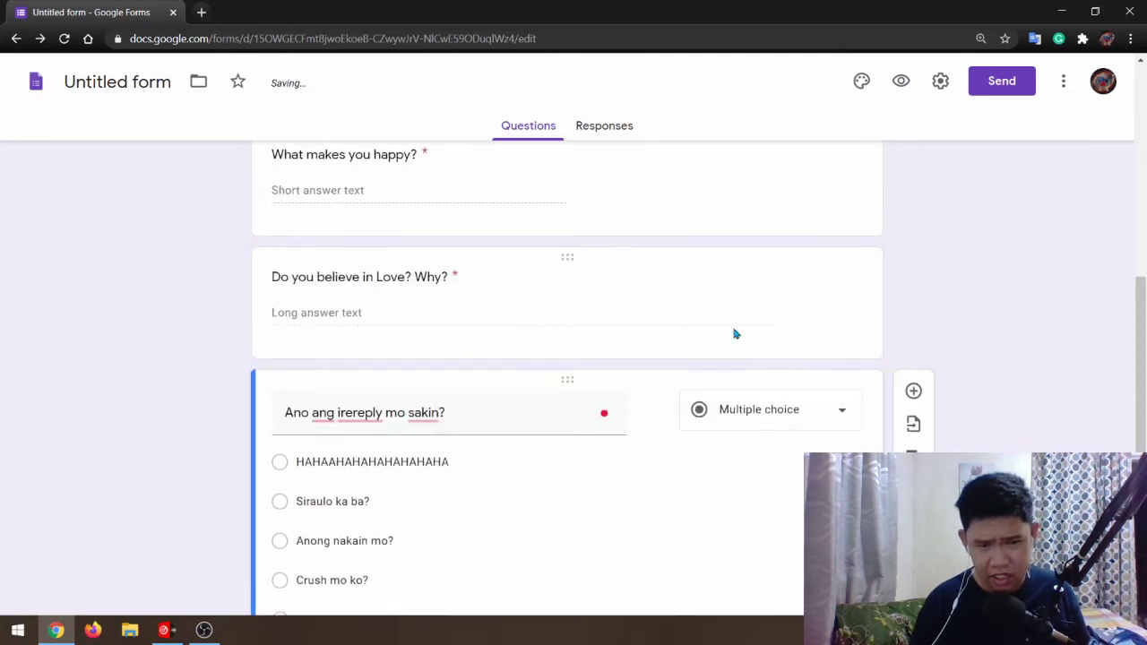
{"action": "left_click", "coordinate": [733, 333]}
{"action": "scroll", "coordinate": [820, 385], "scroll_direction": "down", "scroll_amount": 2}
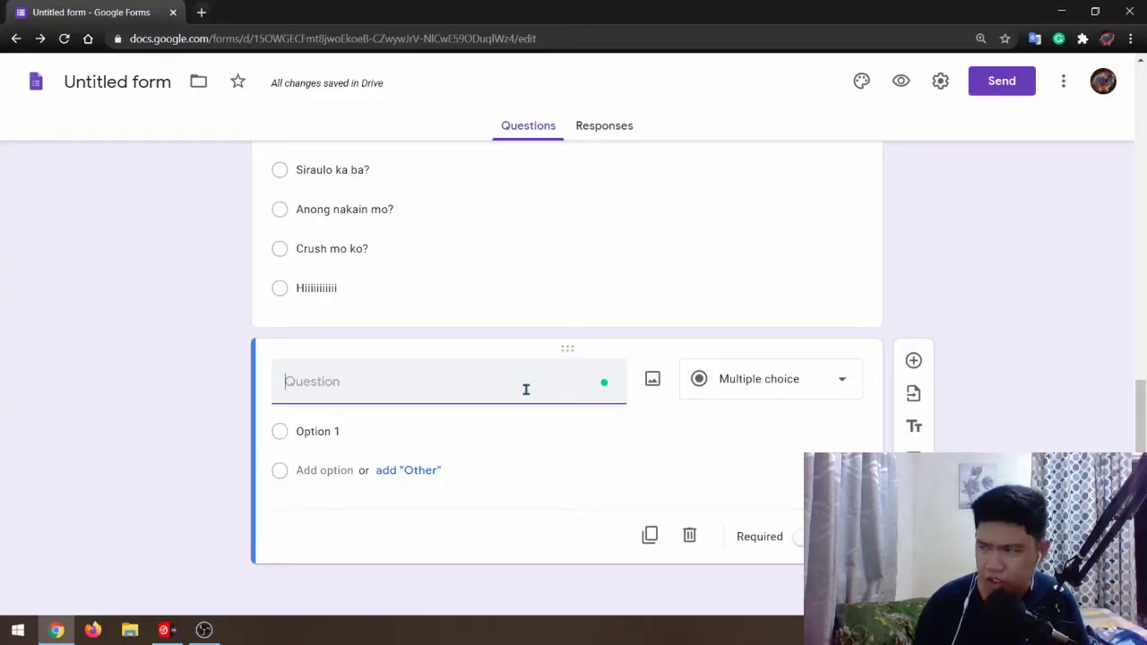
{"action": "type", "text": "May pag-asa ba ako sa'yo?"}
{"action": "left_click", "coordinate": [361, 434]}
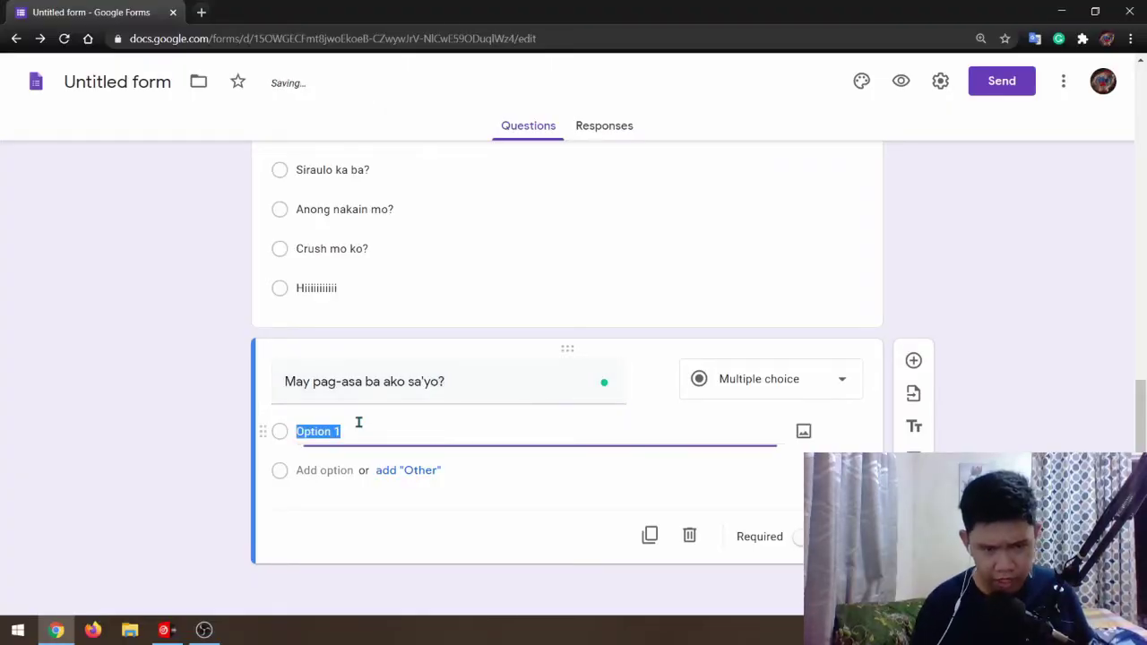
{"action": "type", "text": "Yes"}
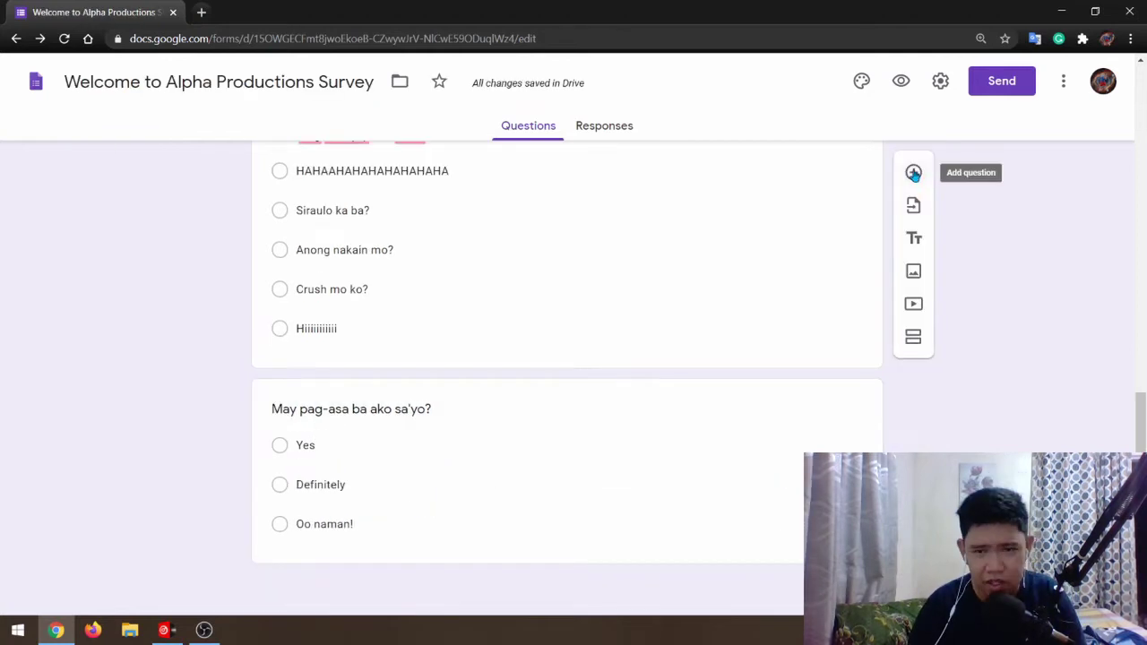
Add a blank multiple choice question and reorder the form so it comes directly after "May pag-asa ba ako sa'yo?".
{"action": "scroll", "coordinate": [634, 368], "scroll_direction": "up", "scroll_amount": 1}
{"action": "scroll", "coordinate": [615, 382], "scroll_direction": "down", "scroll_amount": 1}
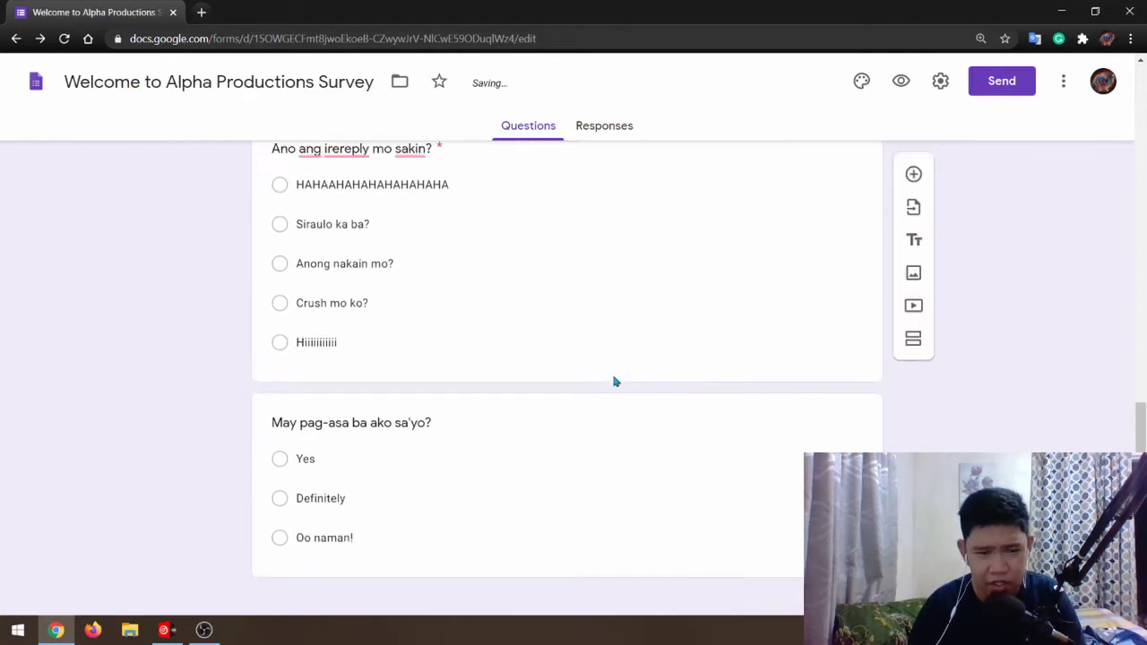
{"action": "scroll", "coordinate": [596, 371], "scroll_direction": "up", "scroll_amount": 7}
{"action": "left_click_drag", "start_coordinate": [576, 304], "coordinate": [541, 597]}
{"action": "scroll", "coordinate": [545, 415], "scroll_direction": "down", "scroll_amount": 2}
{"action": "scroll", "coordinate": [528, 338], "scroll_direction": "up", "scroll_amount": 2}
{"action": "left_click_drag", "start_coordinate": [568, 302], "coordinate": [238, 538]}
{"action": "left_click_drag", "start_coordinate": [458, 613], "coordinate": [502, 574]}
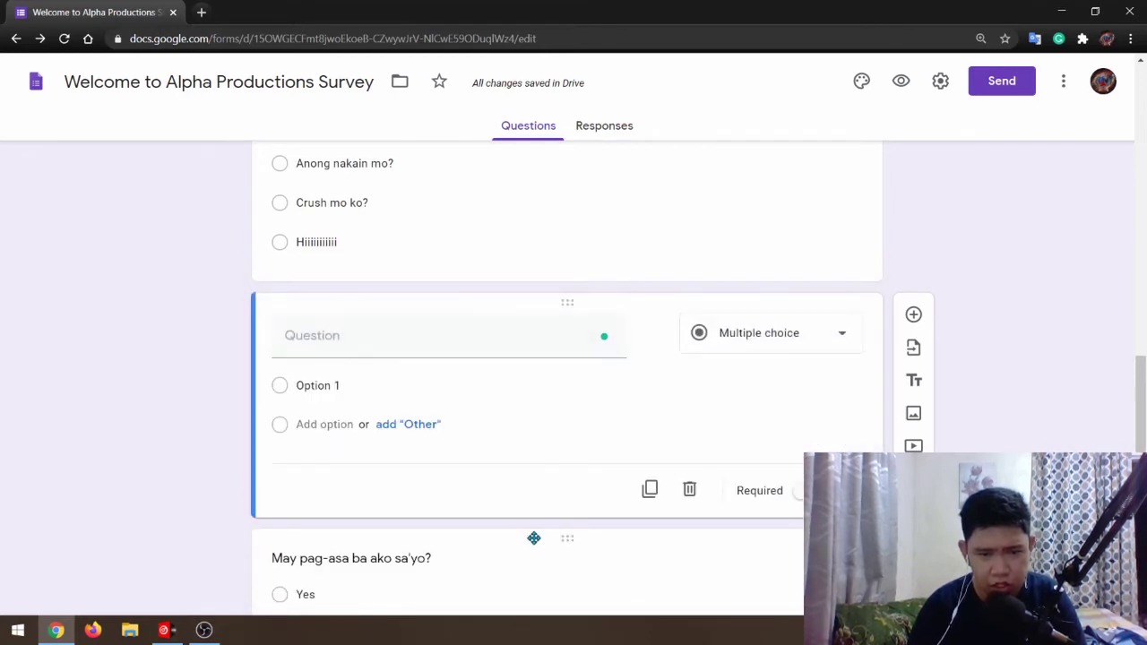
{"action": "left_click_drag", "start_coordinate": [568, 540], "coordinate": [578, 300]}
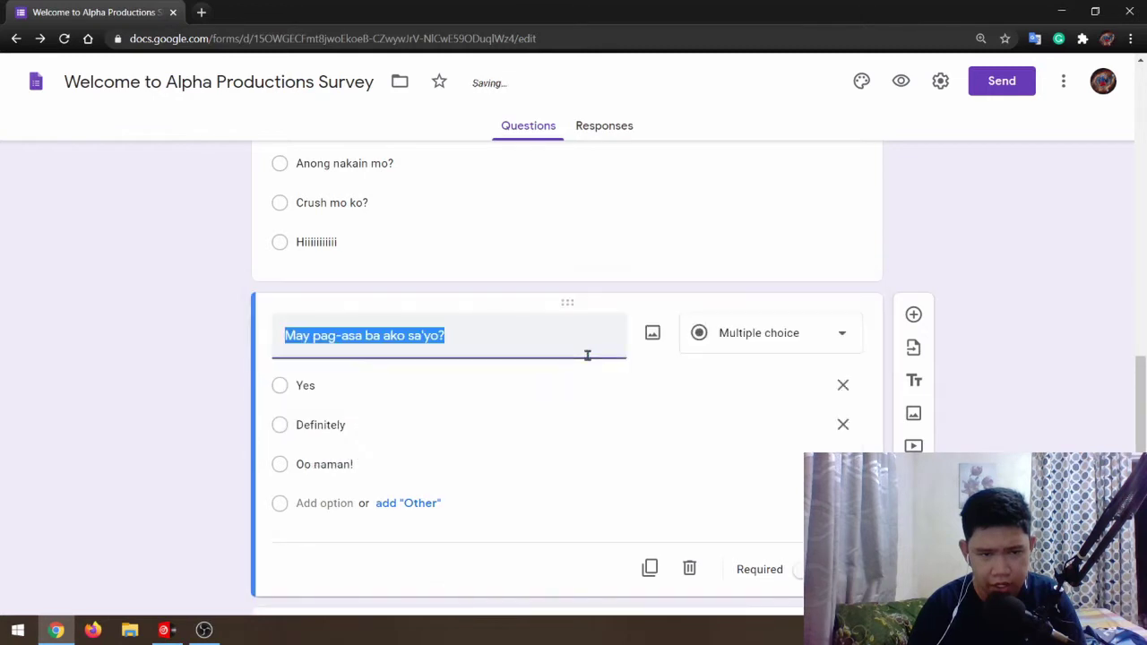
Title the blank question "Ano ang message mo para kay" followed by the creator's nickname and a question mark.
{"action": "left_click", "coordinate": [387, 383]}
{"action": "type", "text": "Ano ang message mo para k"}
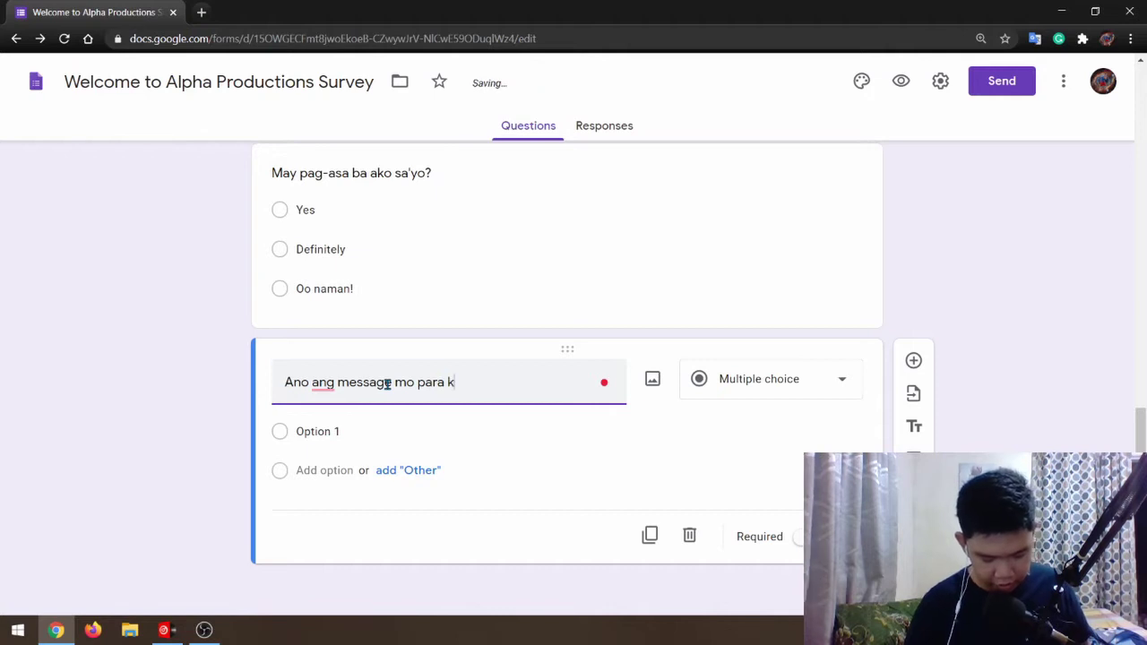
{"action": "type", "text": "?"}
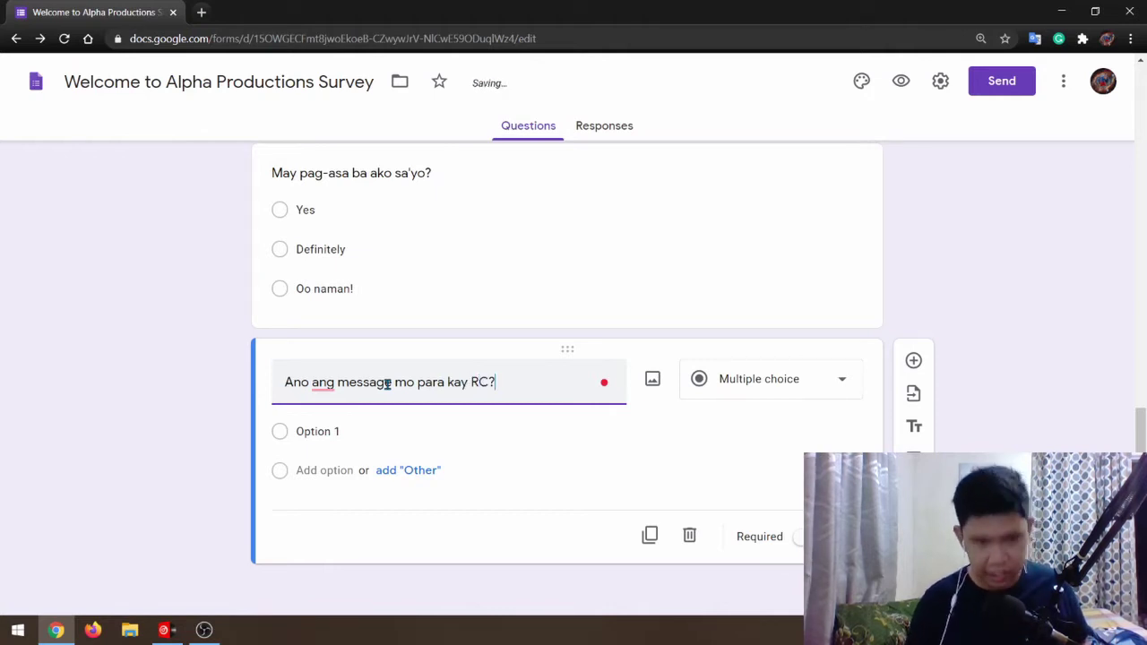
Change the new question's type to Paragraph and make both it and "May pag-asa ba ako sa'yo?" required.
{"action": "left_click", "coordinate": [774, 379]}
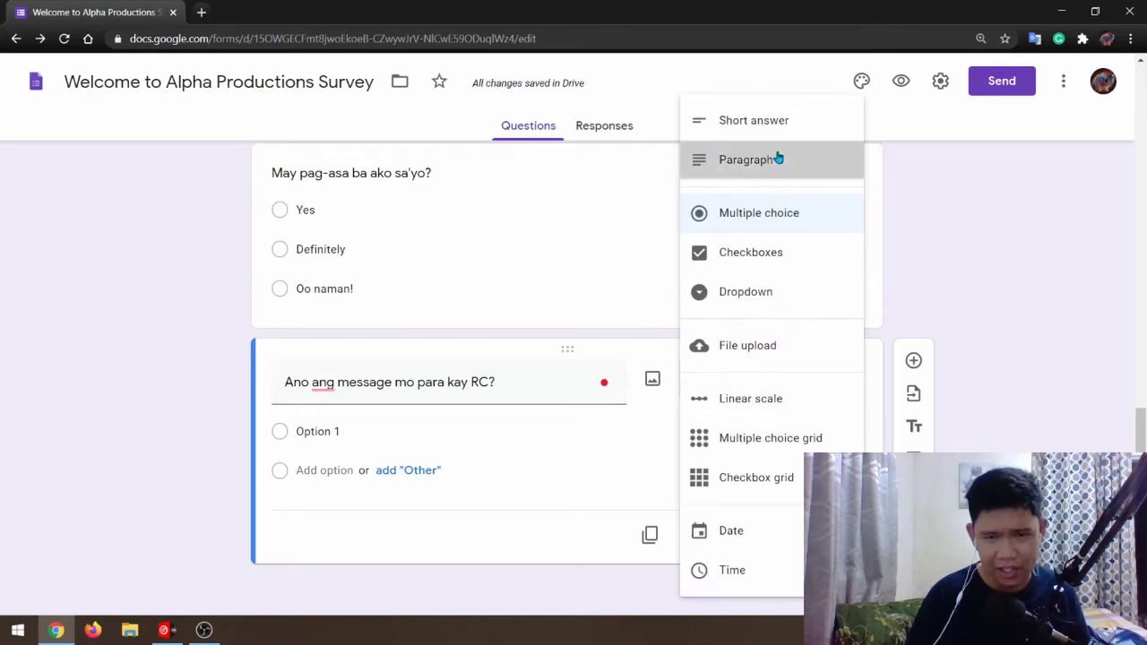
{"action": "left_click", "coordinate": [771, 159]}
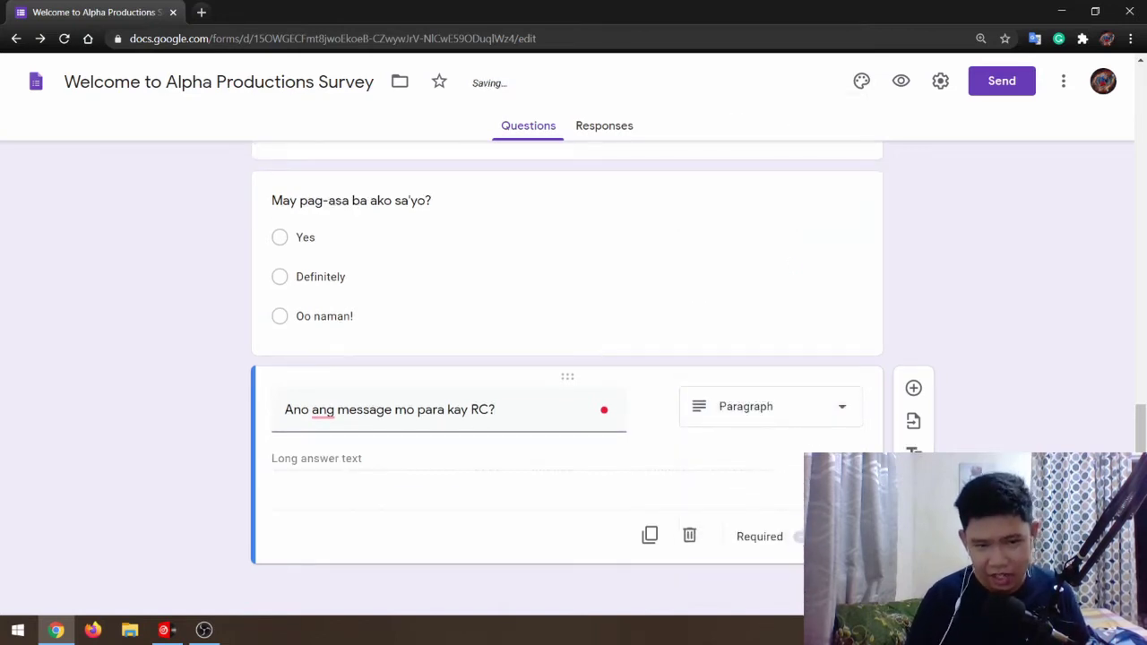
{"action": "left_click", "coordinate": [818, 306]}
{"action": "left_click", "coordinate": [814, 421]}
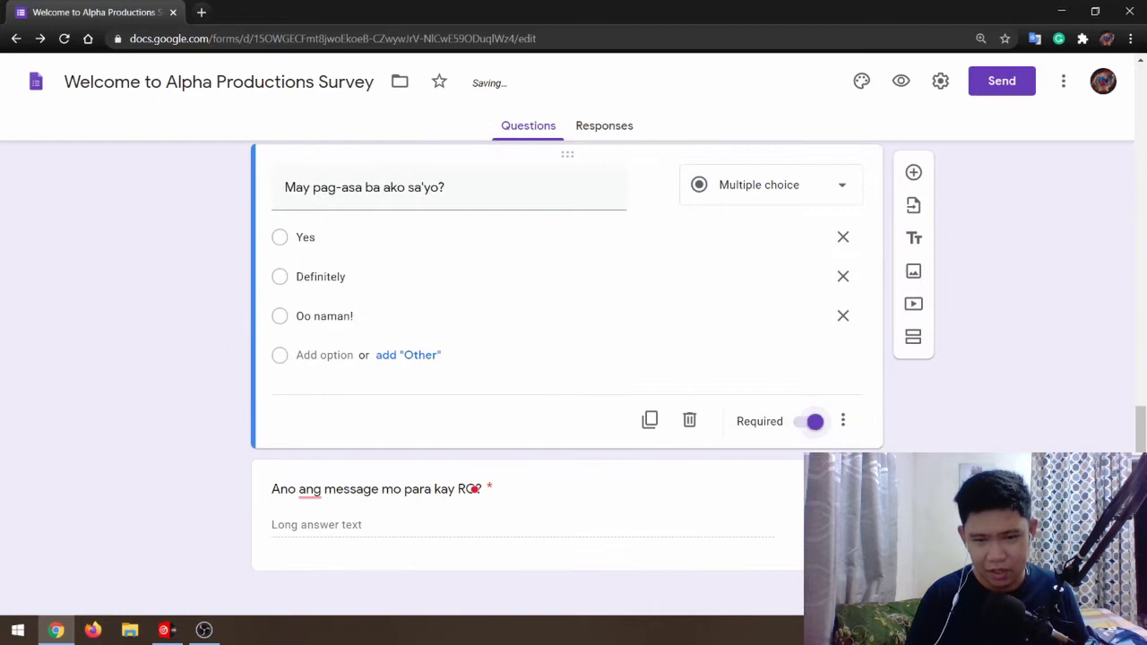
Check the quiz options in the form's settings and leave them without saving.
{"action": "scroll", "coordinate": [1001, 287], "scroll_direction": "up", "scroll_amount": 15}
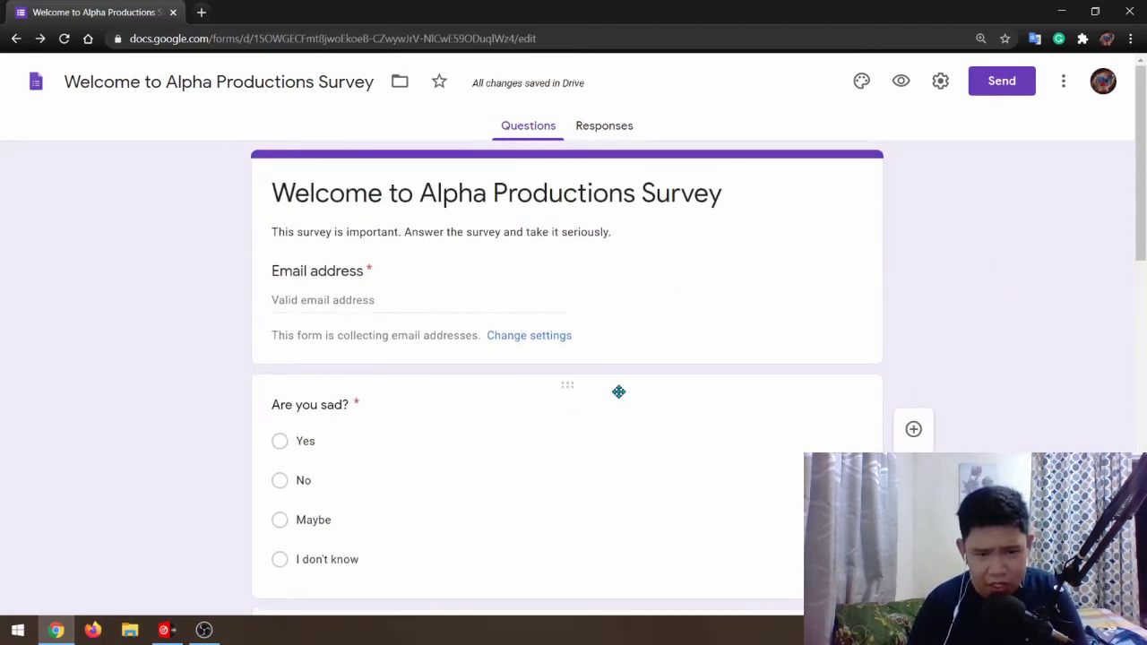
{"action": "right_click", "coordinate": [609, 387]}
{"action": "left_click", "coordinate": [1008, 311]}
{"action": "scroll", "coordinate": [932, 358], "scroll_direction": "down", "scroll_amount": 2}
{"action": "left_click", "coordinate": [855, 400]}
{"action": "left_click", "coordinate": [940, 80]}
{"action": "left_click", "coordinate": [719, 157]}
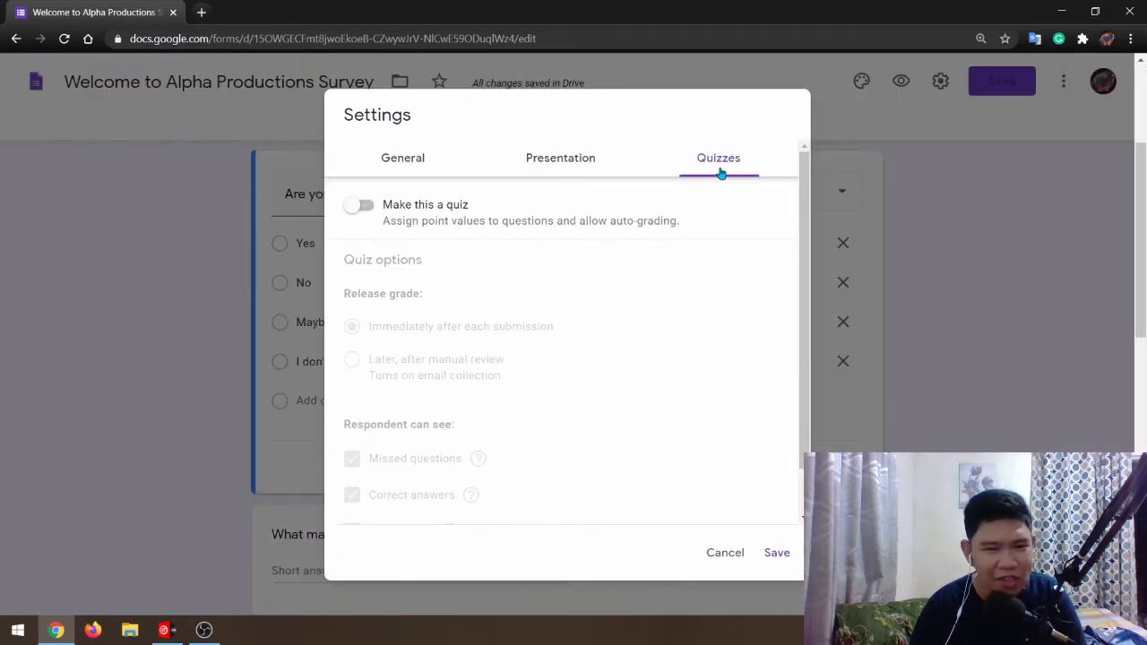
{"action": "key", "text": "Escape"}
Divide the form into sections, with "Alpha Survey" before "Do you believe in Love? Why?" and "Hi Crush..." before "Ano ang irereply mo sakin?".
{"action": "scroll", "coordinate": [597, 417], "scroll_direction": "up", "scroll_amount": 2}
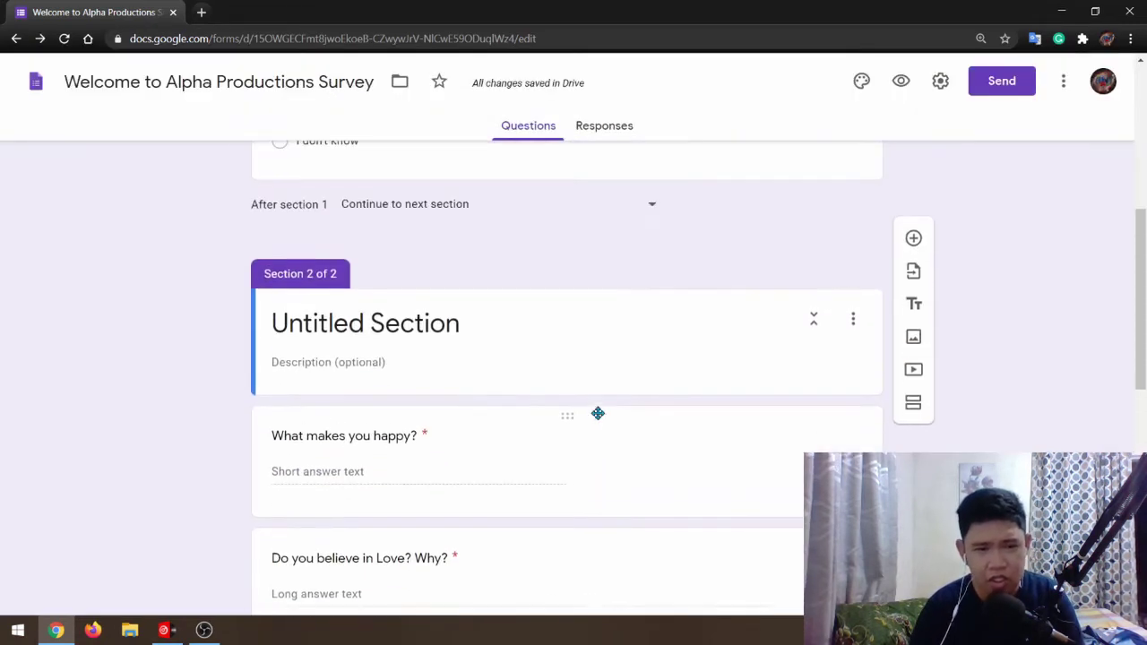
{"action": "scroll", "coordinate": [597, 414], "scroll_direction": "up", "scroll_amount": 1}
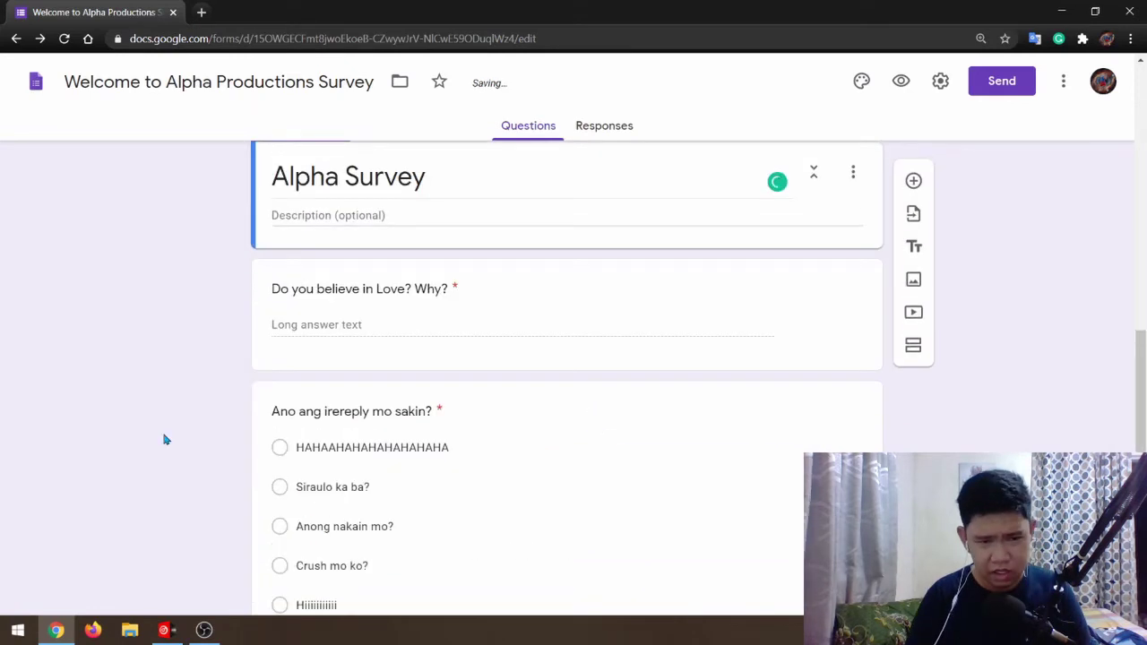
{"action": "left_click", "coordinate": [912, 334]}
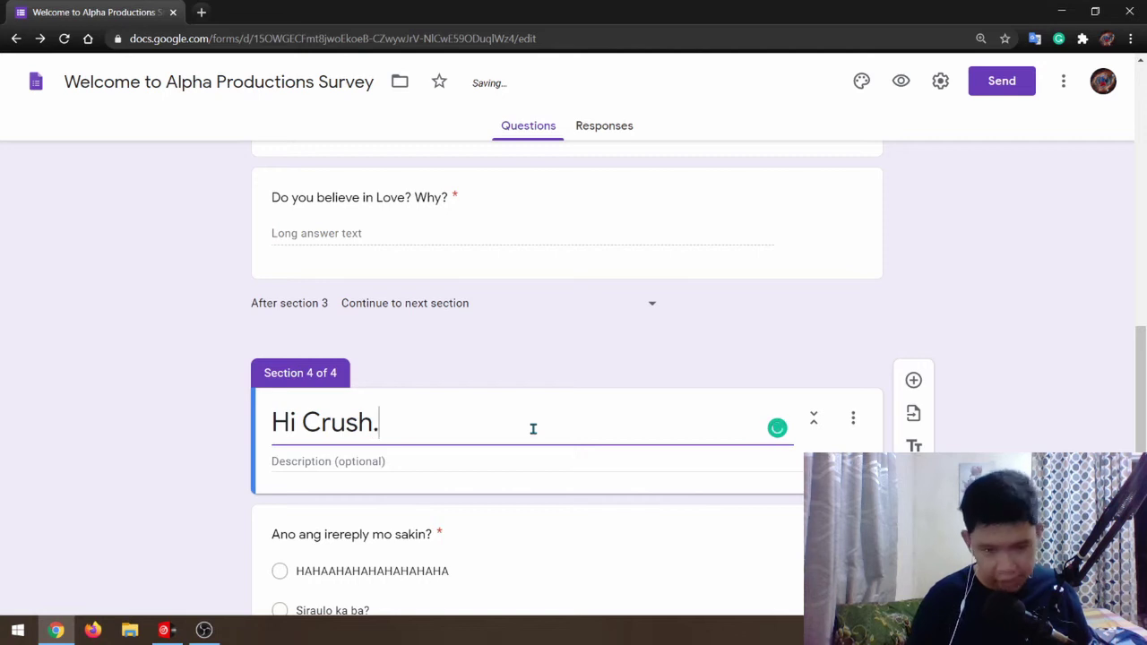
{"action": "type", "text": ".."}
{"action": "left_click", "coordinate": [96, 400]}
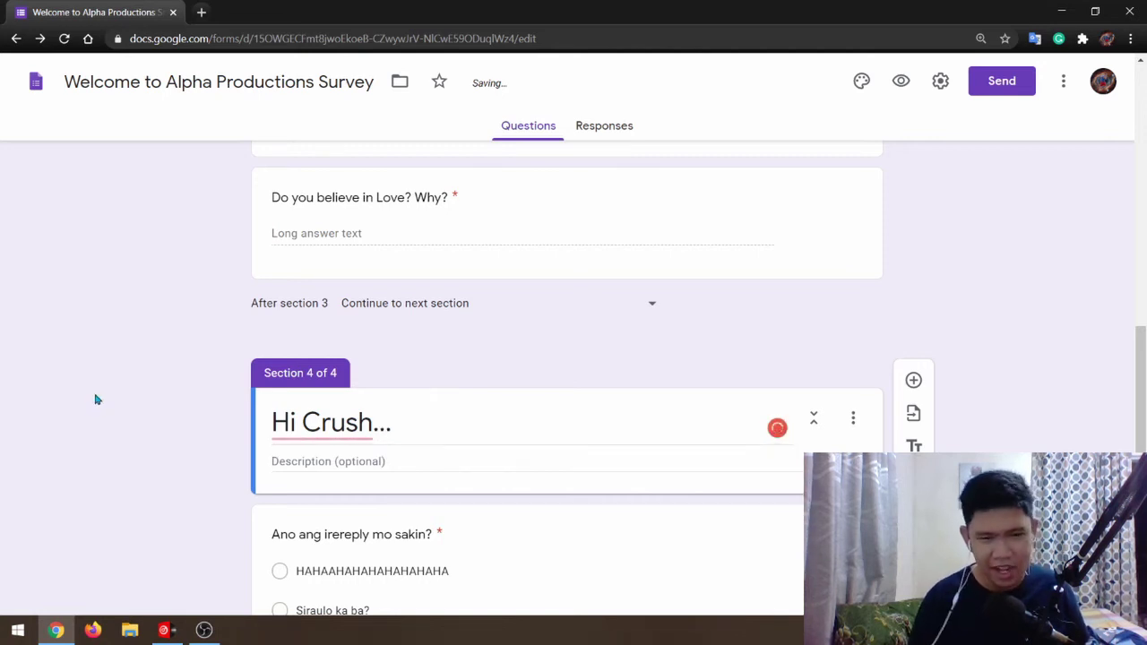
{"action": "scroll", "coordinate": [96, 399], "scroll_direction": "down", "scroll_amount": 3}
{"action": "scroll", "coordinate": [181, 387], "scroll_direction": "up", "scroll_amount": 4}
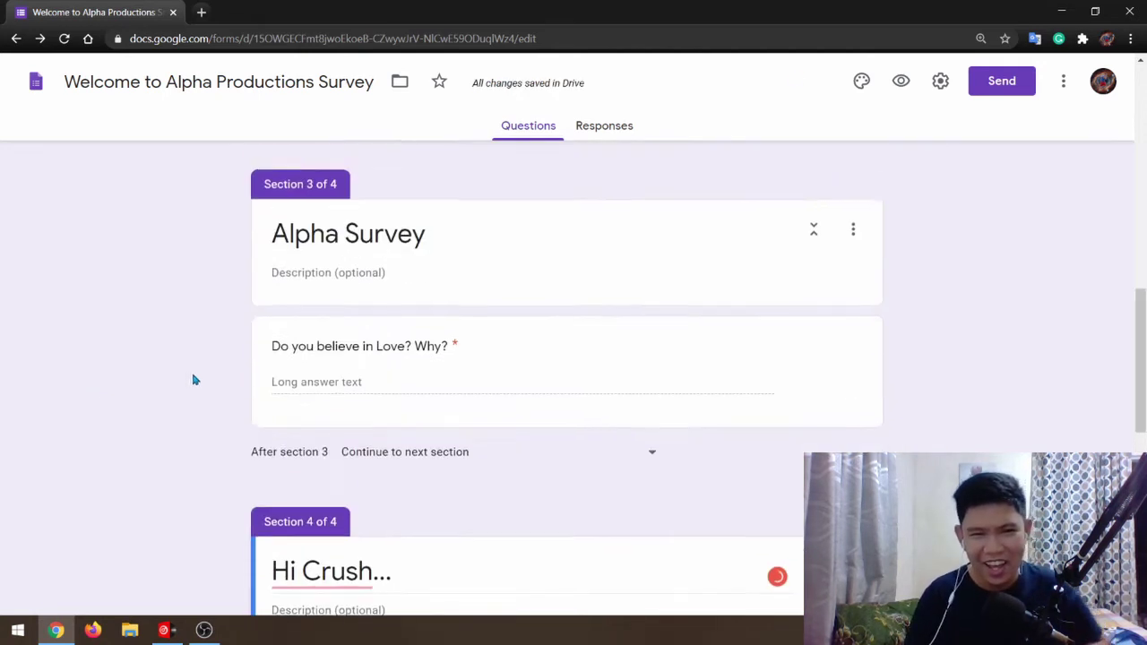
Copy the form's shortened share link, keeping email collection on, and close the send dialog.
{"action": "left_click", "coordinate": [1002, 81]}
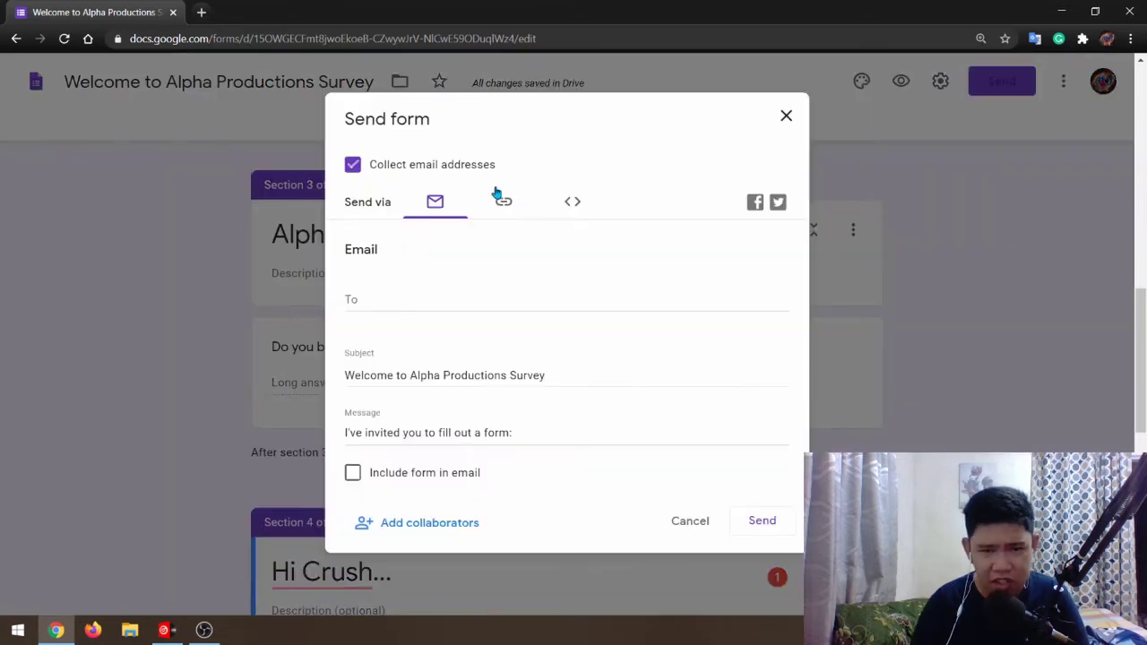
{"action": "left_click", "coordinate": [504, 202]}
{"action": "left_click", "coordinate": [358, 306]}
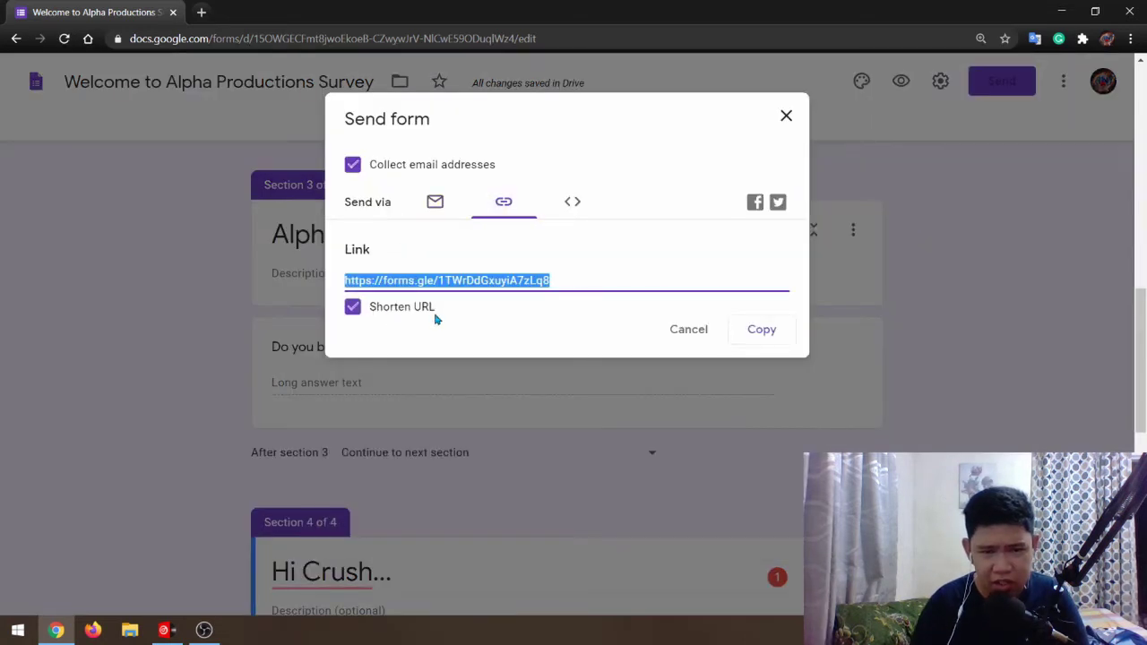
{"action": "left_click", "coordinate": [755, 332]}
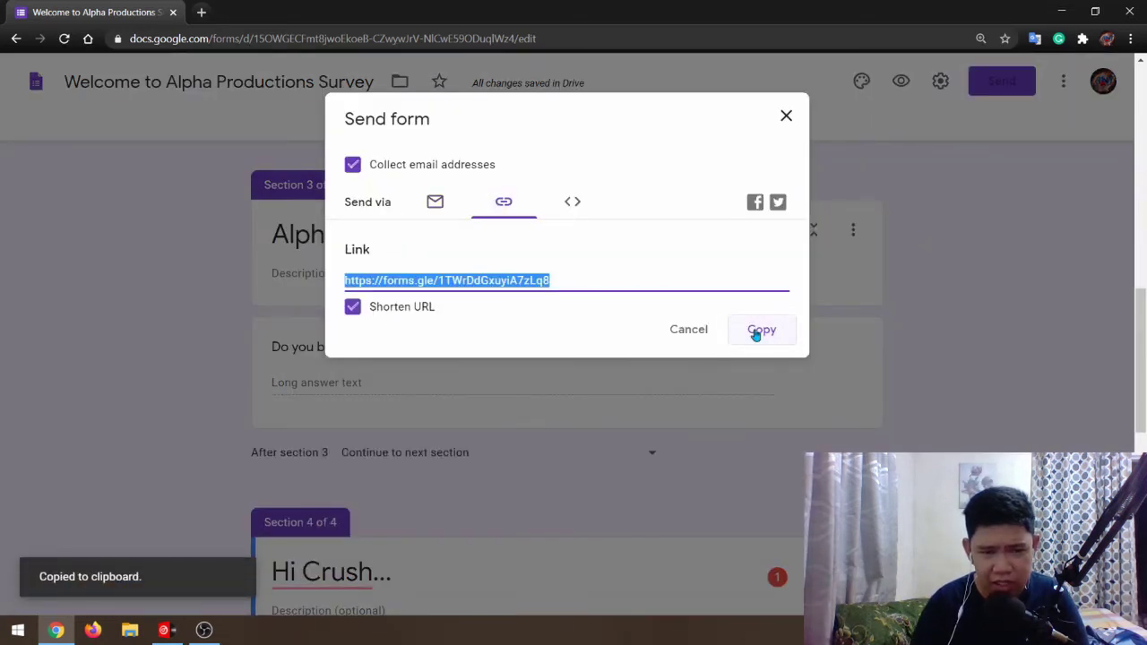
{"action": "left_click", "coordinate": [787, 117]}
Open facebook.com in a new browser tab, enlarge the page and open a chat with an online contact.
{"action": "left_click", "coordinate": [202, 12]}
{"action": "type", "text": "facebook.com"}
{"action": "key", "text": "Return"}
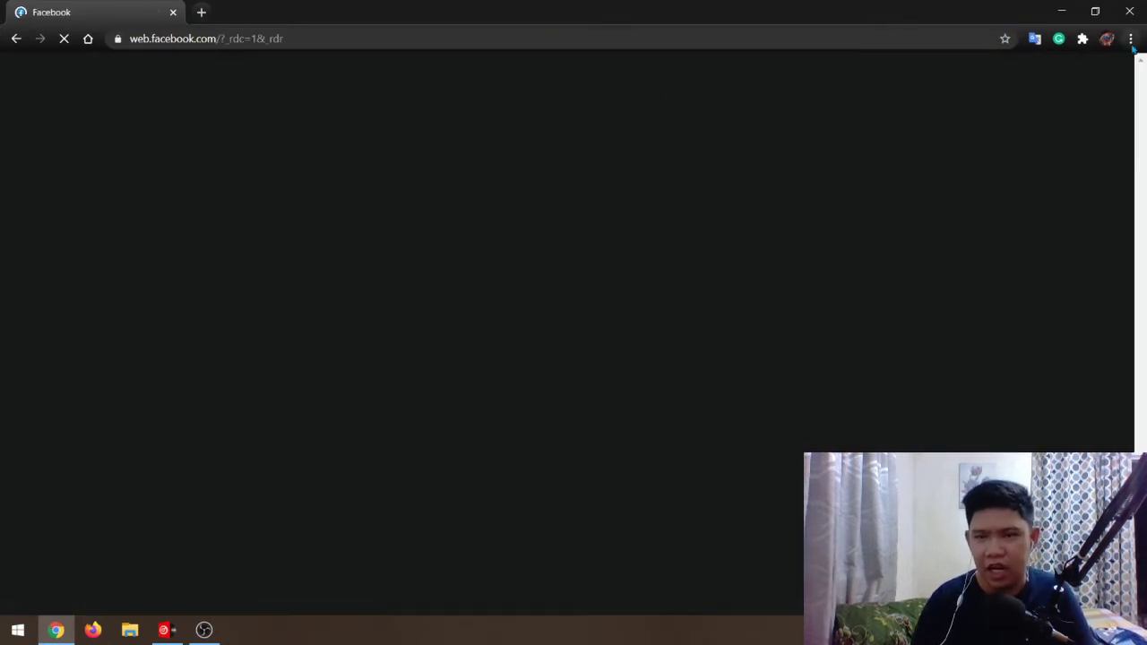
{"action": "left_click", "coordinate": [1131, 38]}
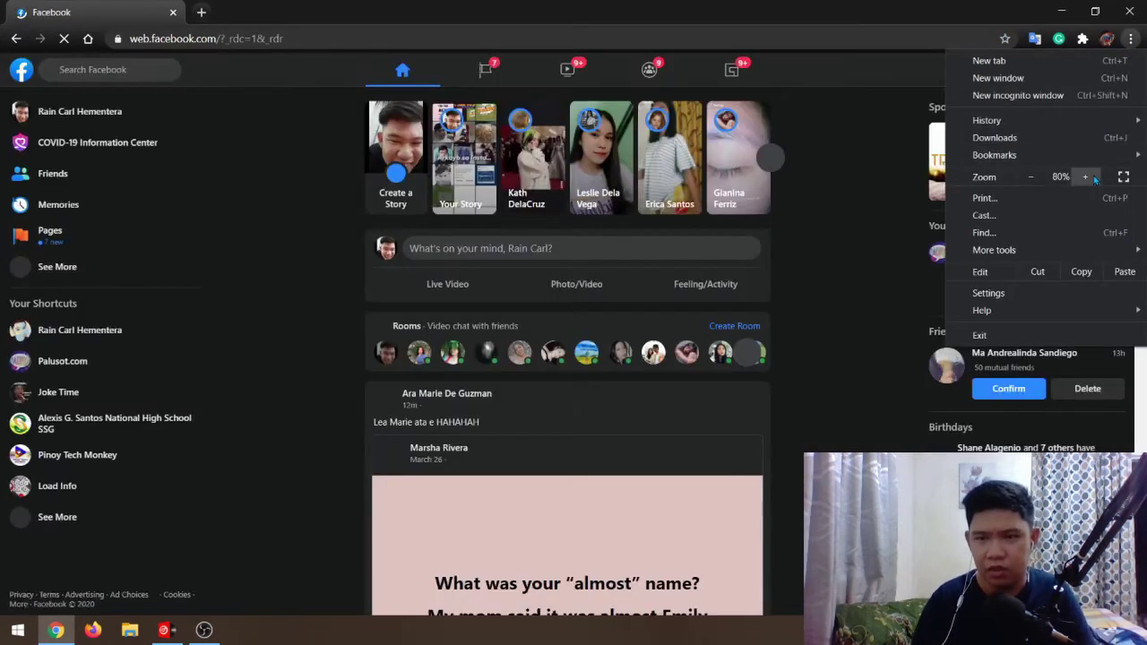
{"action": "left_click", "coordinate": [999, 352]}
{"action": "scroll", "coordinate": [999, 353], "scroll_direction": "down", "scroll_amount": 6}
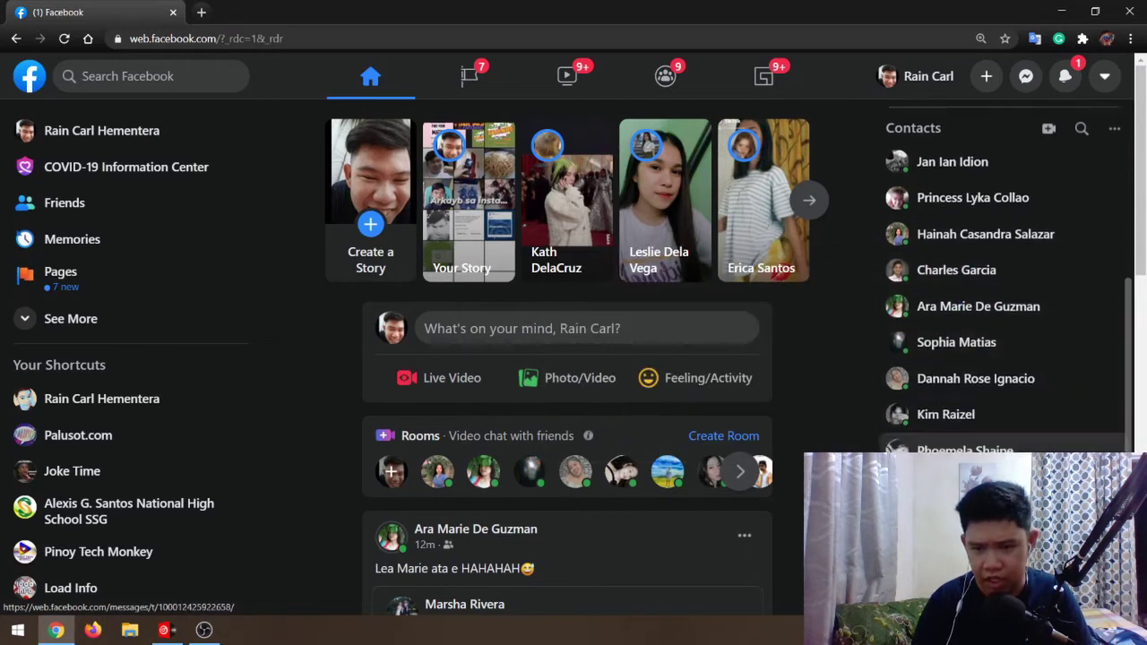
{"action": "left_click", "coordinate": [950, 292]}
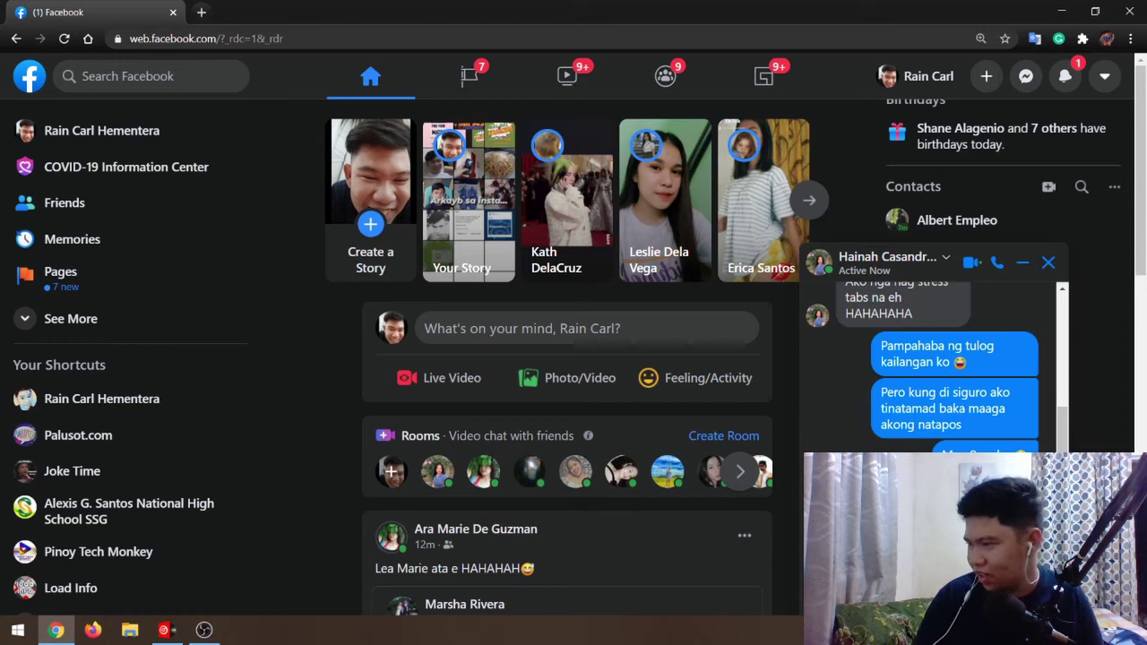
Write "Hi. Pakisagutan po yung survey. Importante po. Salamat." in the chat and paste the form link below a blank line.
{"action": "key", "text": "alt+Tab"}
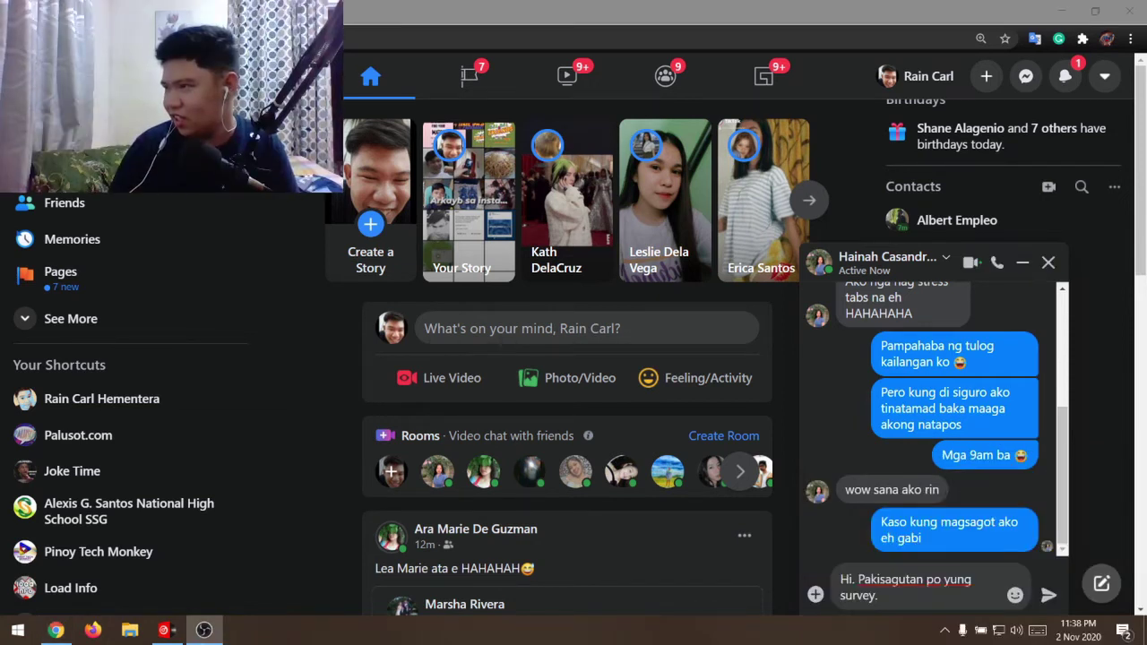
{"action": "left_click", "coordinate": [926, 600]}
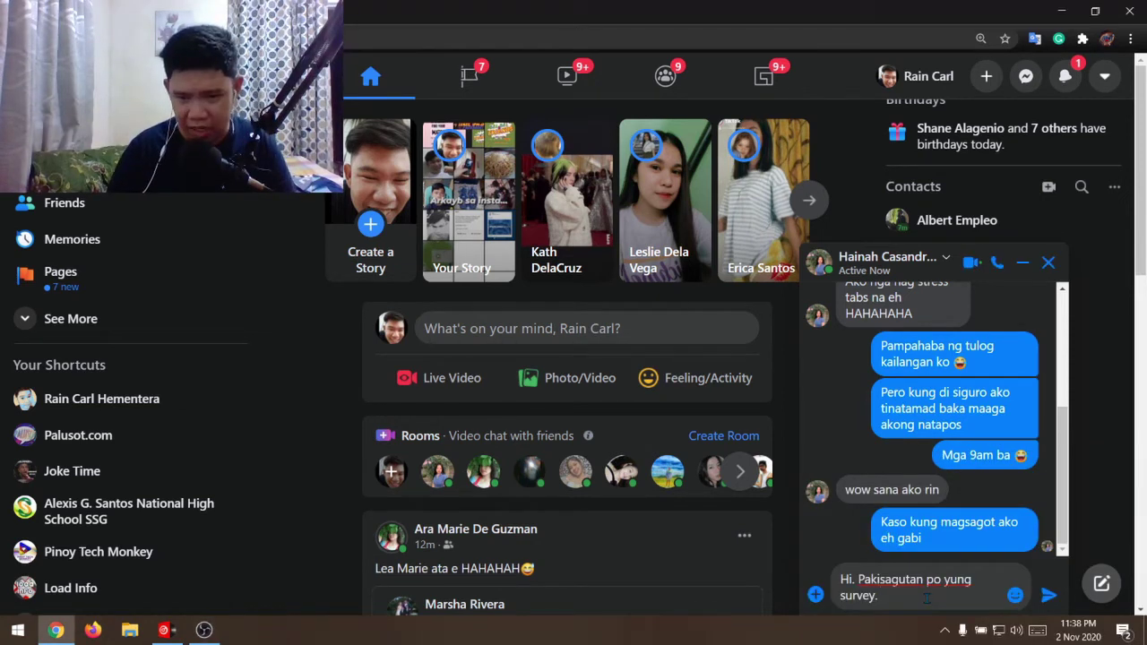
{"action": "type", "text": "Im"}
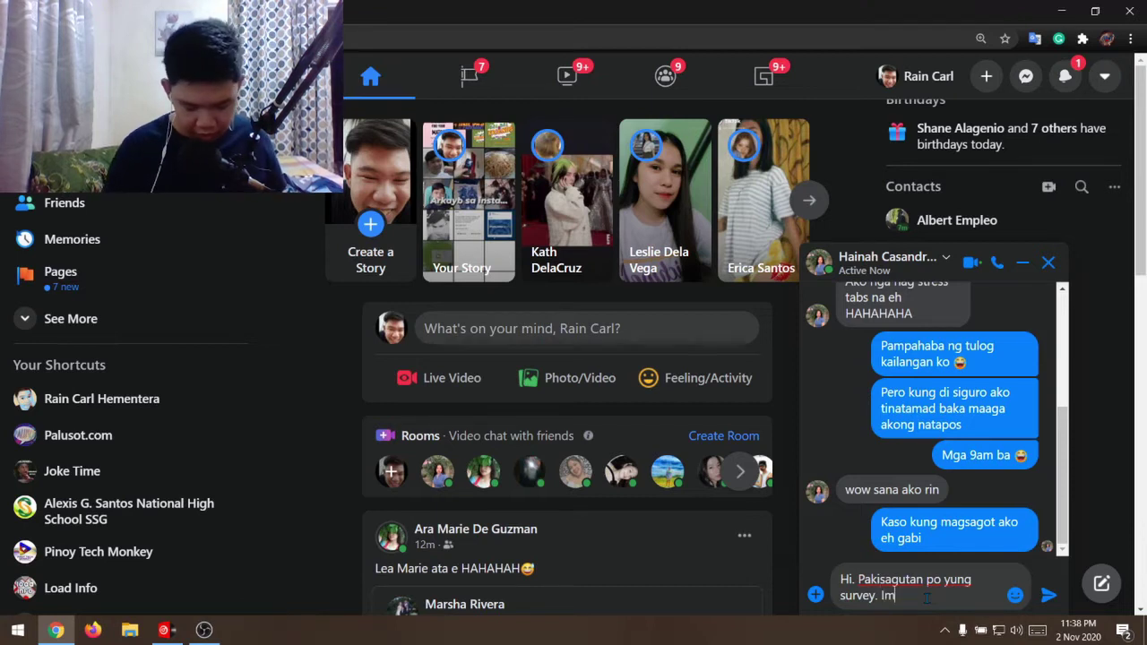
{"action": "type", "text": "portant"}
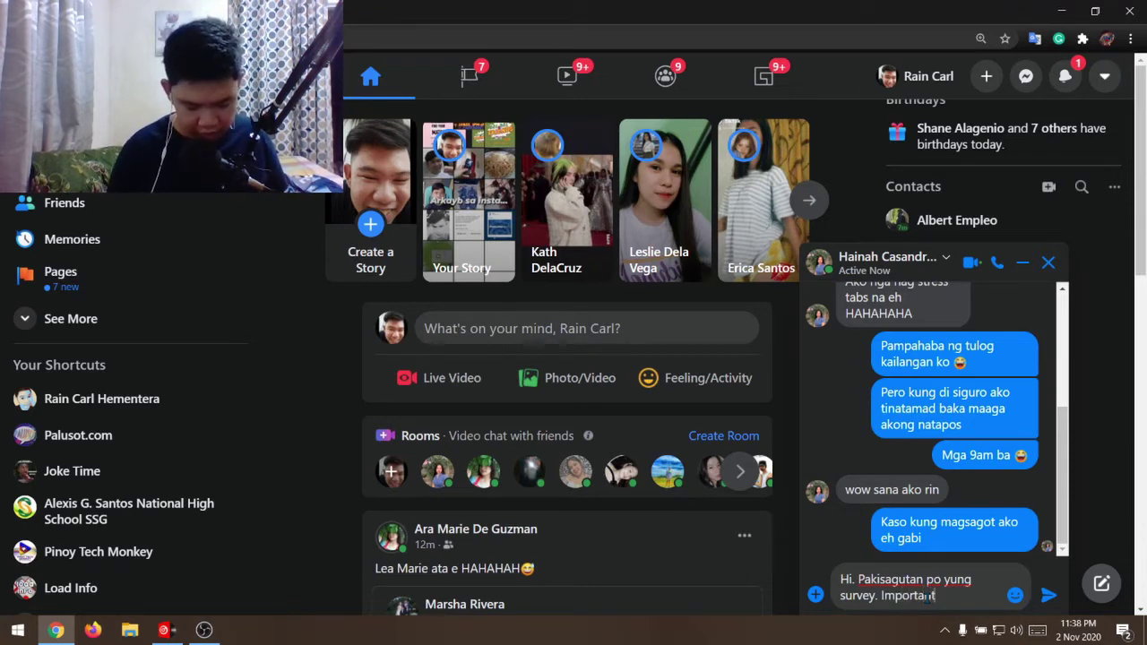
{"action": "type", "text": "e po. Salamat."}
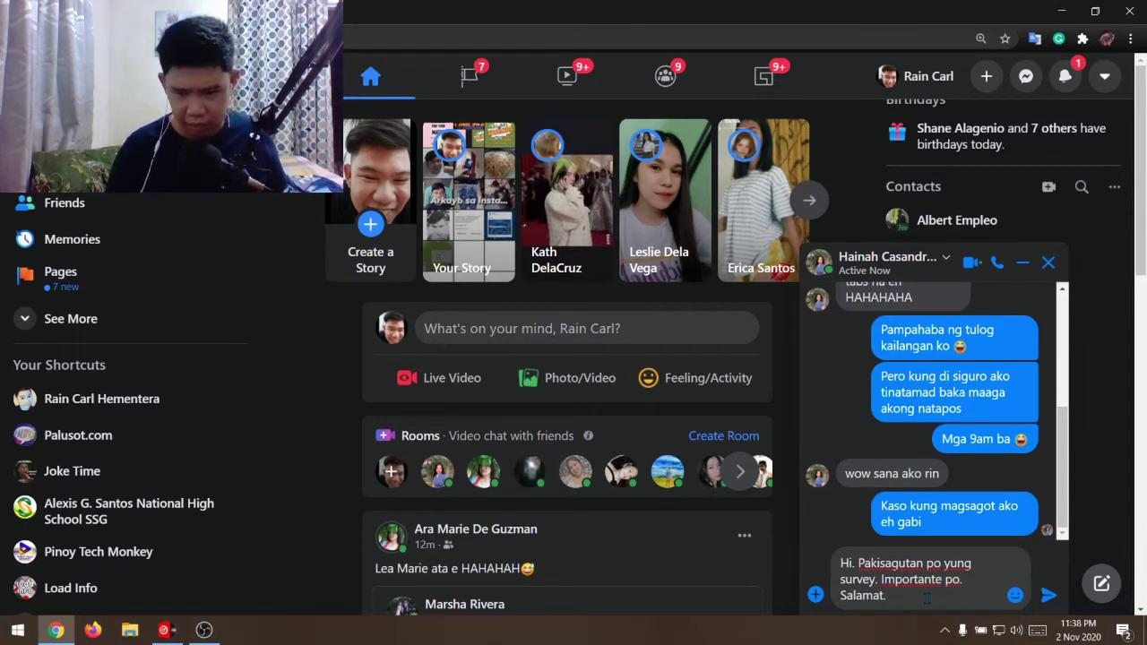
{"action": "key", "text": "shift+Return"}
{"action": "key", "text": "shift+Return"}
{"action": "key", "text": "ctrl+v"}
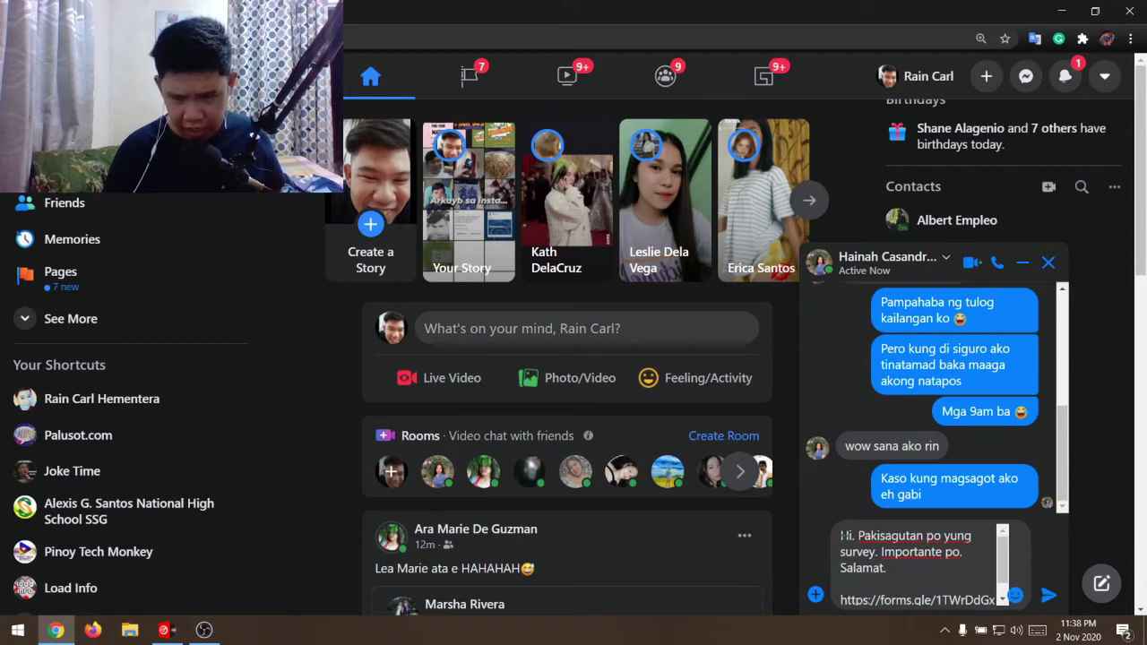
Copy the whole drafted message, send it to the first contact and minimize the chat.
{"action": "key", "text": "ctrl+a"}
{"action": "right_click", "coordinate": [847, 546]}
{"action": "left_click", "coordinate": [843, 351]}
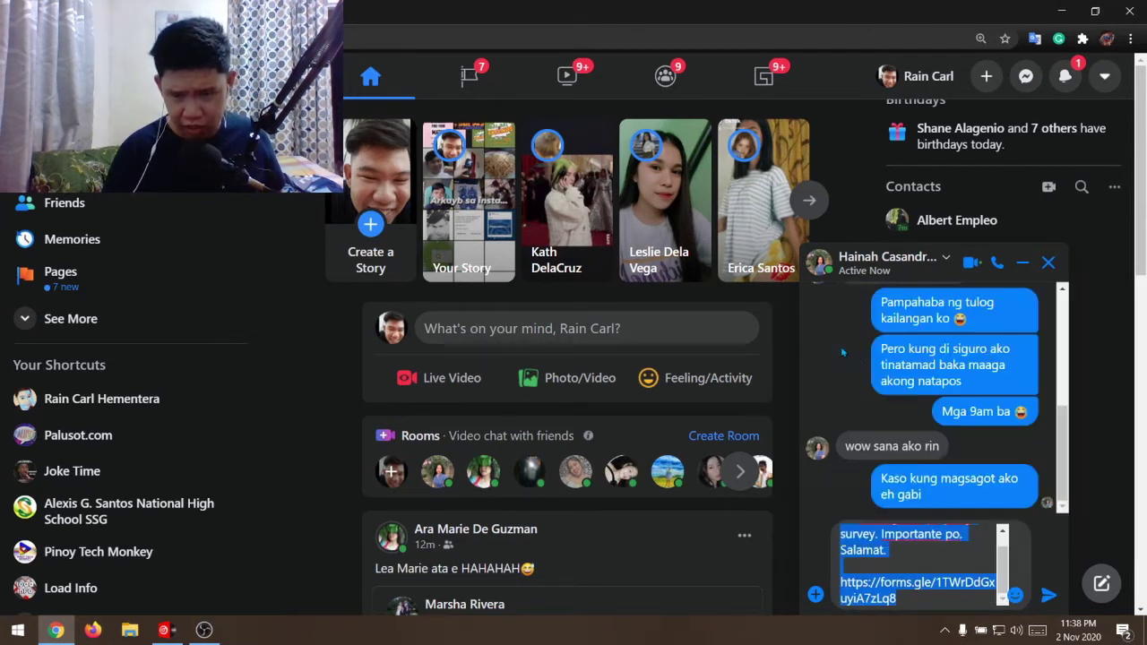
{"action": "left_click", "coordinate": [1049, 595]}
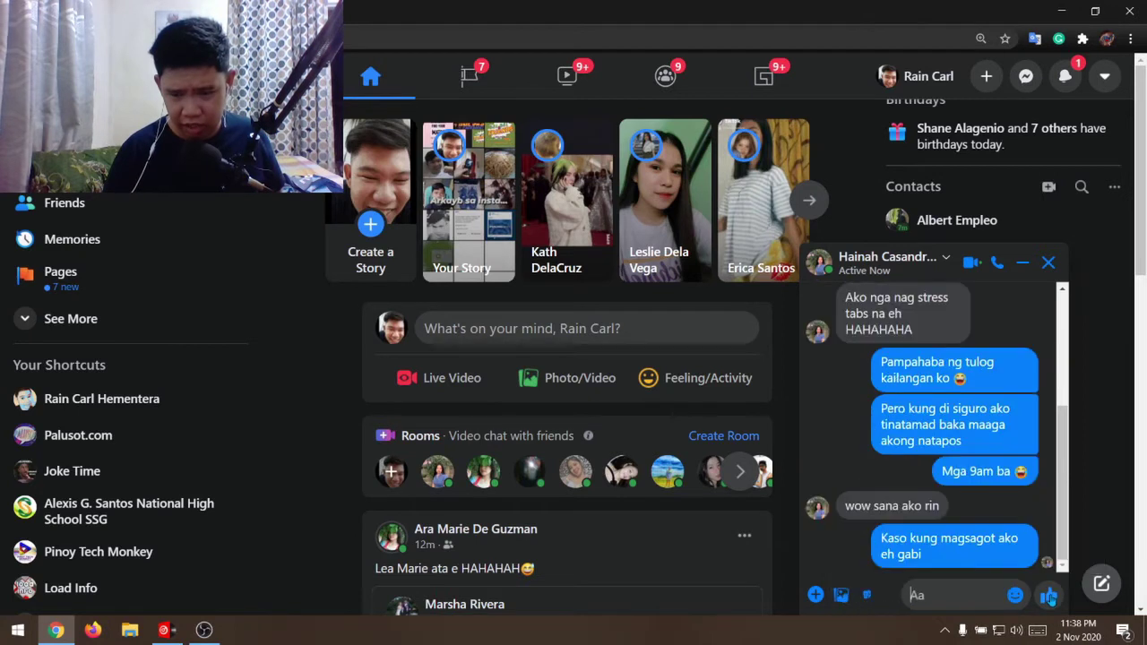
{"action": "left_click", "coordinate": [1022, 263]}
Send the copied survey message to a second contact and minimize that chat.
{"action": "left_click", "coordinate": [949, 354]}
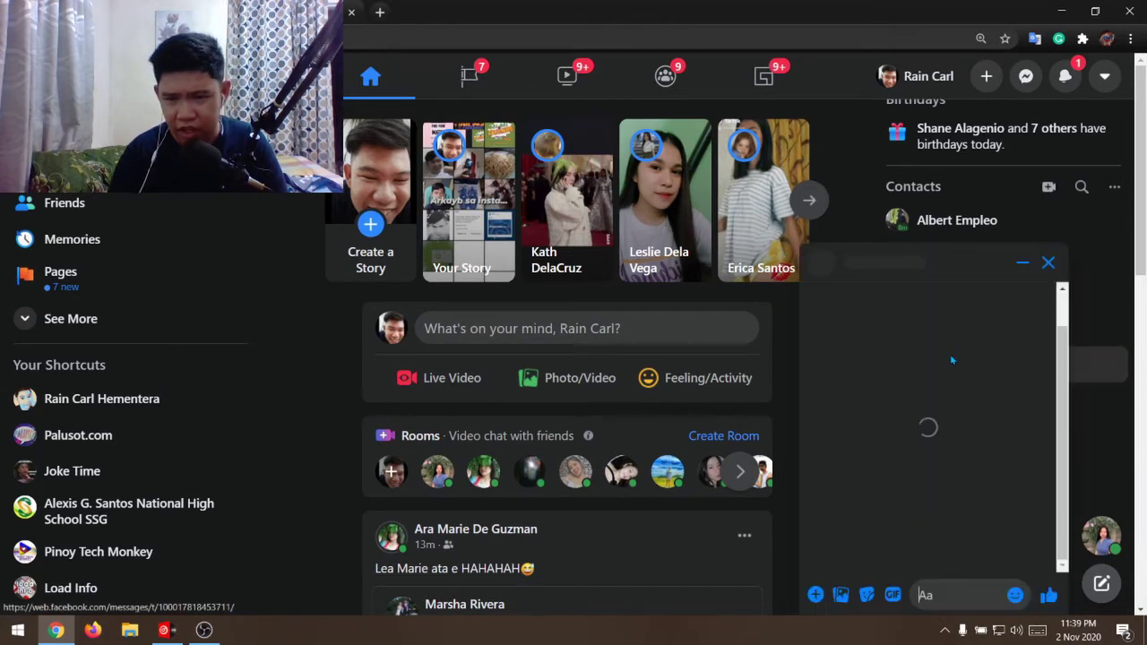
{"action": "right_click", "coordinate": [948, 592]}
{"action": "left_click", "coordinate": [977, 477]}
{"action": "key", "text": "Return"}
{"action": "left_click", "coordinate": [1023, 262]}
Send the same survey invitation to a third contact further down the contact list and minimize the chat.
{"action": "scroll", "coordinate": [991, 436], "scroll_direction": "down", "scroll_amount": 3}
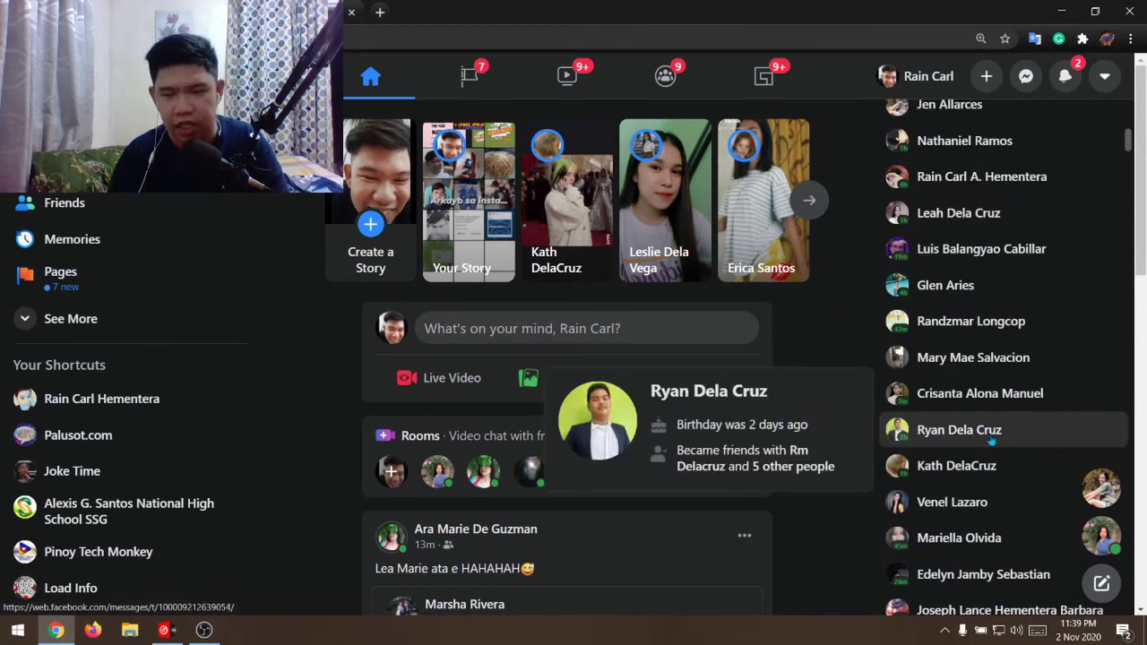
{"action": "left_click", "coordinate": [989, 502]}
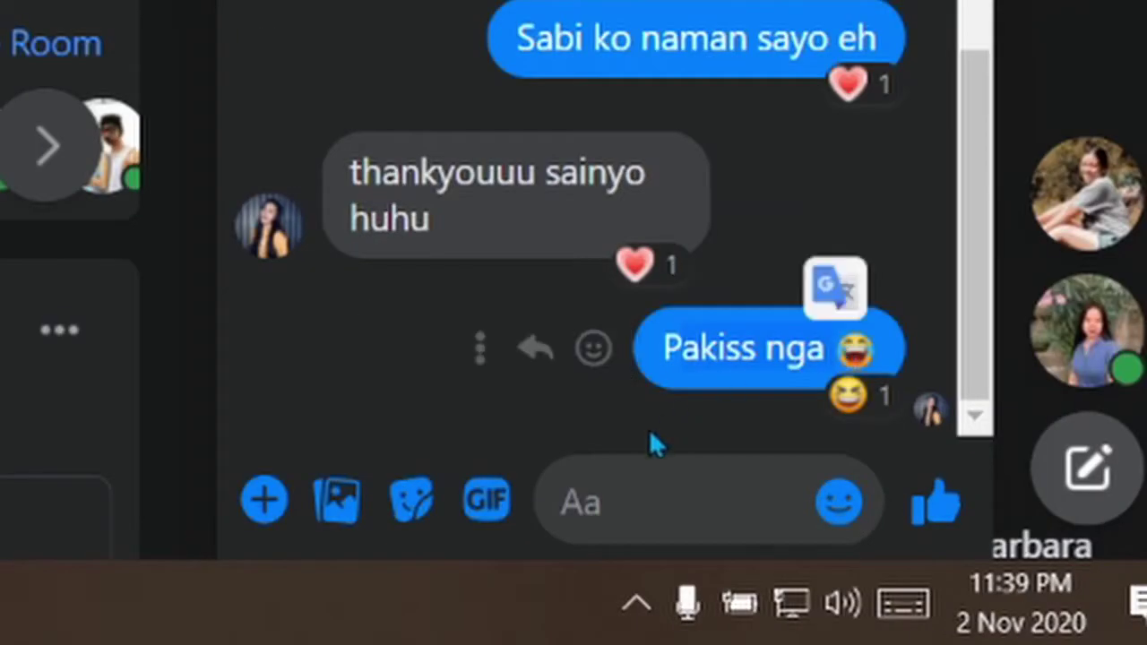
{"action": "key", "text": "ctrl+v"}
{"action": "left_click", "coordinate": [1046, 596]}
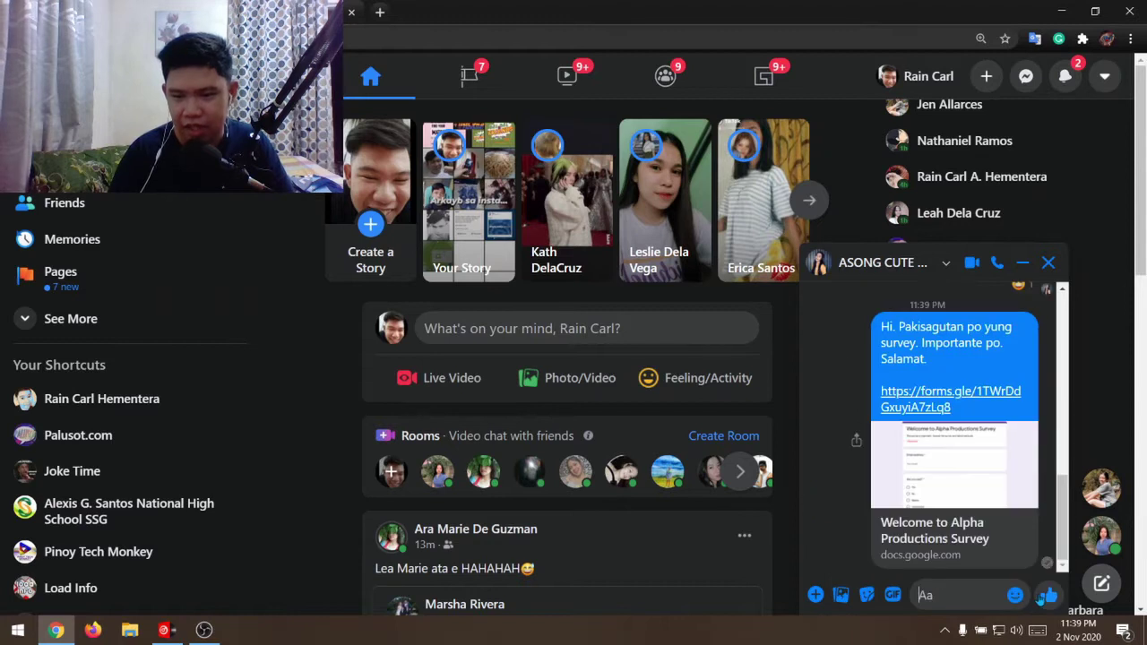
{"action": "left_click", "coordinate": [1020, 265]}
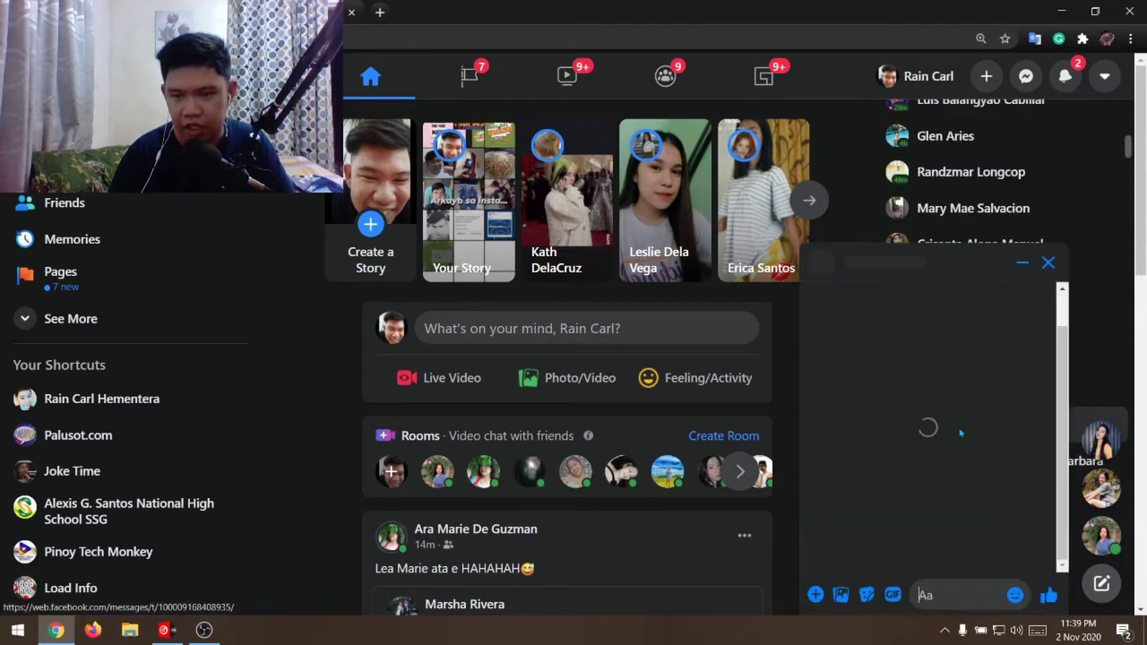
Paste the survey message into a fourth contact's chat and send it.
{"action": "right_click", "coordinate": [946, 596]}
{"action": "left_click", "coordinate": [991, 482]}
{"action": "left_click", "coordinate": [1048, 596]}
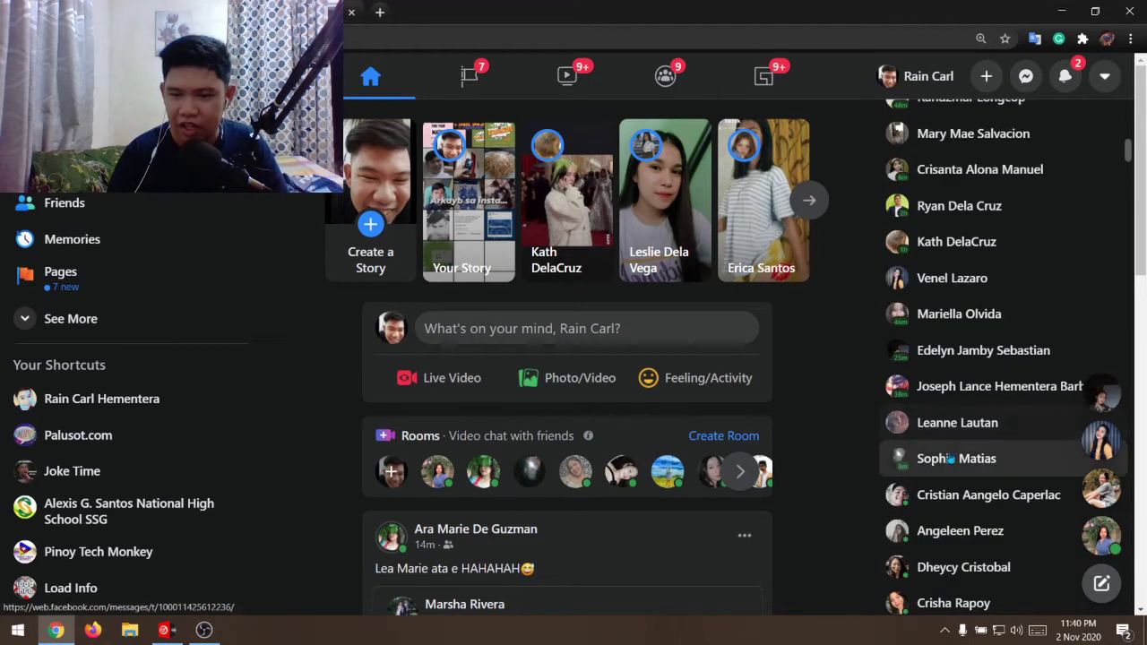
Paste the survey message into a fifth contact's chat, send it and minimize the chat.
{"action": "left_click", "coordinate": [955, 459]}
{"action": "right_click", "coordinate": [954, 593]}
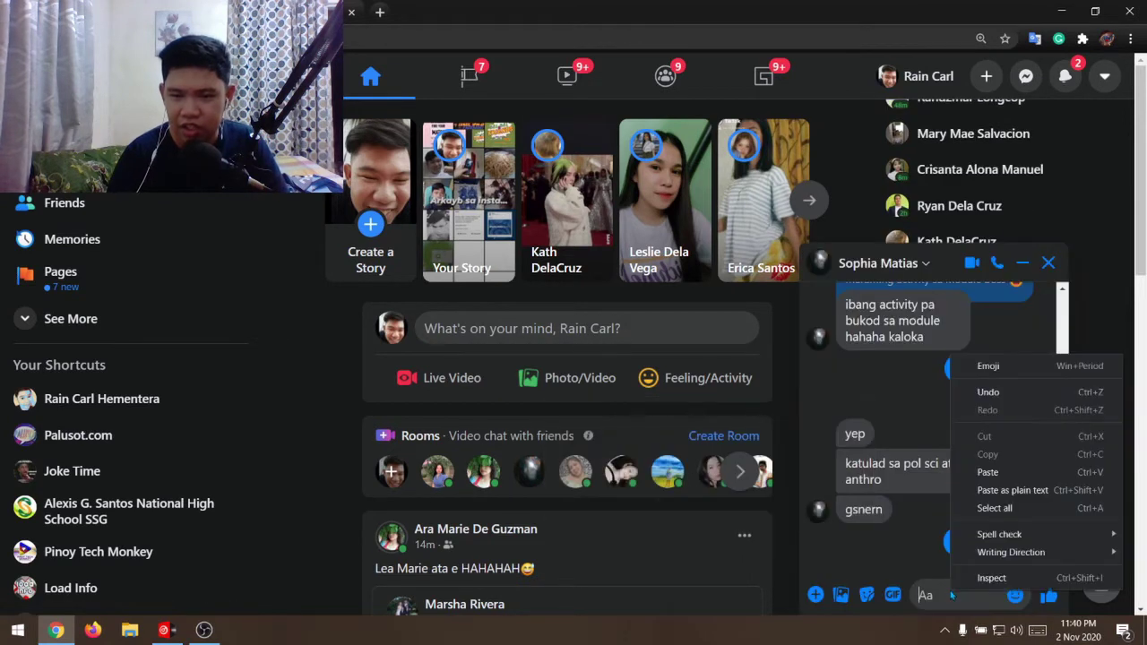
{"action": "left_click", "coordinate": [1003, 481]}
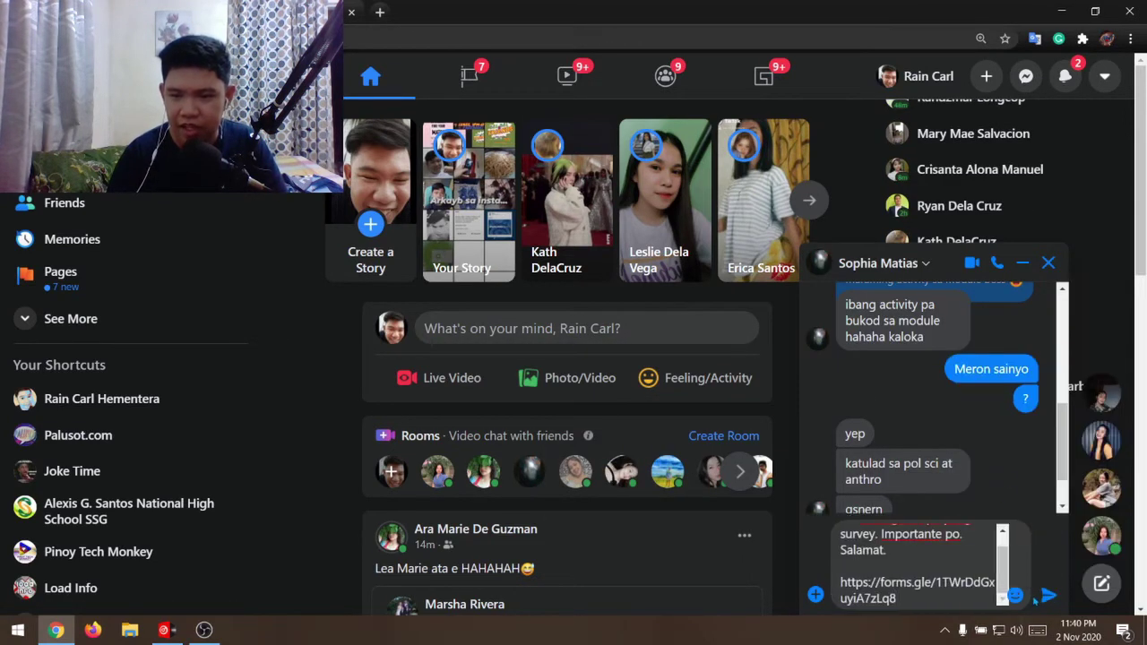
{"action": "left_click", "coordinate": [1044, 597]}
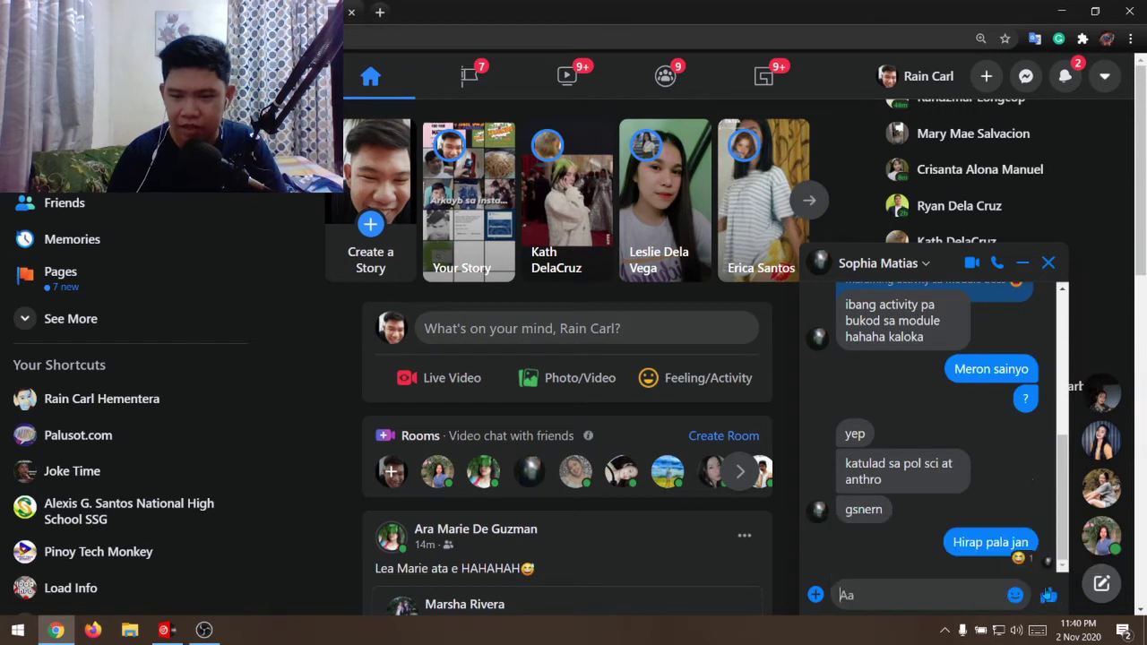
{"action": "left_click", "coordinate": [1024, 262]}
Find a sixth contact further down the contact list, send them the copied survey message and minimize the chat.
{"action": "scroll", "coordinate": [1012, 439], "scroll_direction": "down", "scroll_amount": 1}
{"action": "scroll", "coordinate": [1015, 445], "scroll_direction": "up", "scroll_amount": 3}
{"action": "scroll", "coordinate": [1016, 445], "scroll_direction": "up", "scroll_amount": 1}
{"action": "scroll", "coordinate": [1016, 446], "scroll_direction": "down", "scroll_amount": 4}
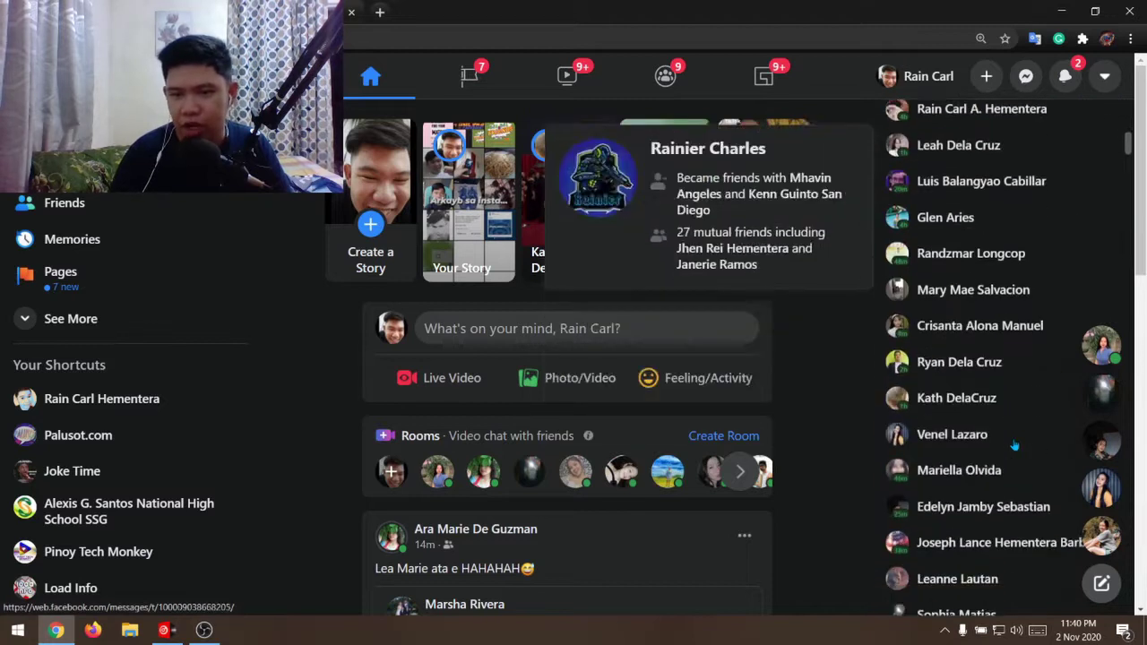
{"action": "scroll", "coordinate": [1016, 446], "scroll_direction": "down", "scroll_amount": 7}
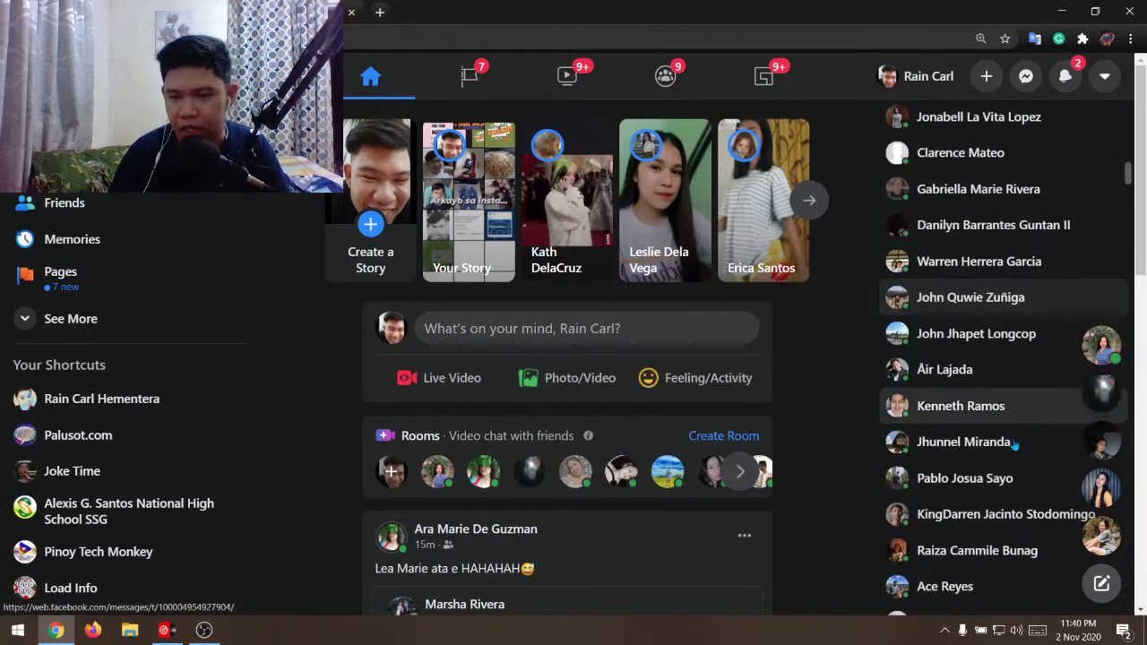
{"action": "scroll", "coordinate": [1015, 446], "scroll_direction": "down", "scroll_amount": 2}
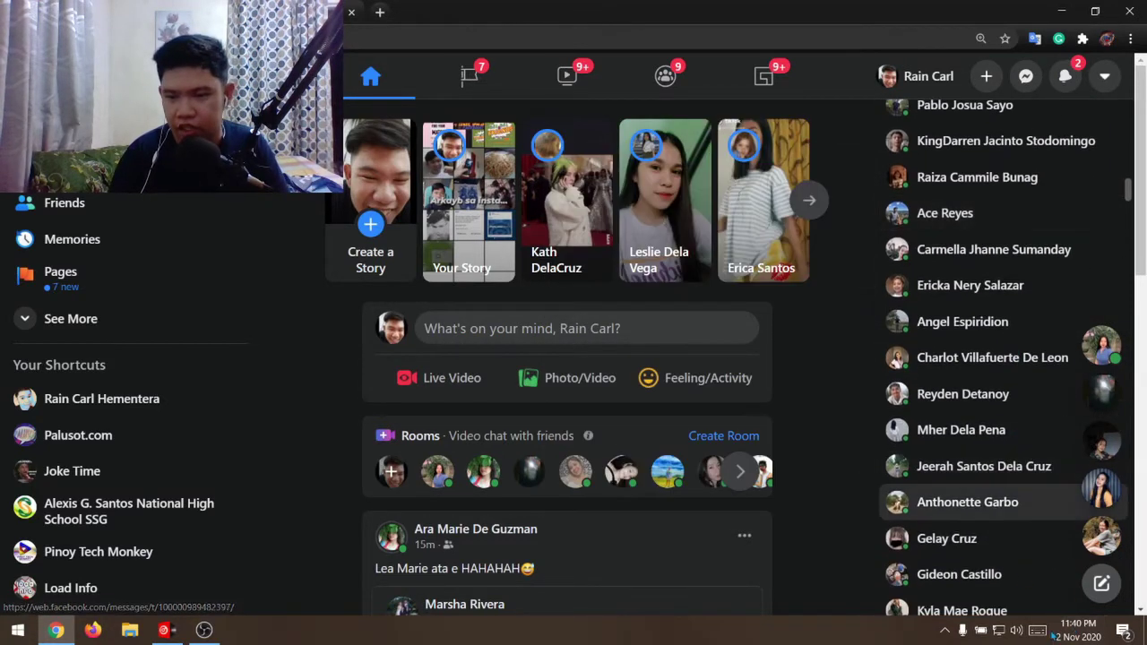
{"action": "scroll", "coordinate": [986, 325], "scroll_direction": "down", "scroll_amount": 2}
{"action": "left_click", "coordinate": [985, 318]}
{"action": "right_click", "coordinate": [950, 596]}
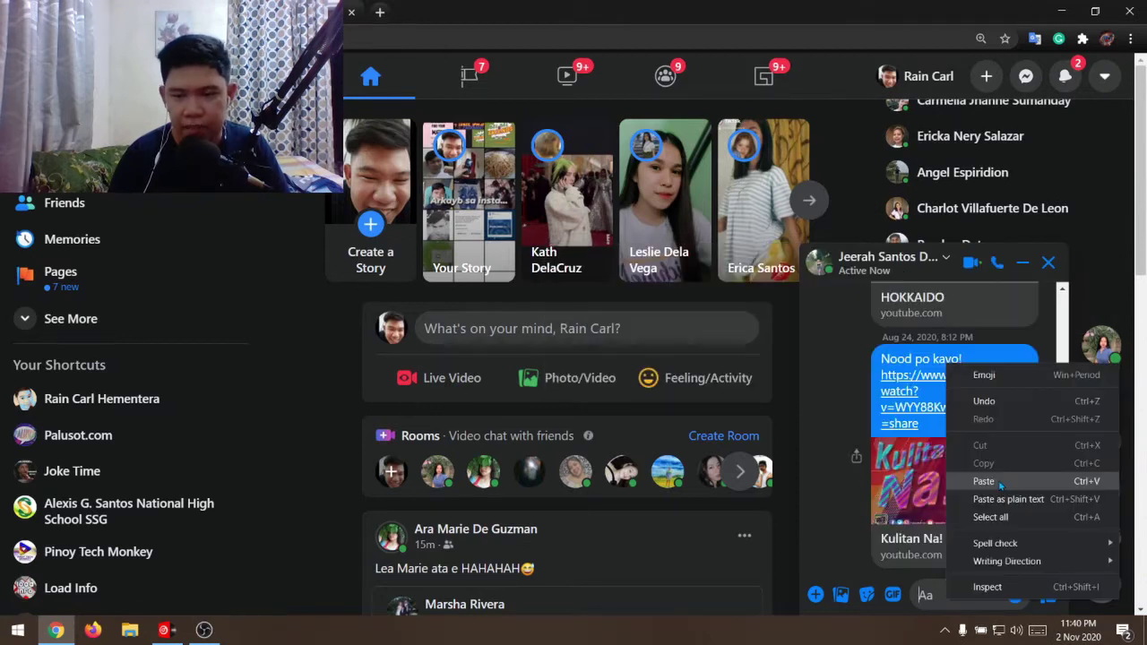
{"action": "left_click", "coordinate": [1003, 476]}
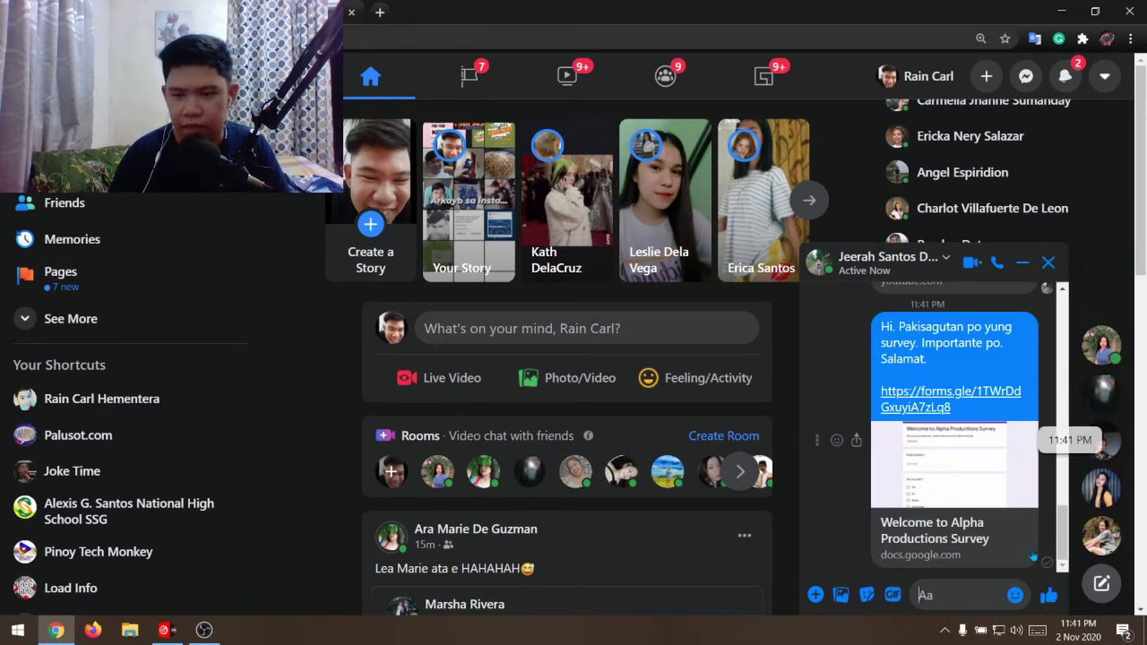
{"action": "left_click", "coordinate": [1029, 259]}
Send the pasted survey message to a seventh contact near the start of the contact list and minimize the chat.
{"action": "scroll", "coordinate": [974, 487], "scroll_direction": "down", "scroll_amount": 10}
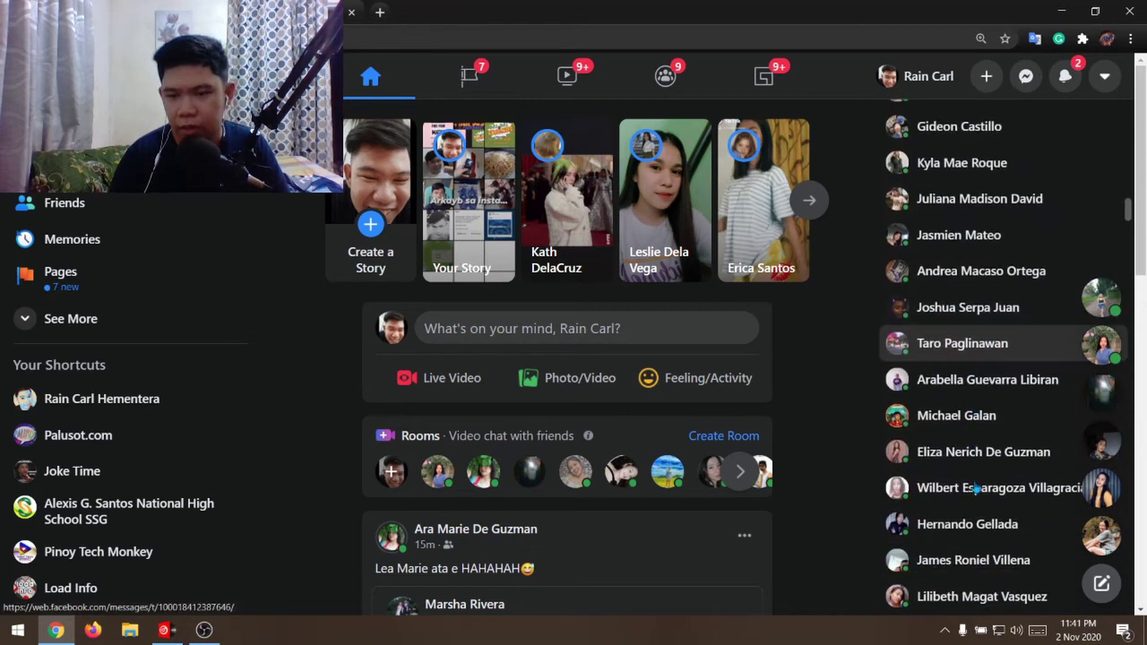
{"action": "scroll", "coordinate": [975, 487], "scroll_direction": "down", "scroll_amount": 5}
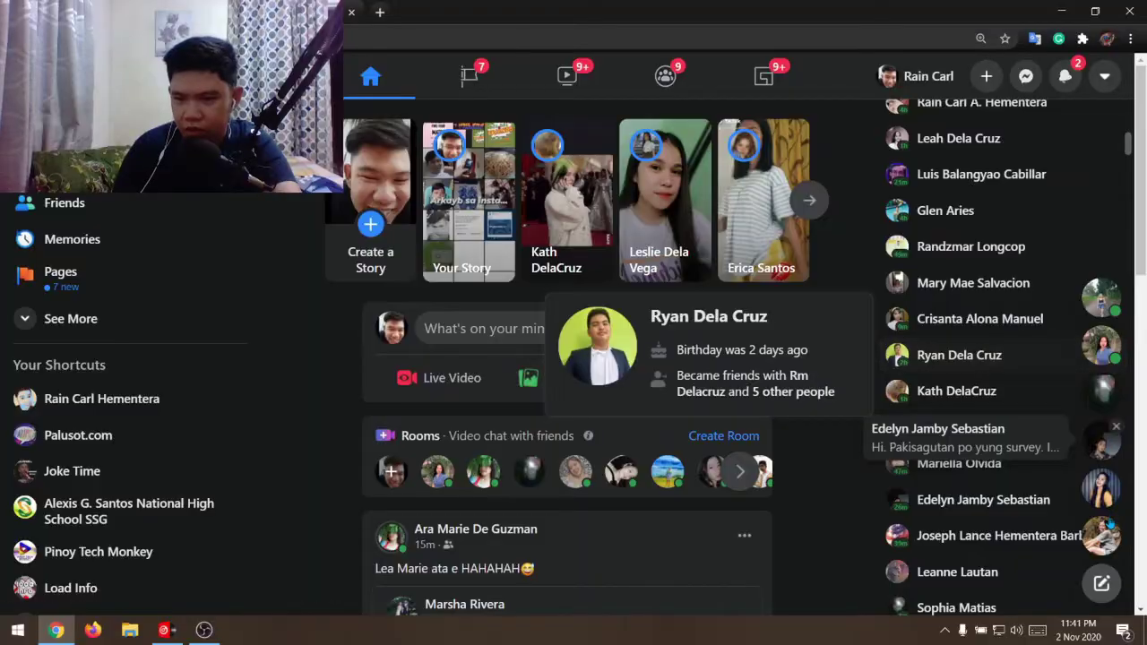
{"action": "left_click", "coordinate": [971, 282]}
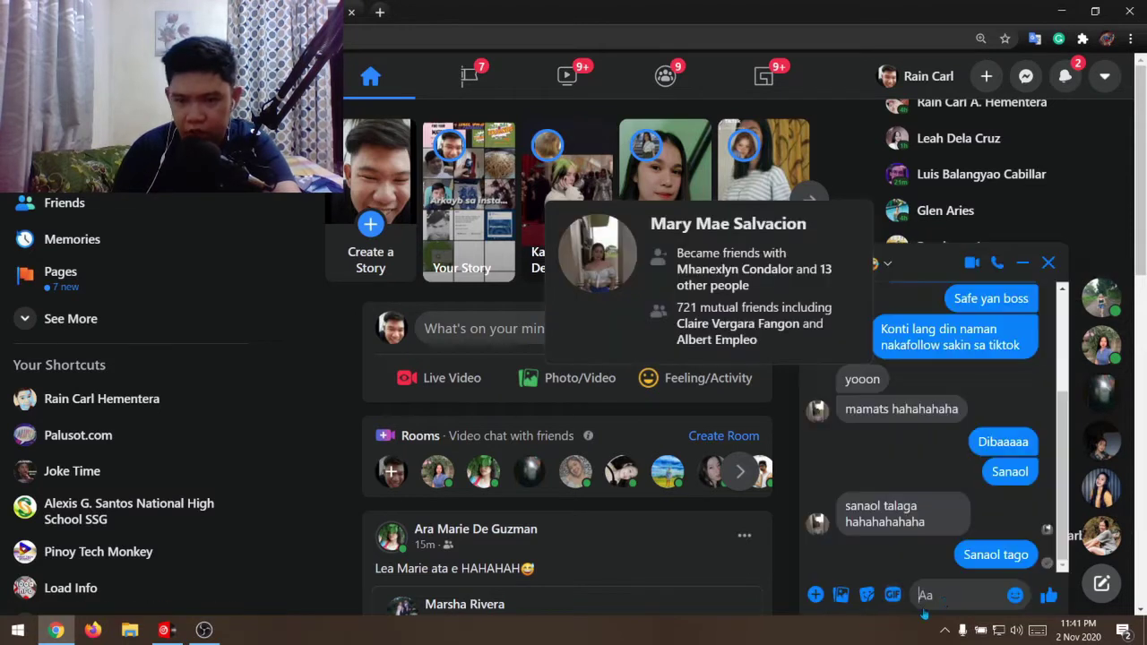
{"action": "right_click", "coordinate": [945, 604]}
{"action": "left_click", "coordinate": [982, 484]}
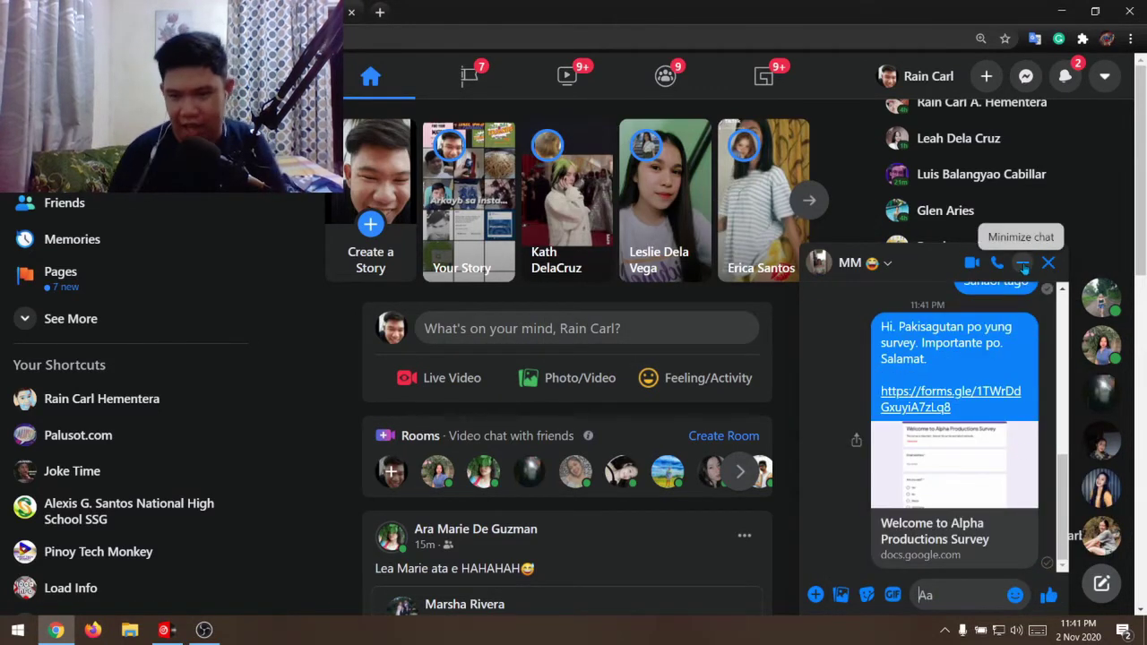
{"action": "left_click", "coordinate": [1023, 266]}
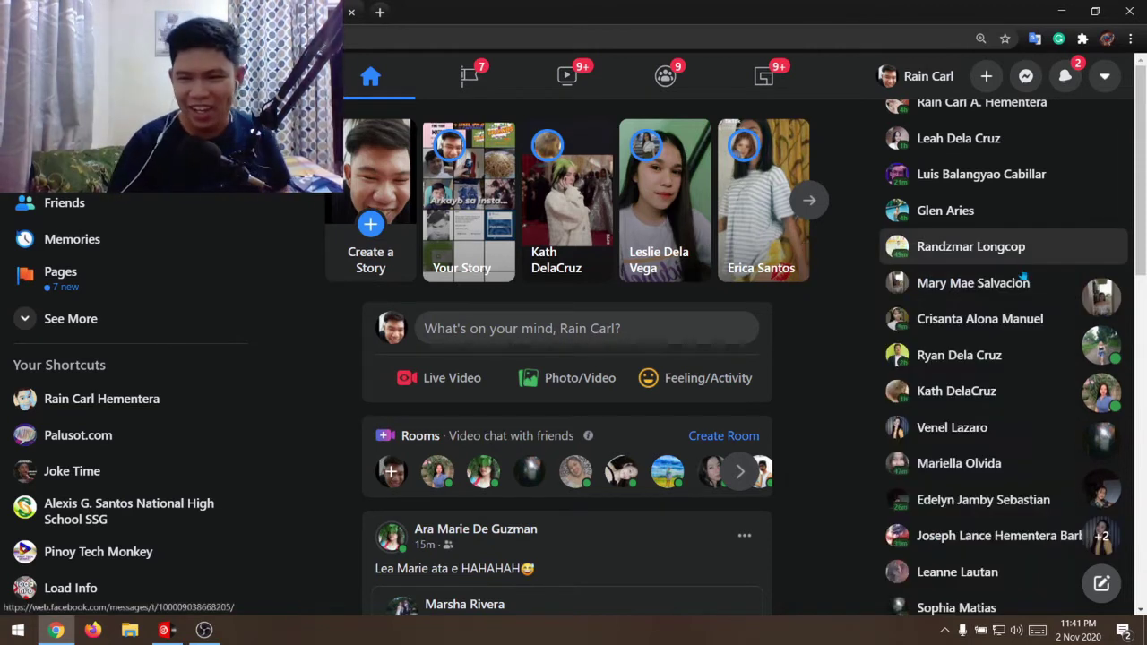
Browse the contact list for further people who could answer the survey.
{"action": "scroll", "coordinate": [1014, 291], "scroll_direction": "down", "scroll_amount": 4}
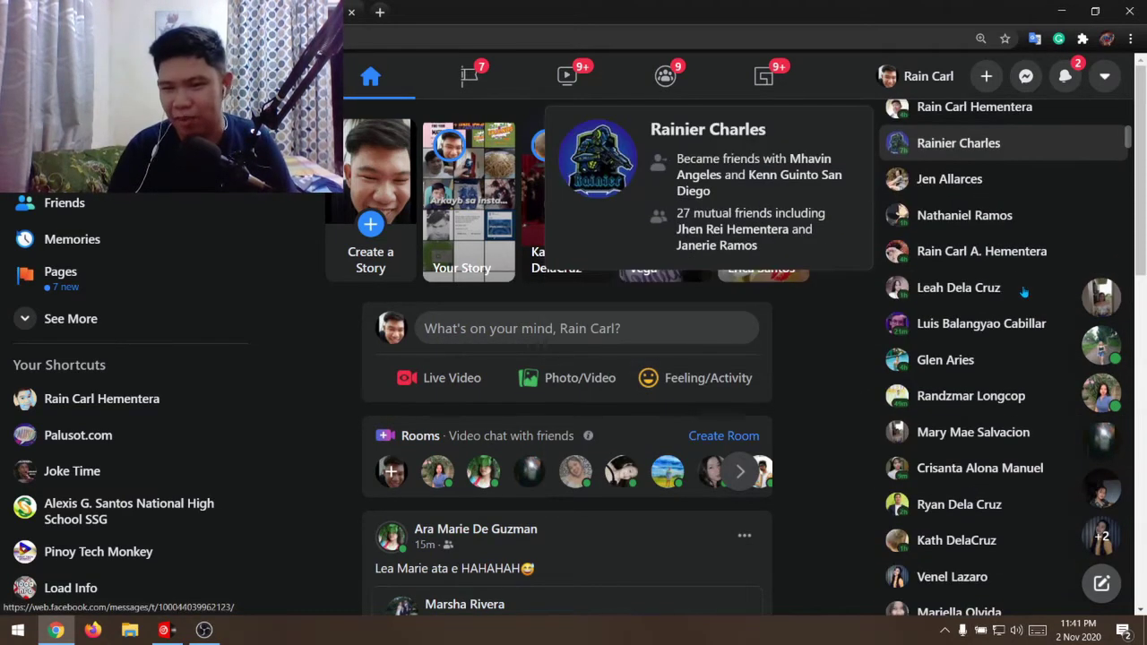
{"action": "scroll", "coordinate": [1023, 291], "scroll_direction": "down", "scroll_amount": 5}
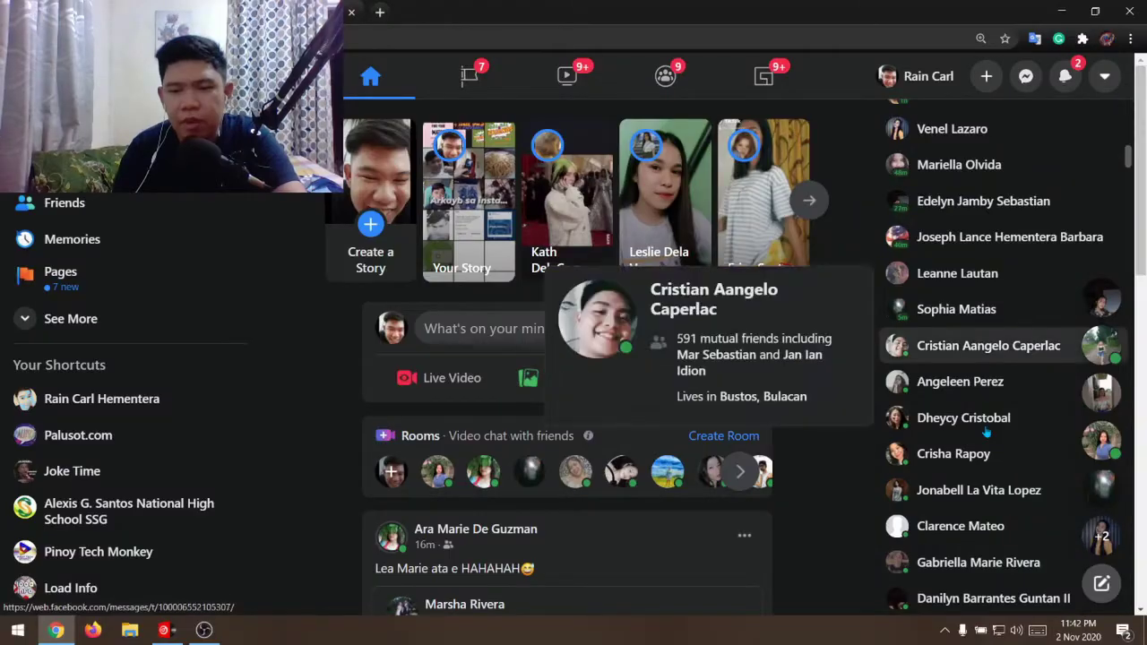
{"action": "scroll", "coordinate": [985, 432], "scroll_direction": "down", "scroll_amount": 5}
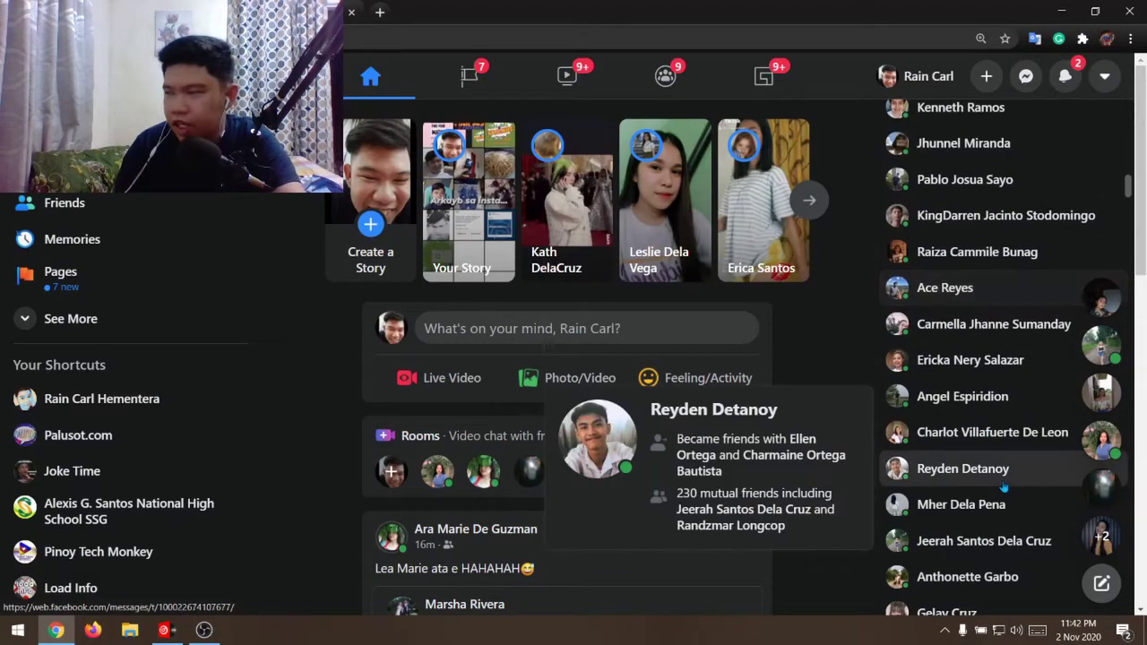
{"action": "scroll", "coordinate": [1003, 486], "scroll_direction": "down", "scroll_amount": 5}
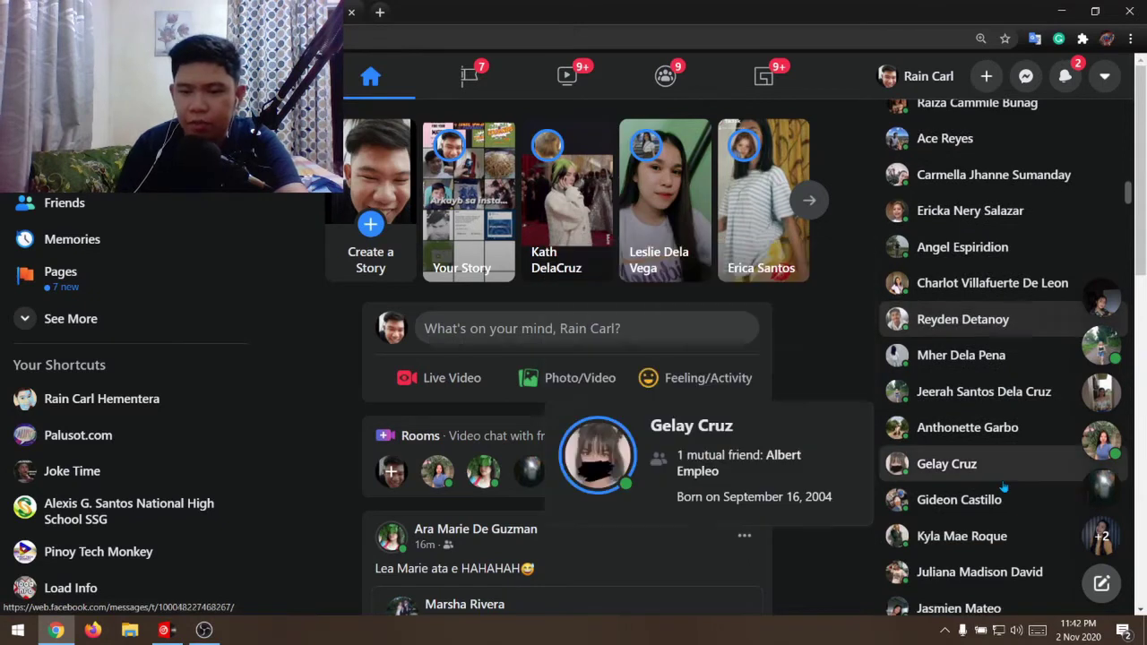
{"action": "scroll", "coordinate": [1004, 486], "scroll_direction": "down", "scroll_amount": 5}
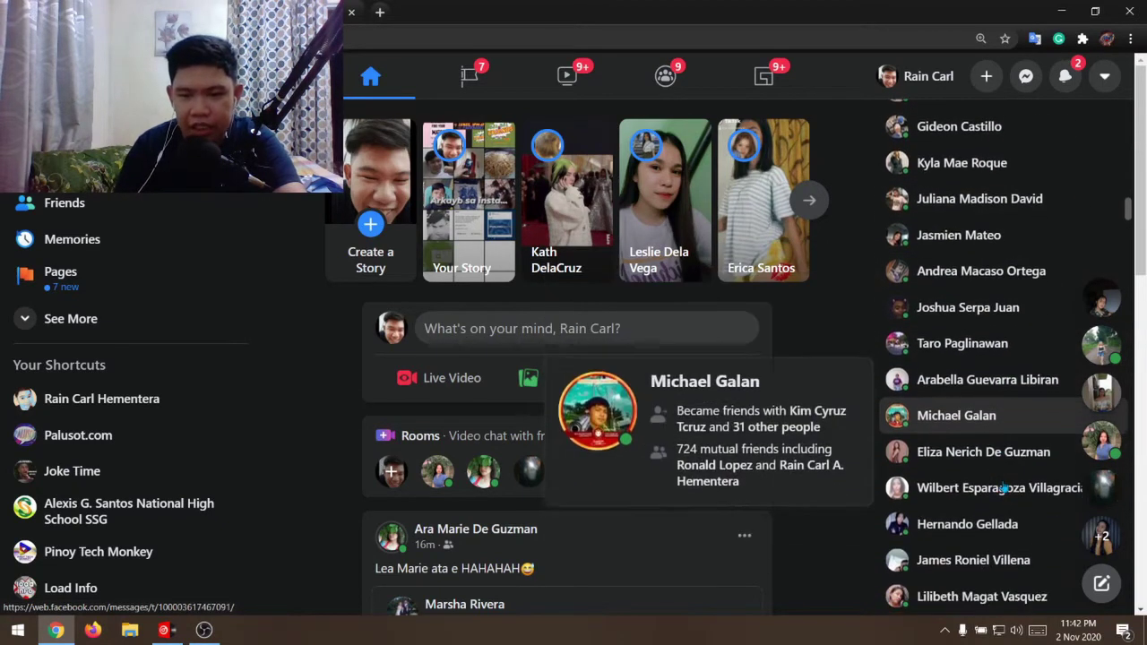
{"action": "scroll", "coordinate": [1004, 486], "scroll_direction": "down", "scroll_amount": 1}
{"action": "scroll", "coordinate": [1004, 487], "scroll_direction": "down", "scroll_amount": 5}
{"action": "scroll", "coordinate": [1003, 487], "scroll_direction": "down", "scroll_amount": 3}
{"action": "scroll", "coordinate": [1011, 488], "scroll_direction": "up", "scroll_amount": 10}
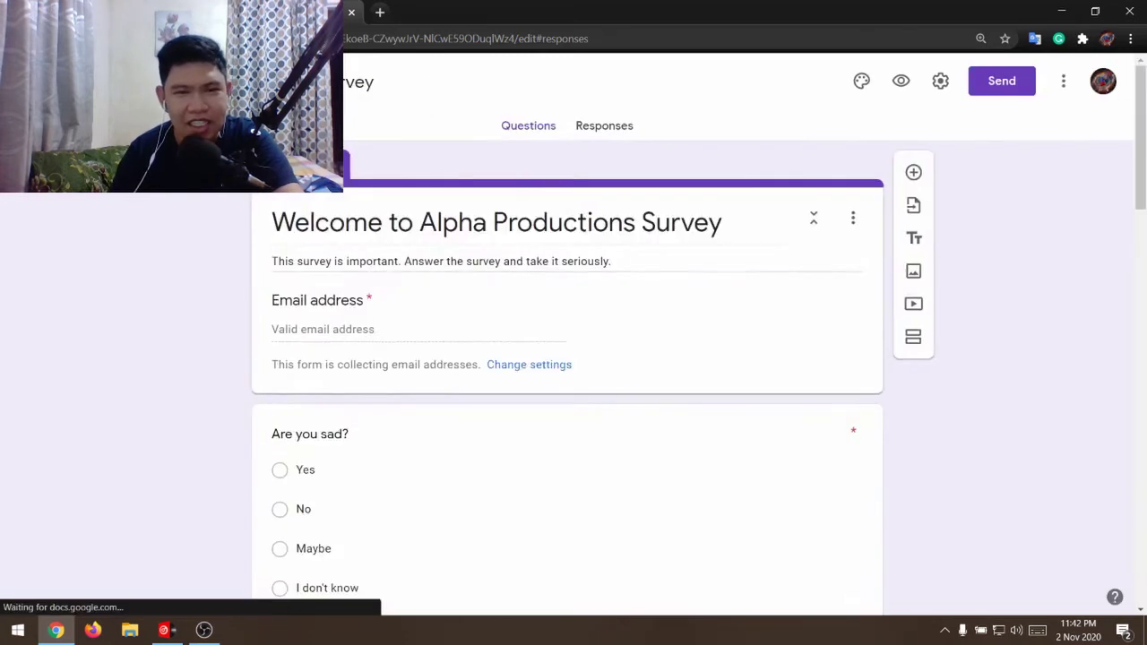
Switch to the Alpha Productions survey form and review its responses and questions.
{"action": "scroll", "coordinate": [589, 238], "scroll_direction": "down", "scroll_amount": 2}
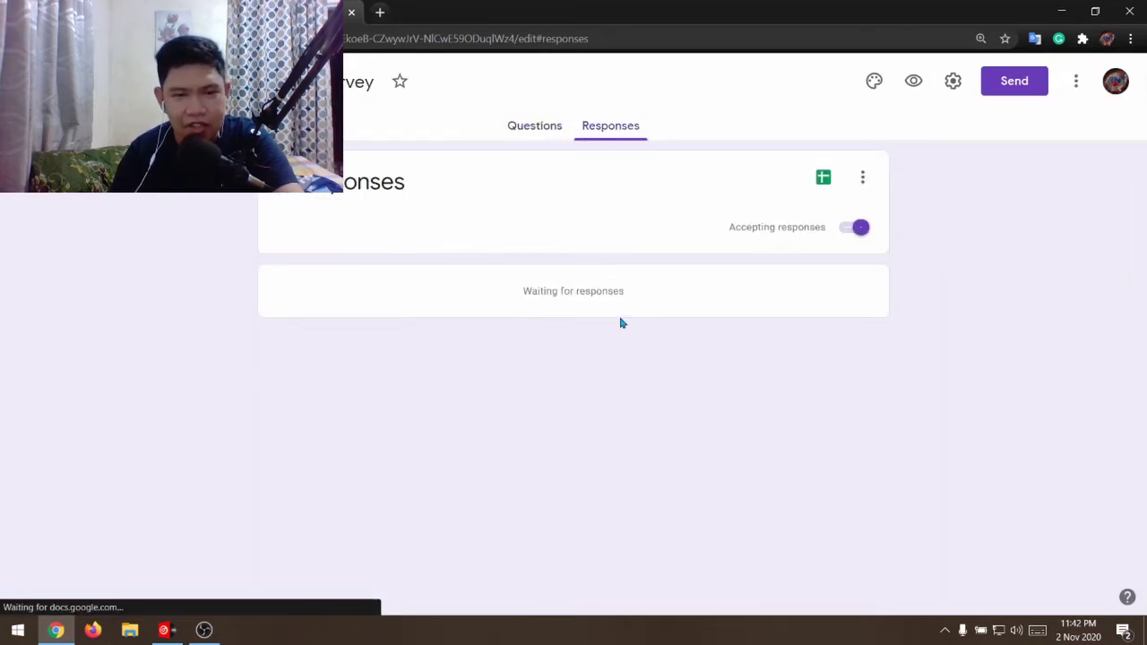
{"action": "left_click", "coordinate": [536, 126]}
{"action": "scroll", "coordinate": [527, 237], "scroll_direction": "down", "scroll_amount": 2}
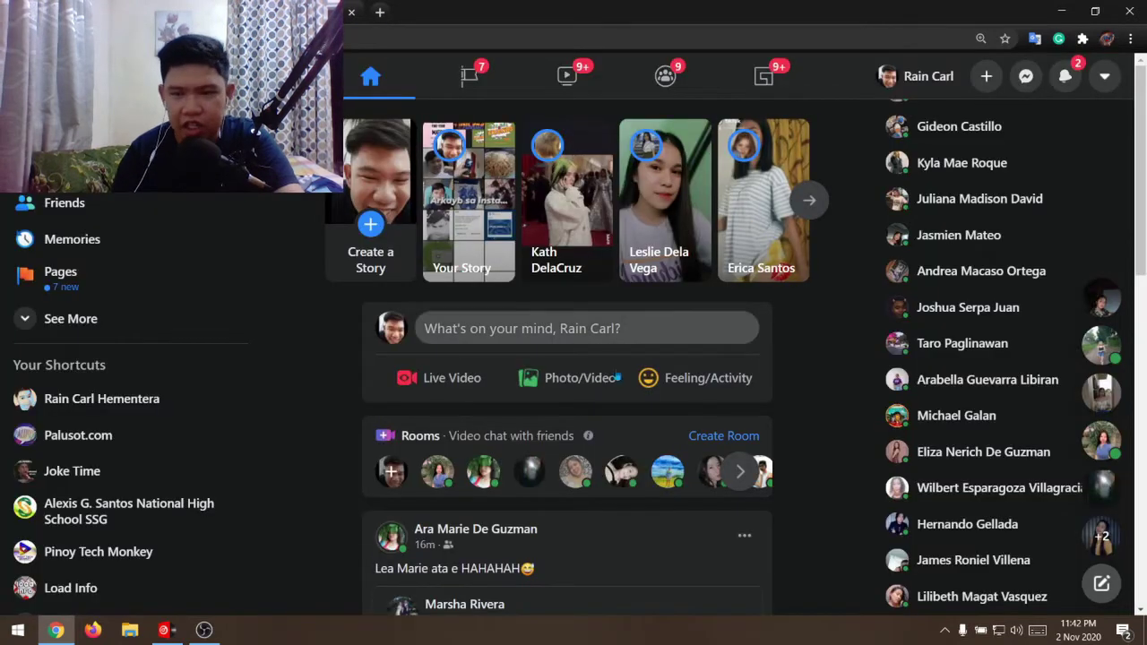
Return to Facebook, message the survey invitation to the author of the first feed post and put the chat away.
{"action": "scroll", "coordinate": [515, 390], "scroll_direction": "down", "scroll_amount": 2}
{"action": "mouse_move", "coordinate": [502, 389]}
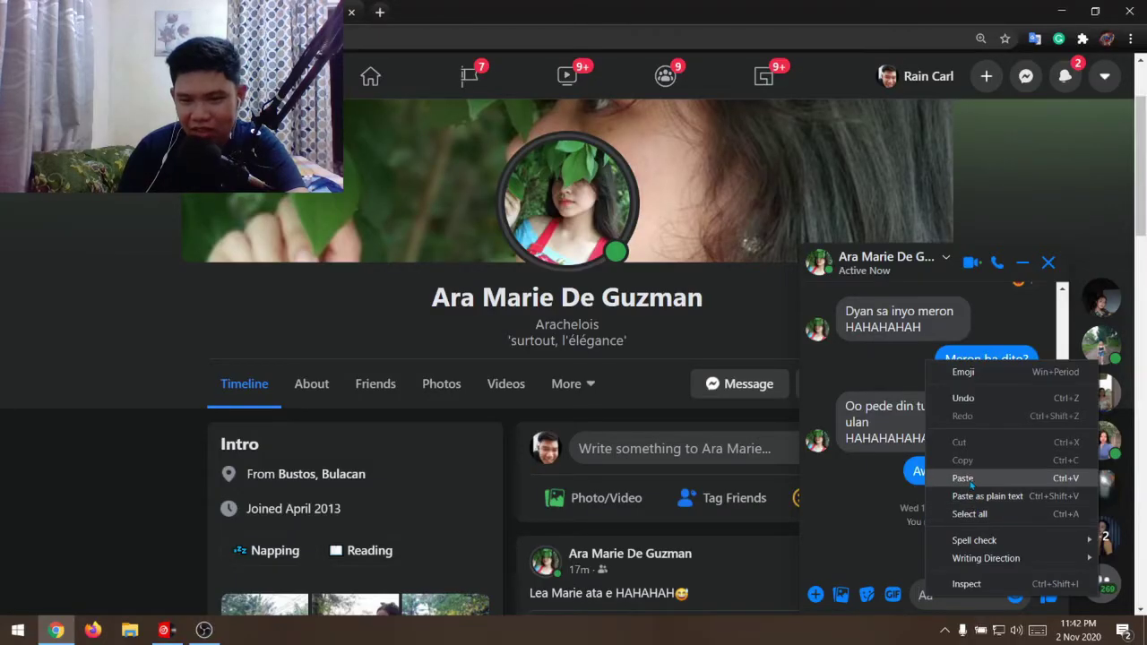
{"action": "left_click", "coordinate": [964, 479]}
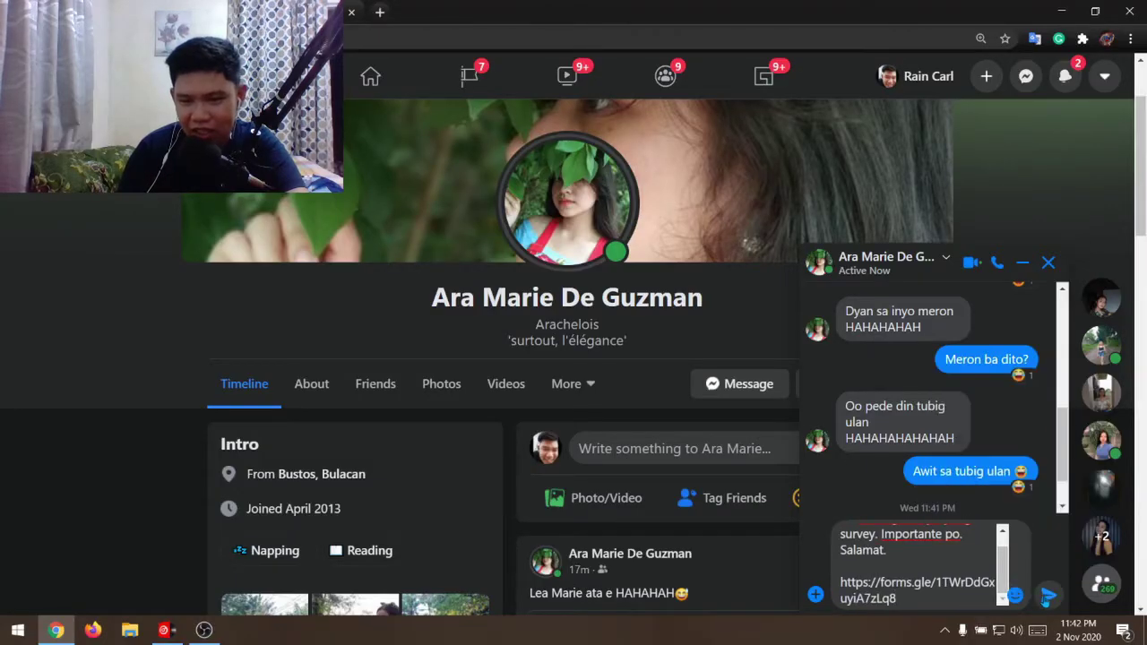
{"action": "left_click", "coordinate": [1047, 597]}
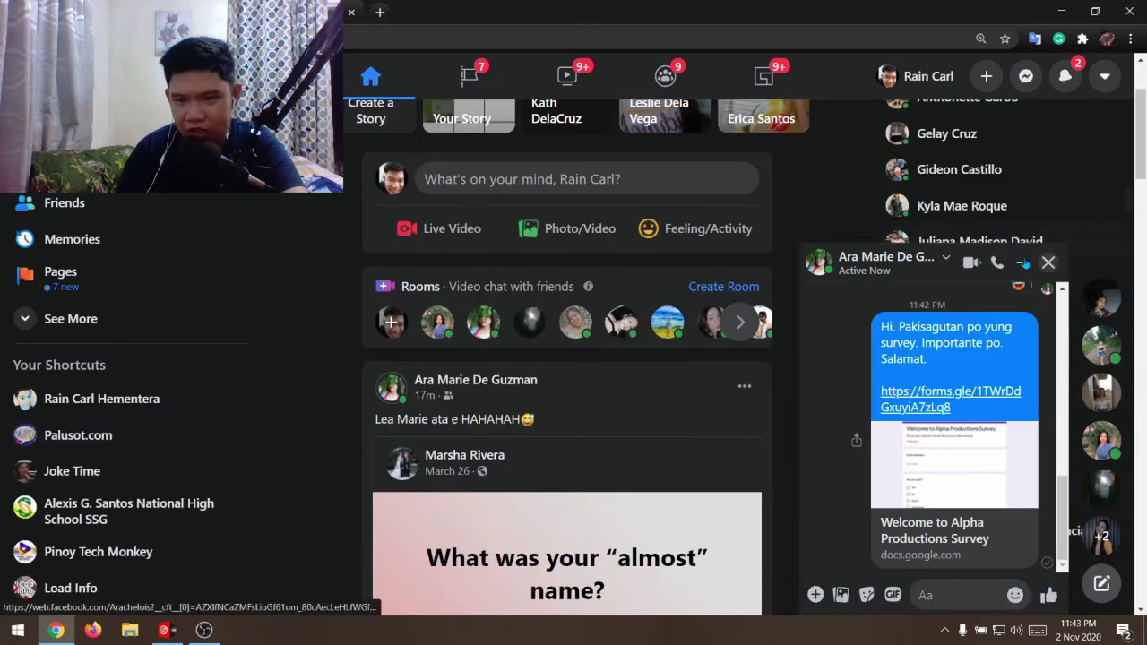
{"action": "left_click", "coordinate": [1048, 262]}
Find a ninth contact in the contact list, send them the copied survey message and put the chat away.
{"action": "scroll", "coordinate": [999, 314], "scroll_direction": "down", "scroll_amount": 3}
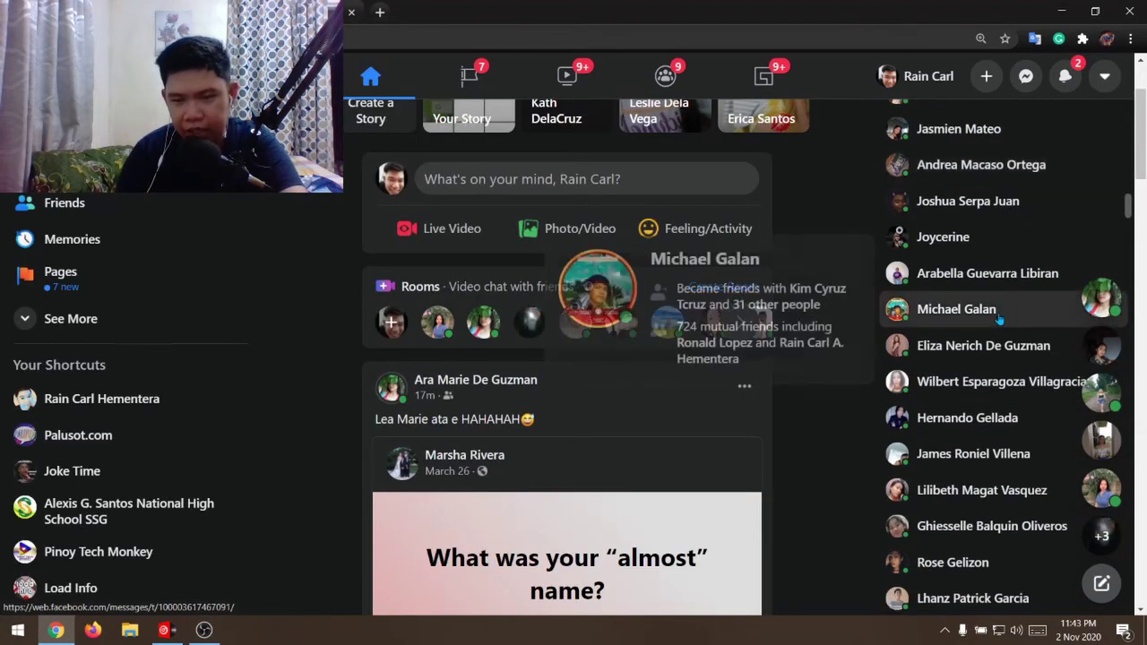
{"action": "scroll", "coordinate": [999, 314], "scroll_direction": "up", "scroll_amount": 8}
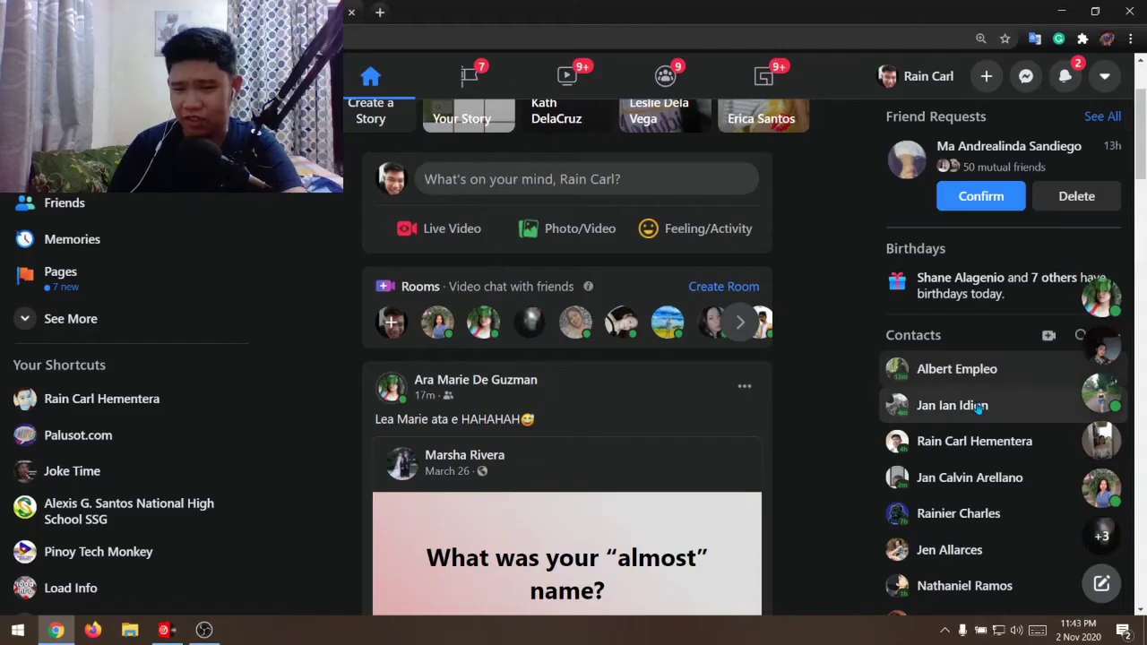
{"action": "scroll", "coordinate": [980, 406], "scroll_direction": "down", "scroll_amount": 6}
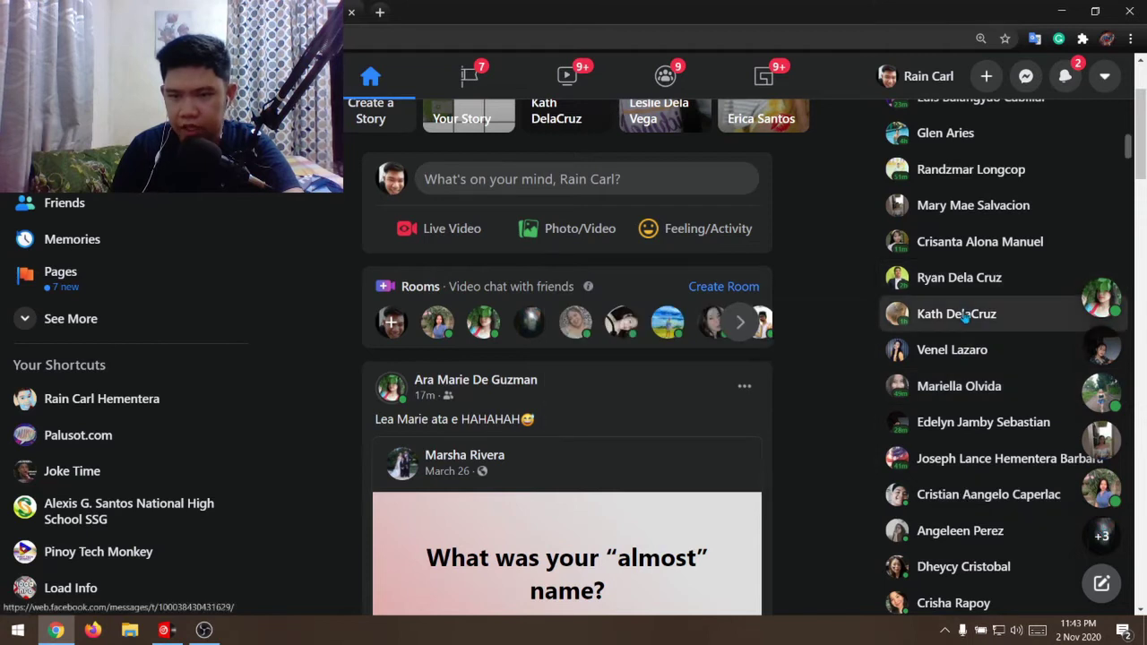
{"action": "left_click", "coordinate": [966, 316]}
{"action": "right_click", "coordinate": [955, 595]}
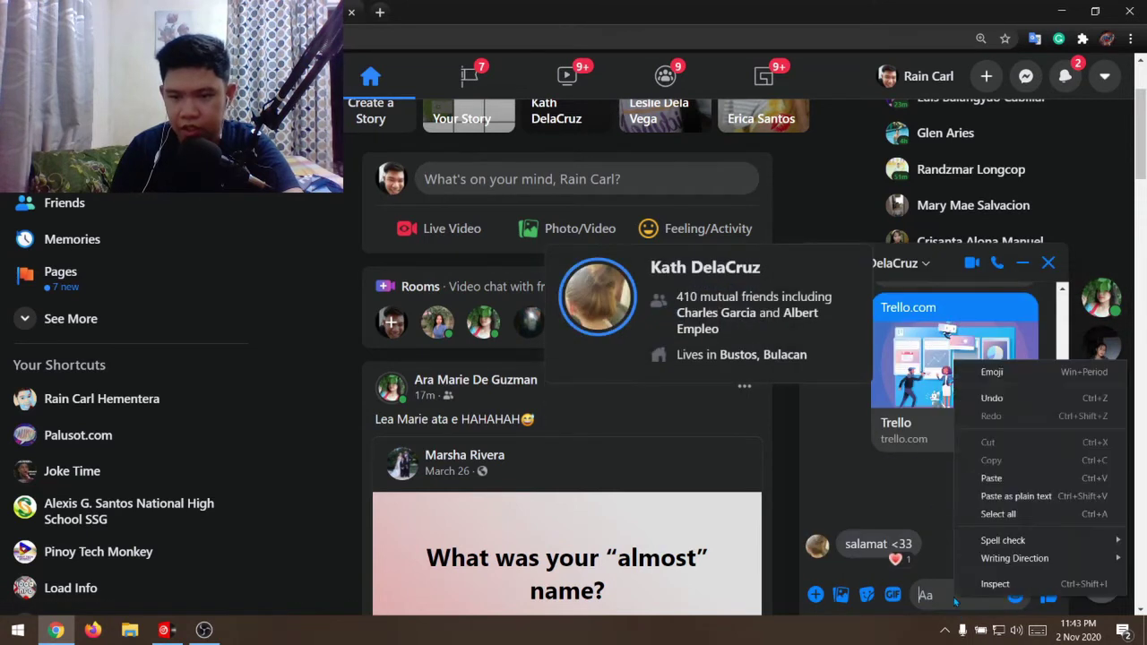
{"action": "left_click", "coordinate": [992, 479]}
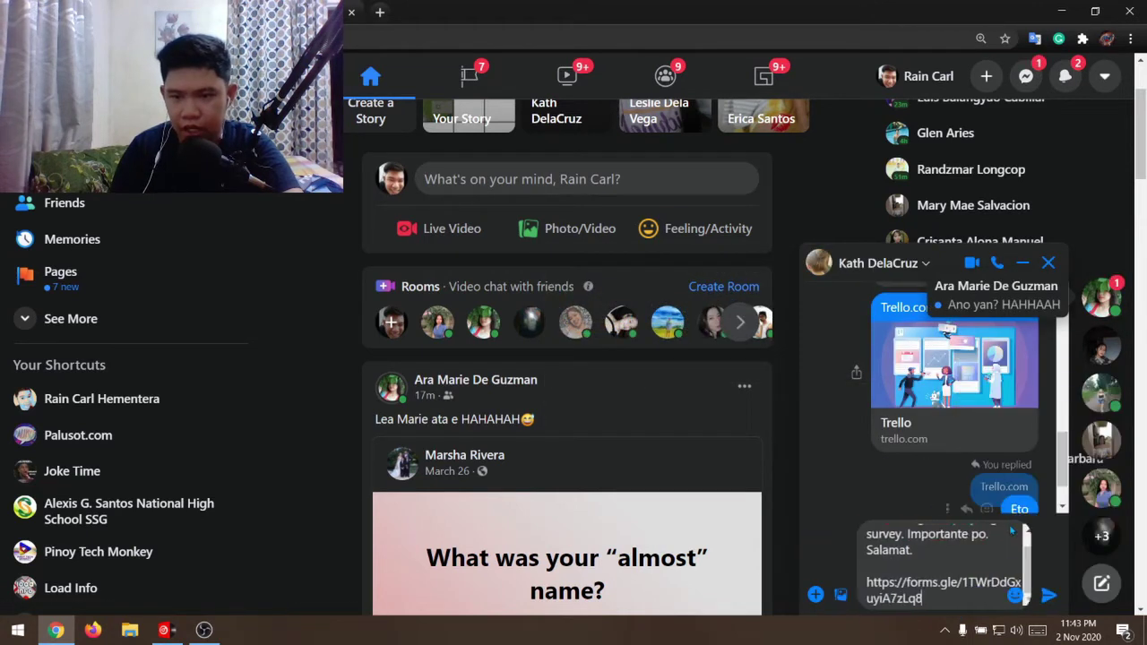
{"action": "key", "text": "Return"}
{"action": "key", "text": "Escape"}
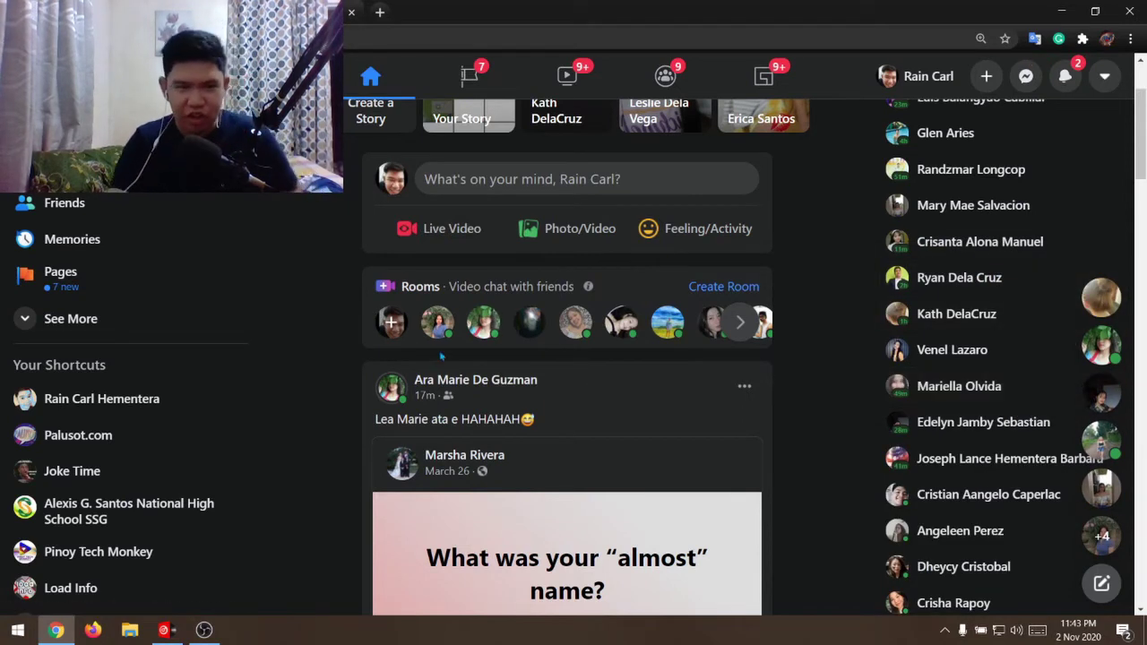
Open the chat of the contact two rows below the previous recipient and minimize it.
{"action": "left_click", "coordinate": [958, 386]}
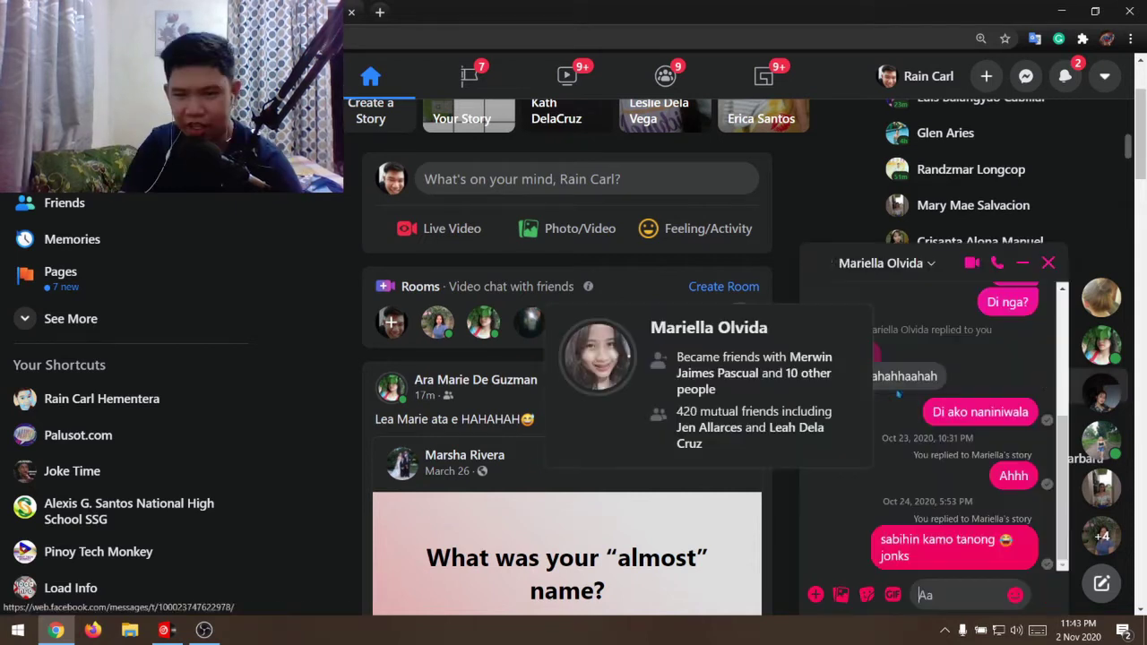
{"action": "right_click", "coordinate": [962, 595]}
{"action": "key", "text": "Escape"}
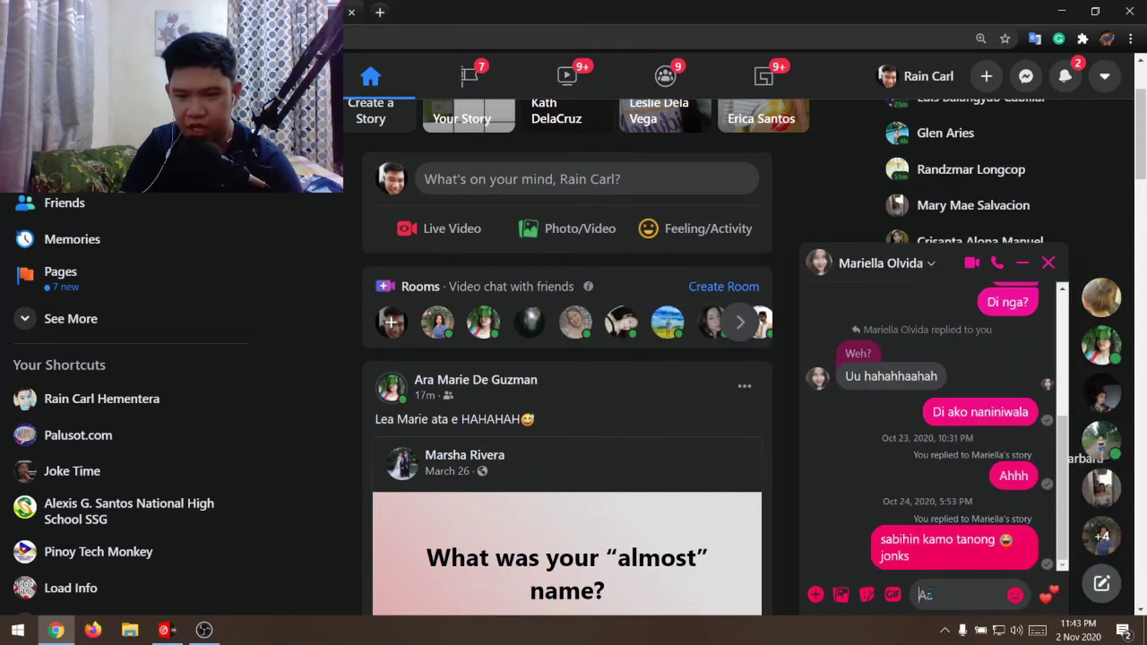
{"action": "key", "text": "Escape"}
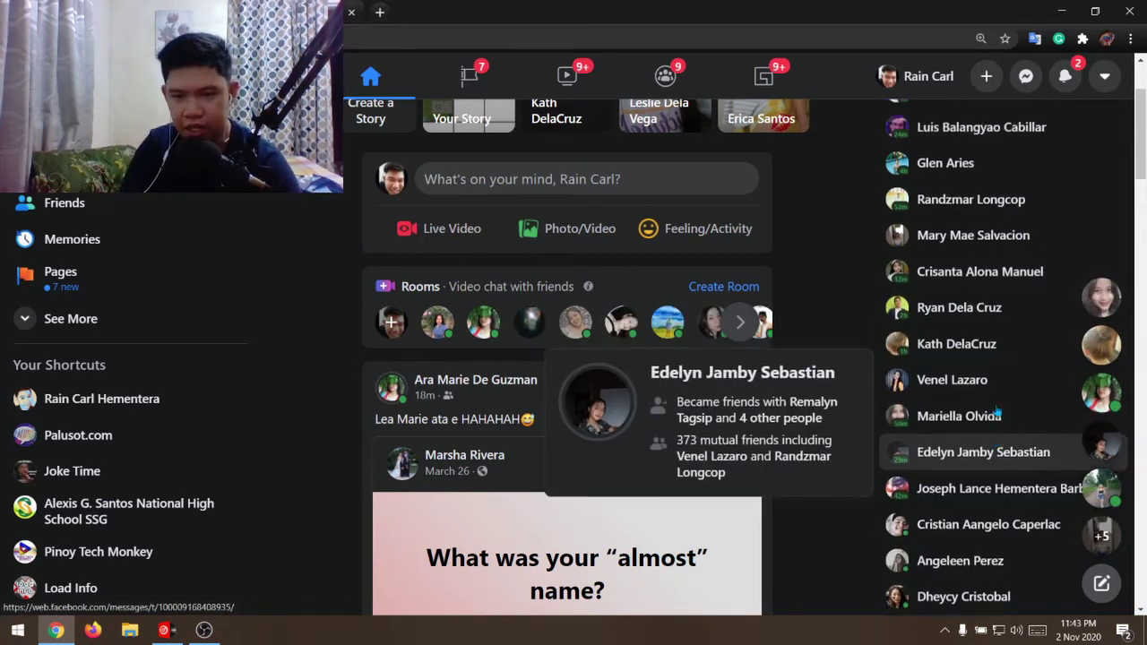
Find another contact much further down the contact list, send them the copied survey message and minimize the chat.
{"action": "scroll", "coordinate": [996, 410], "scroll_direction": "up", "scroll_amount": 6}
{"action": "scroll", "coordinate": [997, 410], "scroll_direction": "down", "scroll_amount": 5}
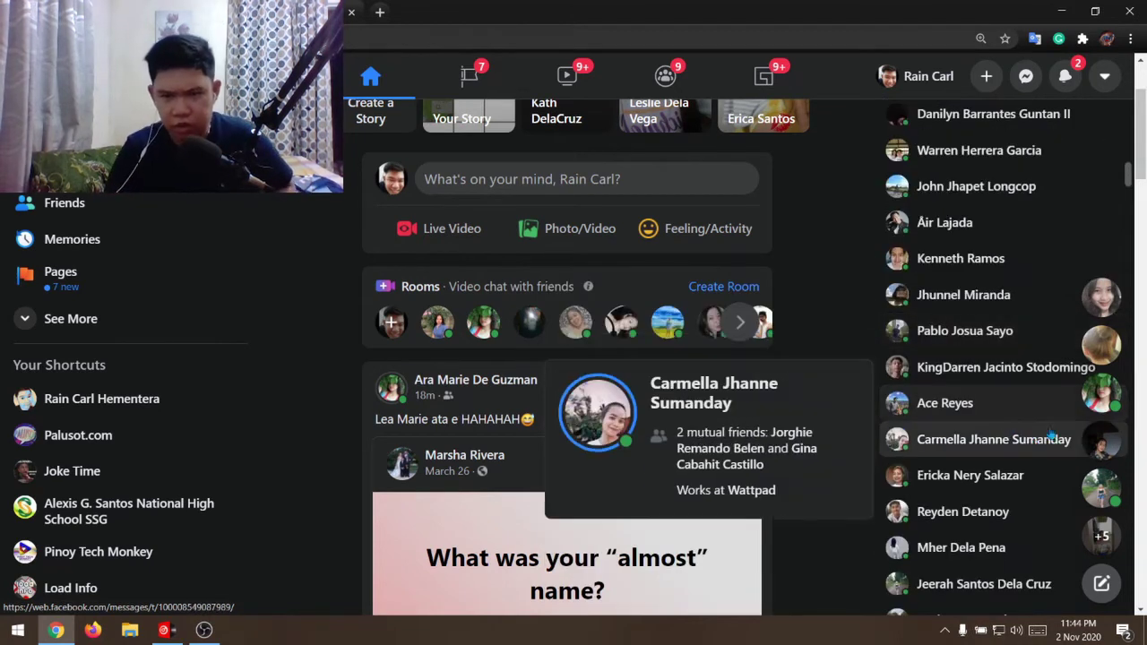
{"action": "scroll", "coordinate": [950, 448], "scroll_direction": "down", "scroll_amount": 3}
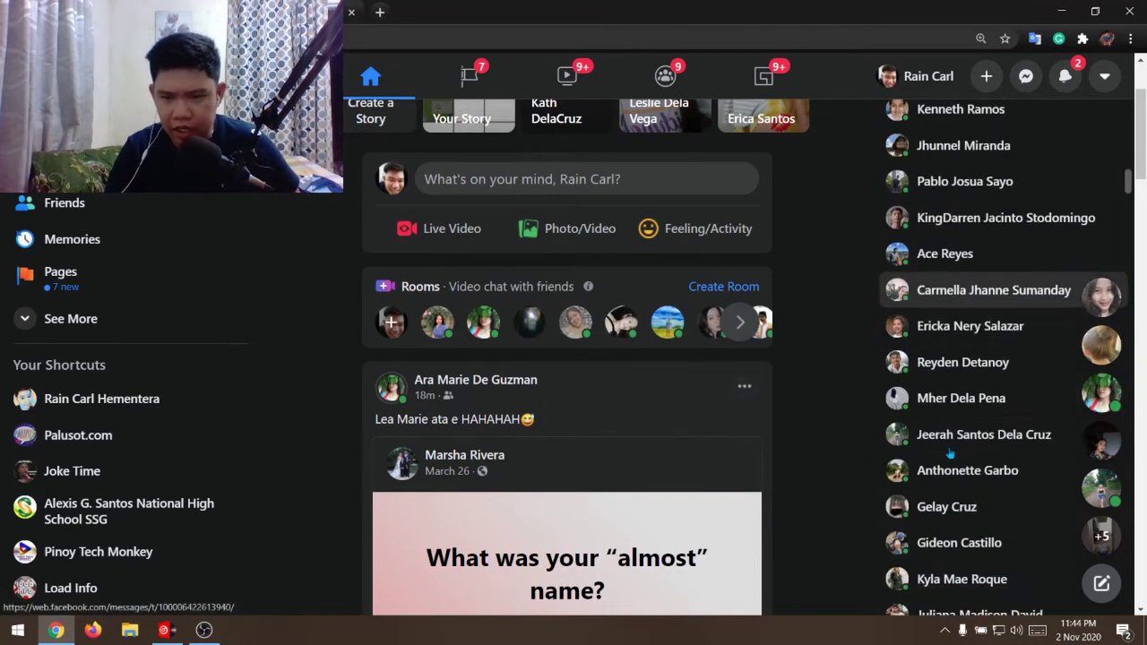
{"action": "scroll", "coordinate": [950, 454], "scroll_direction": "down", "scroll_amount": 6}
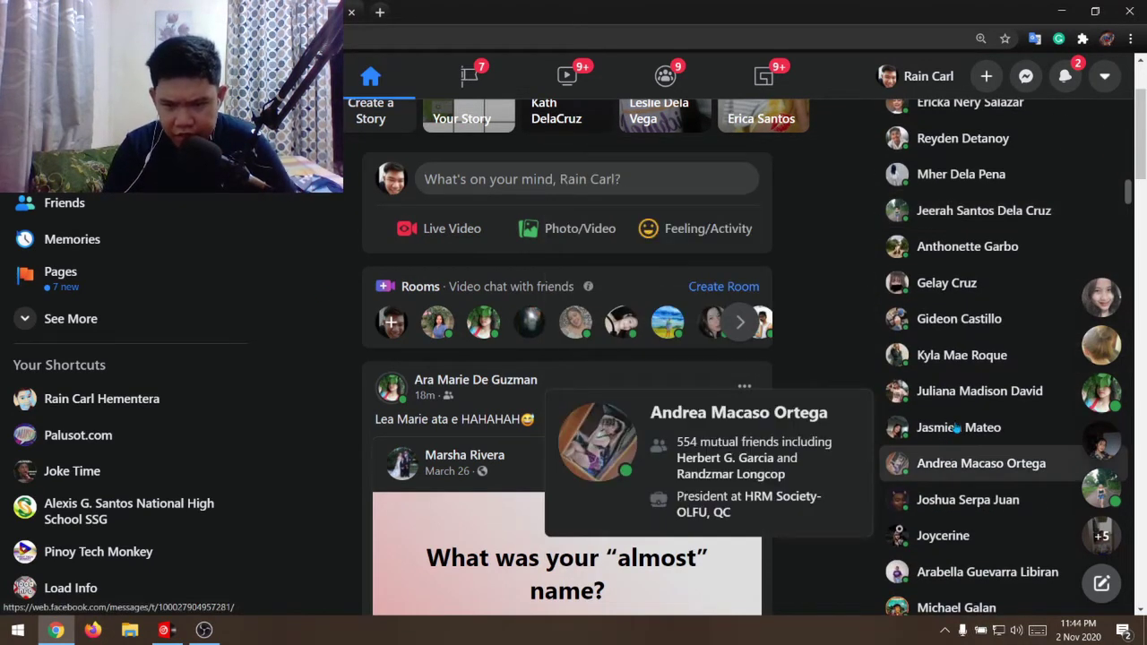
{"action": "scroll", "coordinate": [970, 403], "scroll_direction": "down", "scroll_amount": 5}
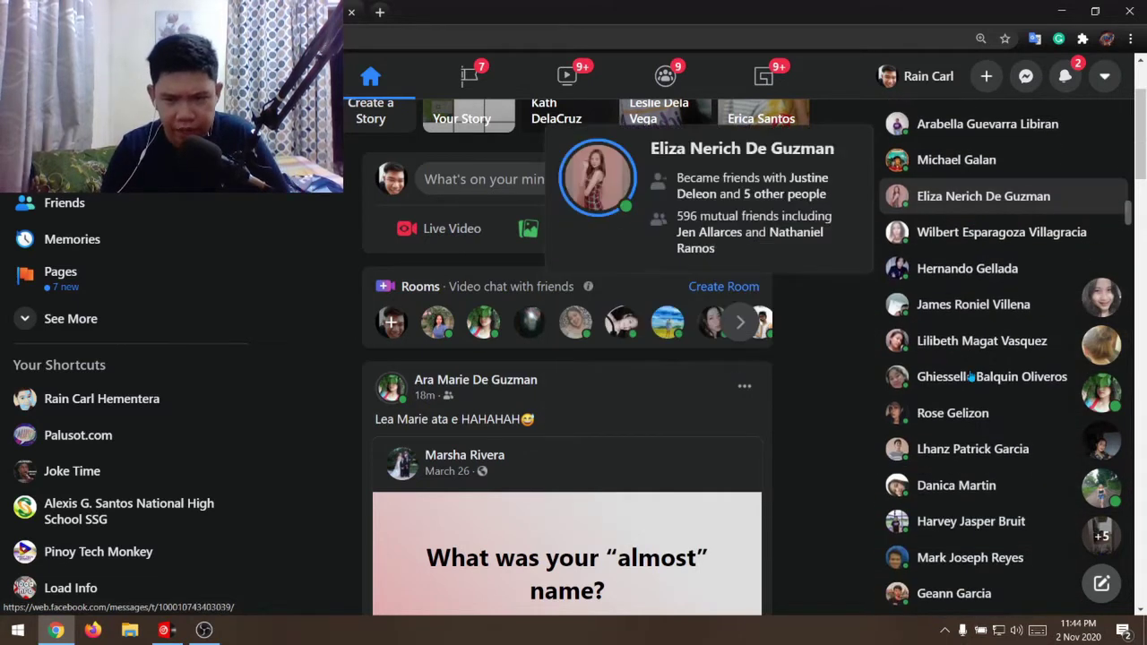
{"action": "mouse_move", "coordinate": [975, 369]}
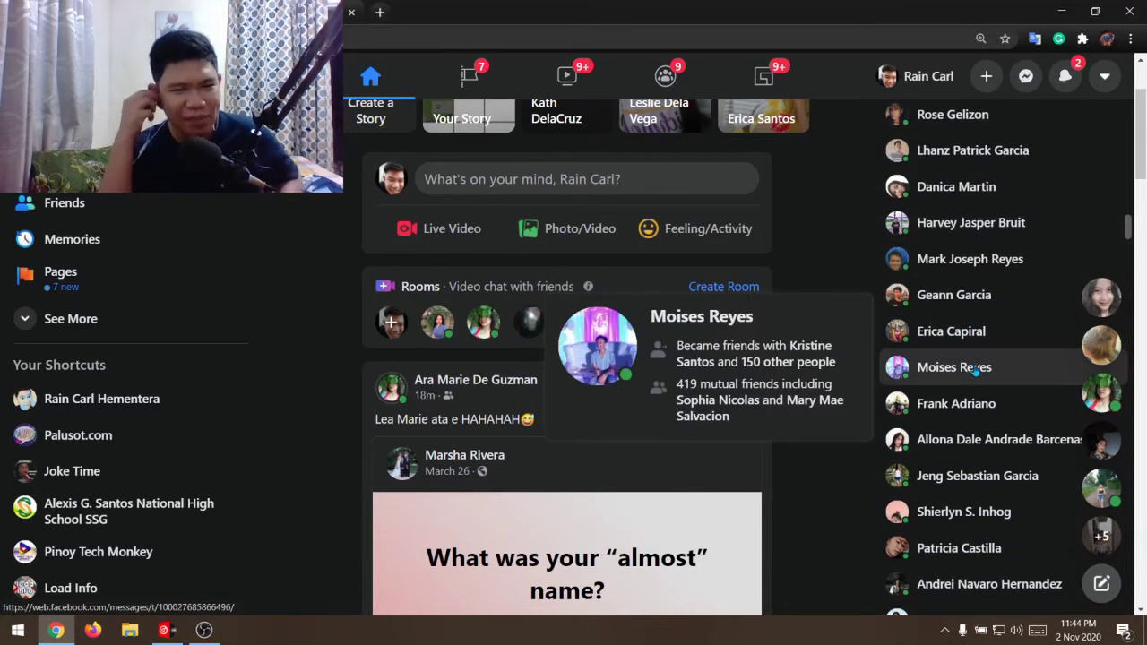
{"action": "scroll", "coordinate": [975, 371], "scroll_direction": "down", "scroll_amount": 4}
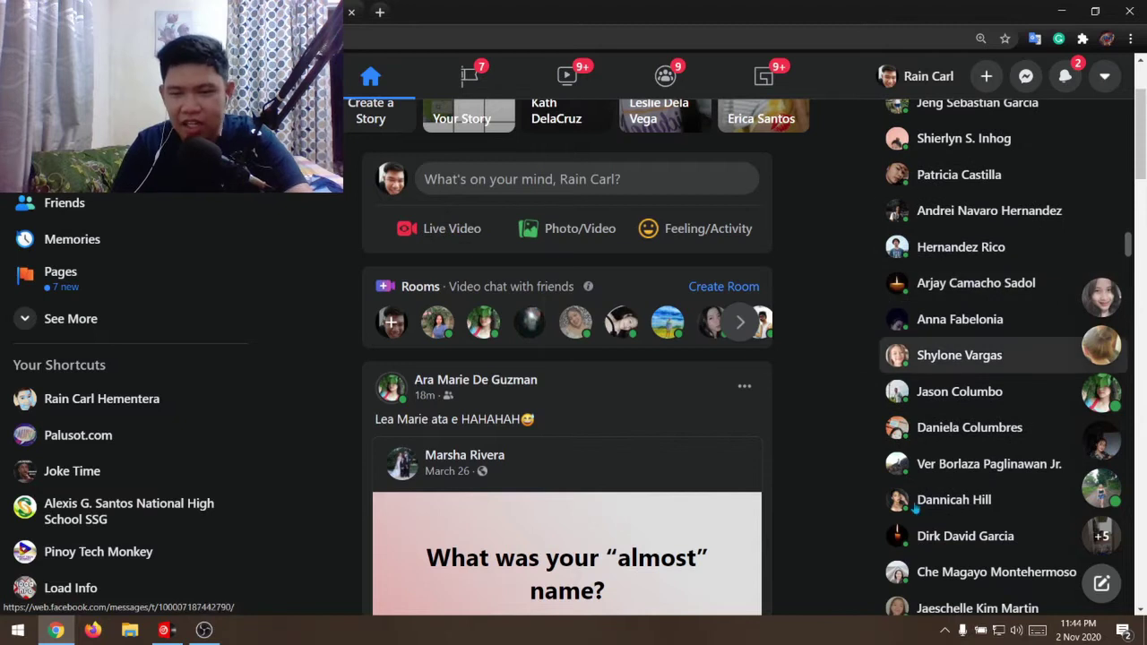
{"action": "left_click", "coordinate": [944, 503]}
{"action": "right_click", "coordinate": [955, 595]}
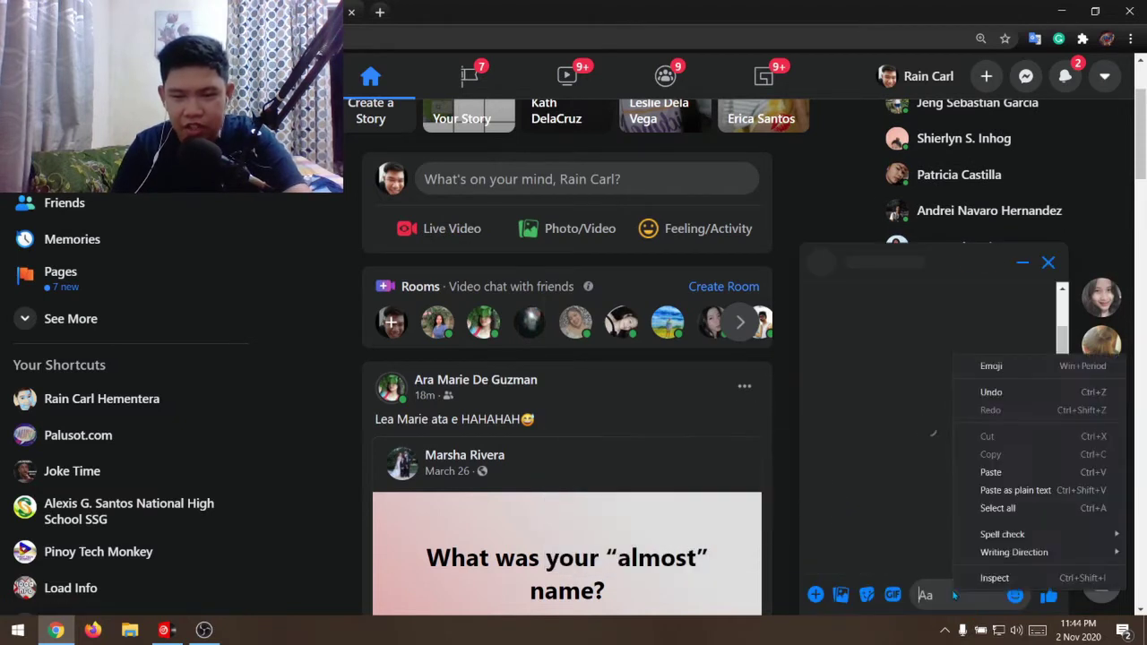
{"action": "left_click", "coordinate": [1019, 479]}
{"action": "key", "text": "Return"}
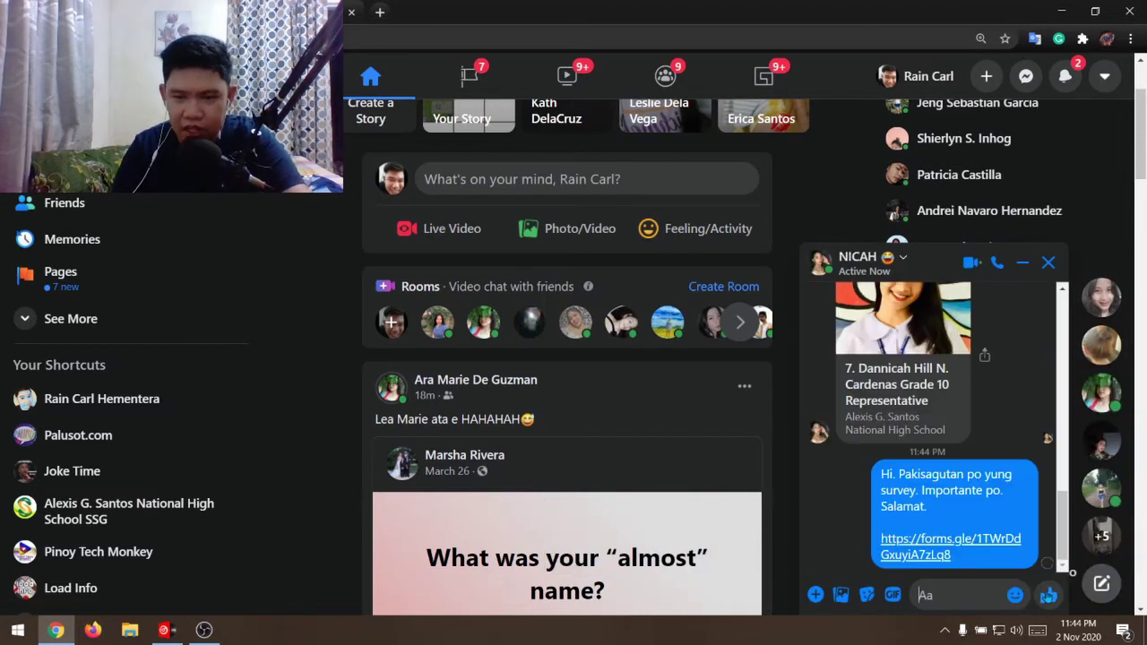
{"action": "left_click", "coordinate": [1021, 264]}
Open the chat of the contact four rows below the previous recipient, and minimize the chat with the first feed post's author.
{"action": "scroll", "coordinate": [943, 504], "scroll_direction": "down", "scroll_amount": 2}
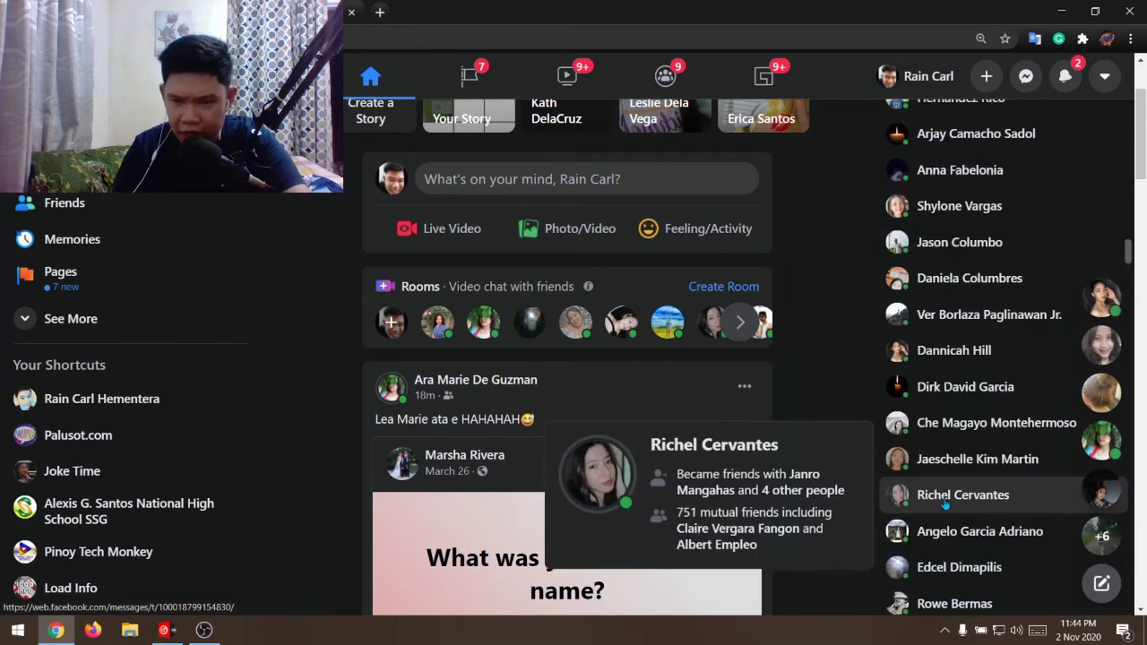
{"action": "left_click", "coordinate": [944, 505]}
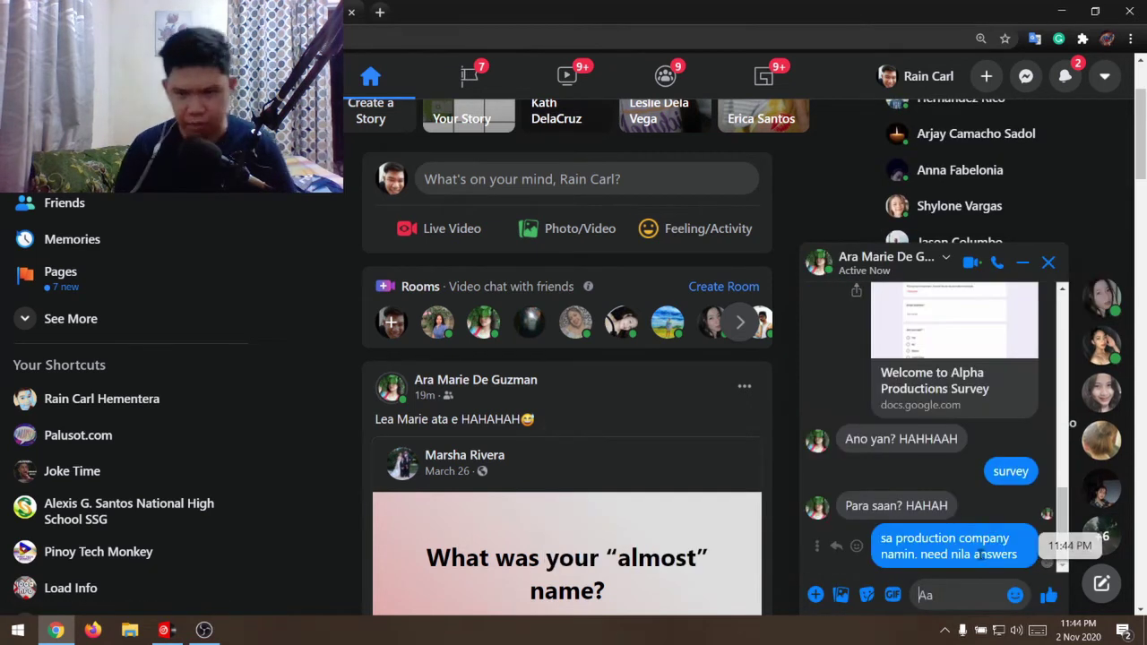
{"action": "left_click", "coordinate": [1030, 265]}
Find the next recipient further down the contact list and paste the copied survey message into their chat.
{"action": "scroll", "coordinate": [920, 446], "scroll_direction": "down", "scroll_amount": 9}
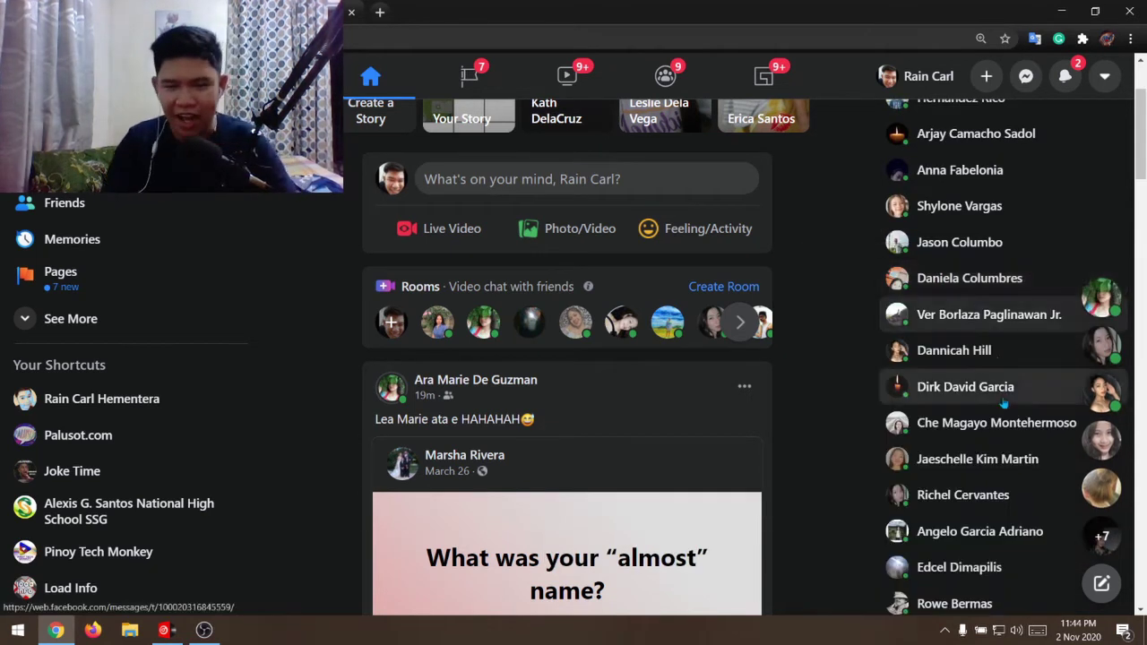
{"action": "mouse_move", "coordinate": [921, 447]}
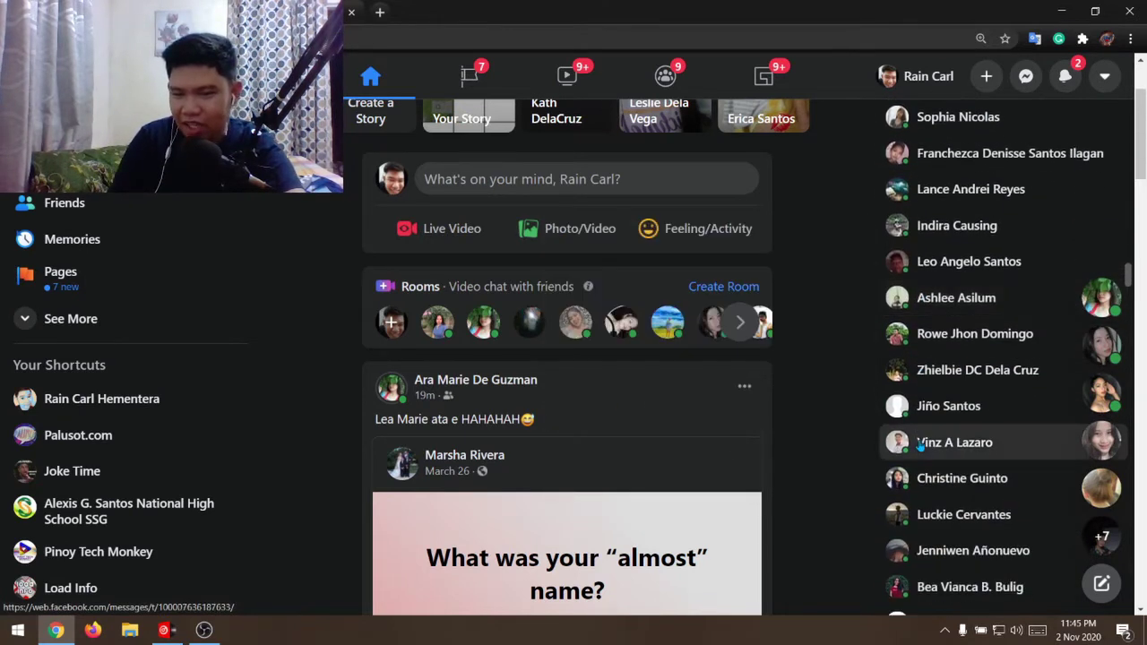
{"action": "scroll", "coordinate": [920, 447], "scroll_direction": "down", "scroll_amount": 3}
{"action": "scroll", "coordinate": [921, 446], "scroll_direction": "down", "scroll_amount": 4}
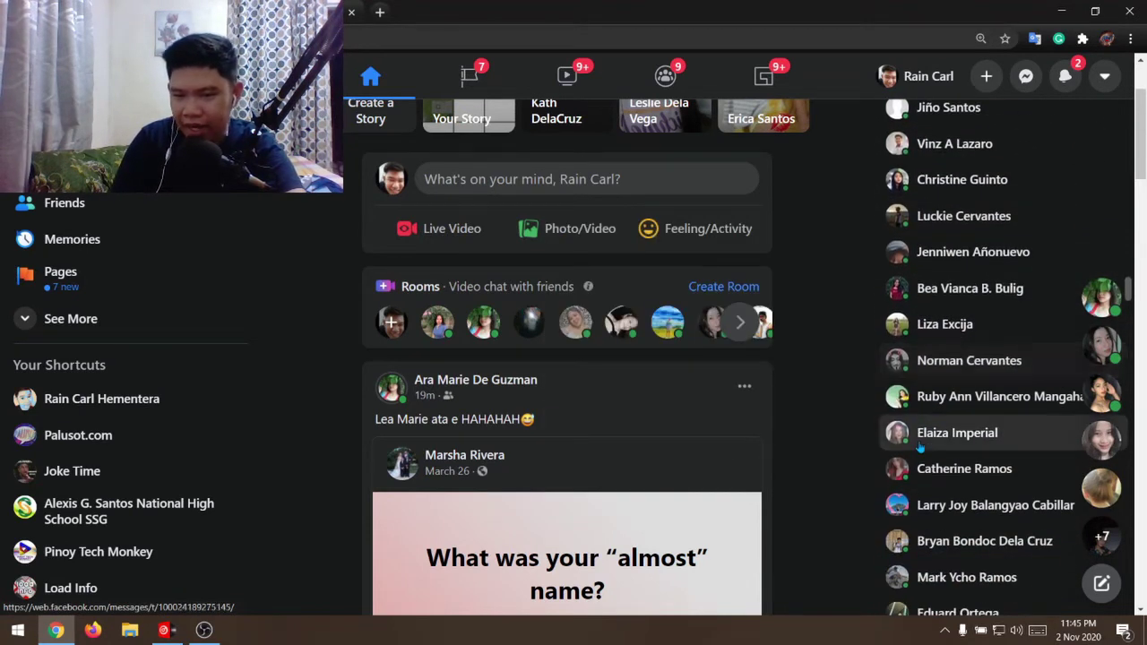
{"action": "left_click", "coordinate": [978, 371]}
{"action": "right_click", "coordinate": [954, 577]}
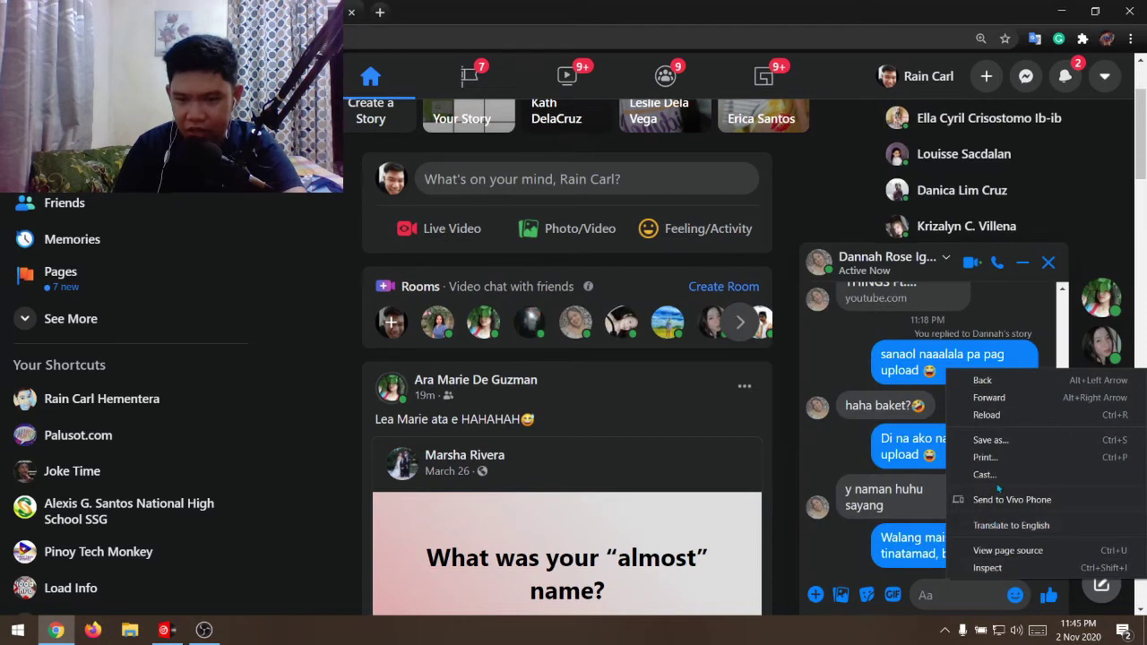
{"action": "left_click", "coordinate": [943, 592]}
{"action": "right_click", "coordinate": [943, 589]}
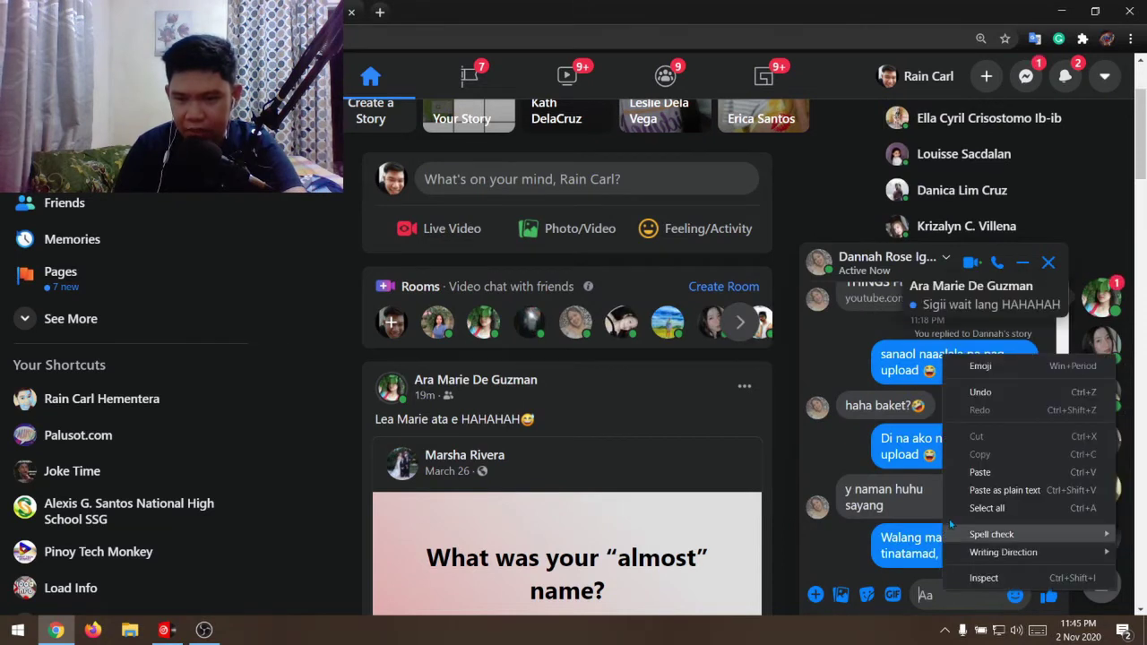
{"action": "left_click", "coordinate": [979, 474]}
{"action": "left_click", "coordinate": [937, 583]}
{"action": "key", "text": "ctrl+v"}
{"action": "key", "text": "ctrl+z"}
Put the current chat away and open the unread conversation with the author of the first feed post.
{"action": "left_click", "coordinate": [1027, 262]}
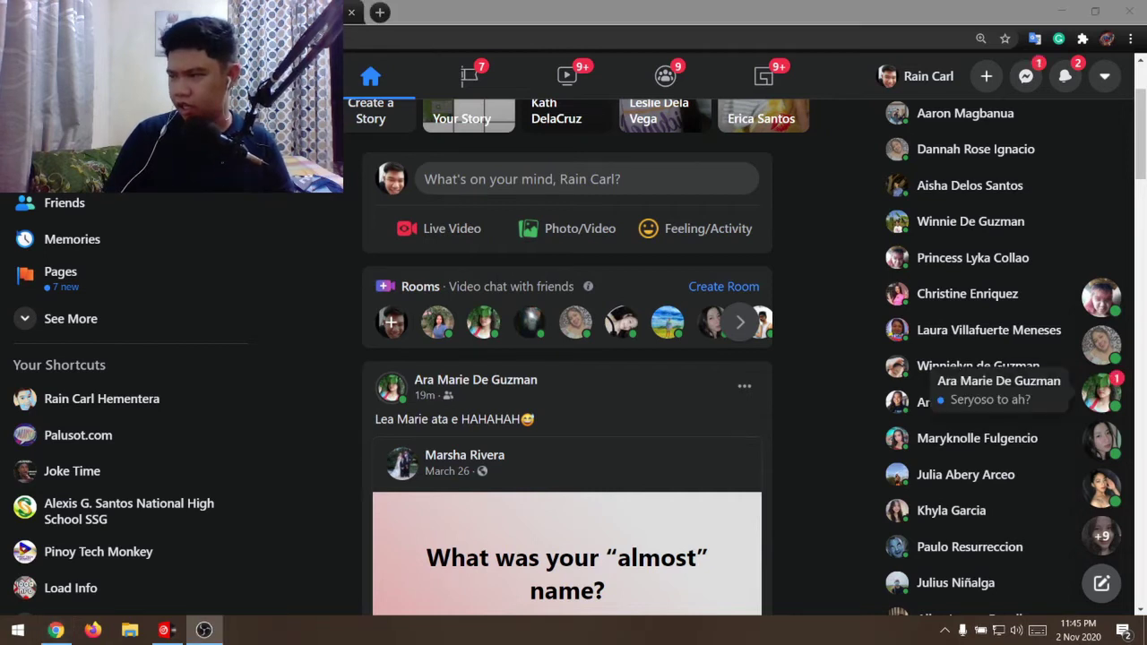
{"action": "left_click", "coordinate": [1101, 392]}
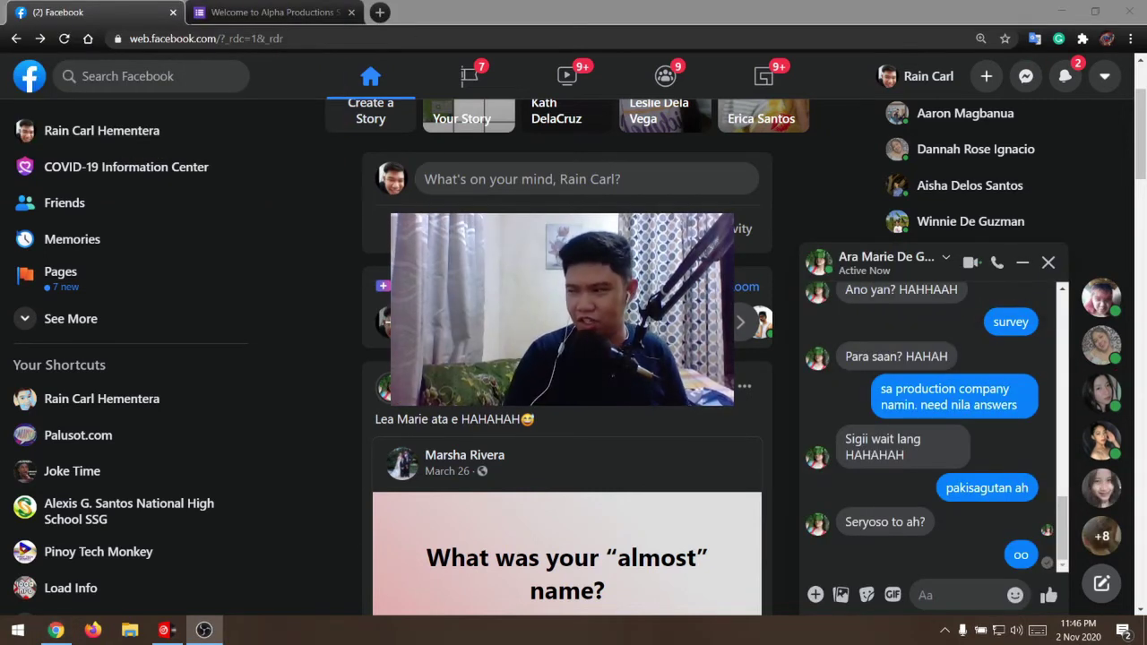
Search Facebook for a person by name, open a chat from their profile and send the survey message with its forms.gle link.
{"action": "type", "text": "/sean"}
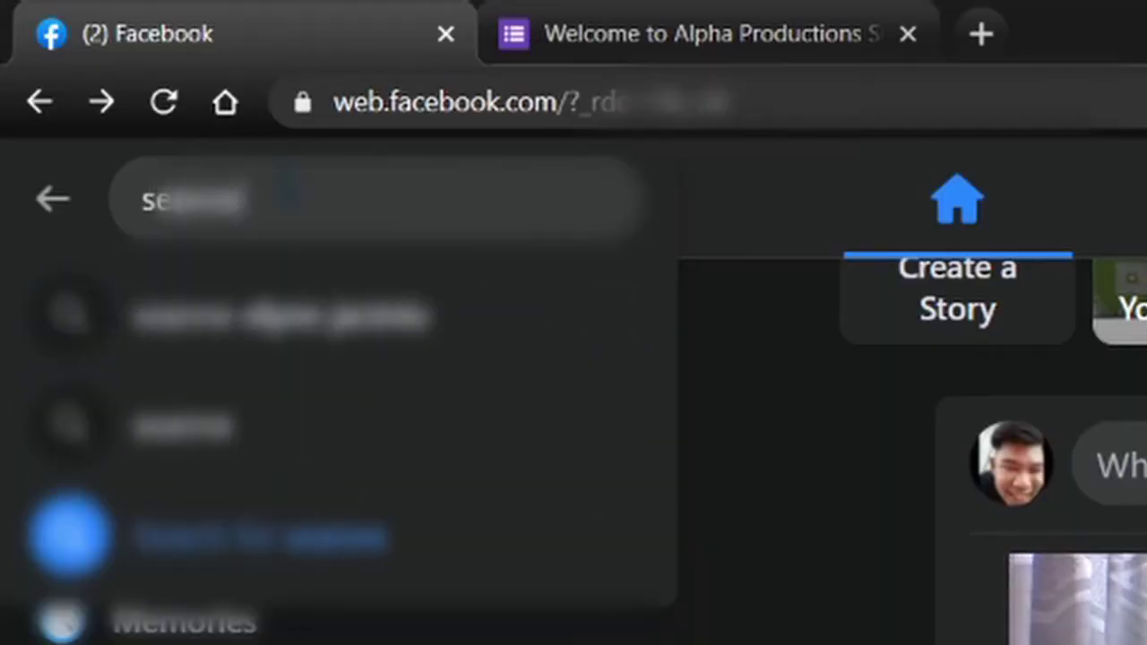
{"action": "type", "text": "ne"}
{"action": "key", "text": "Down"}
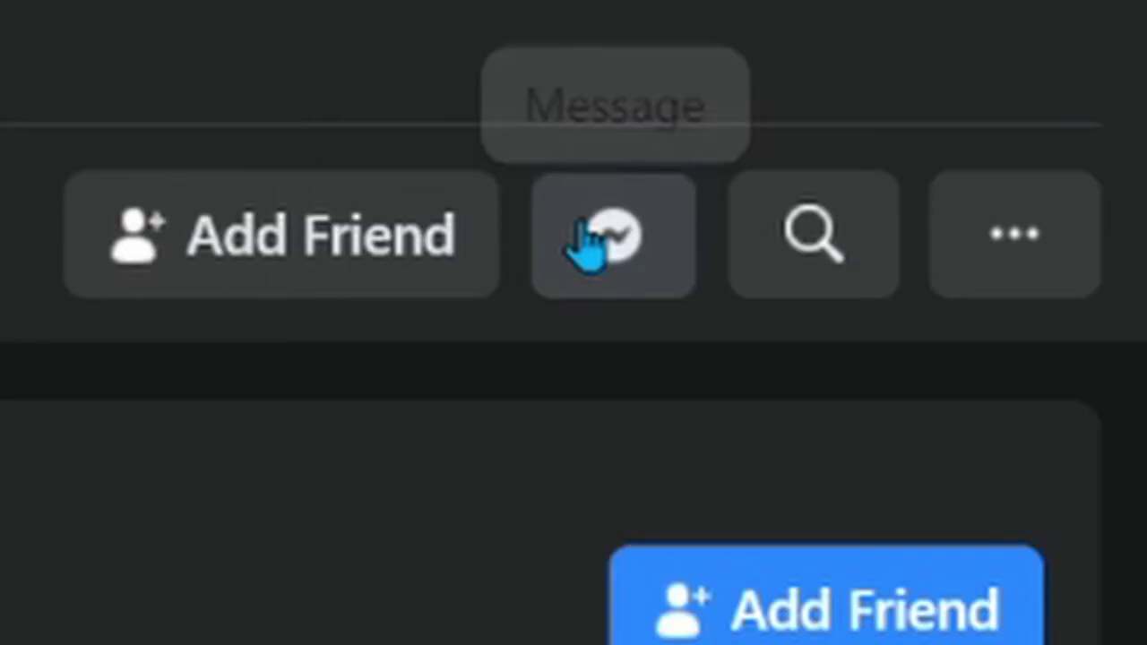
{"action": "left_click", "coordinate": [589, 243]}
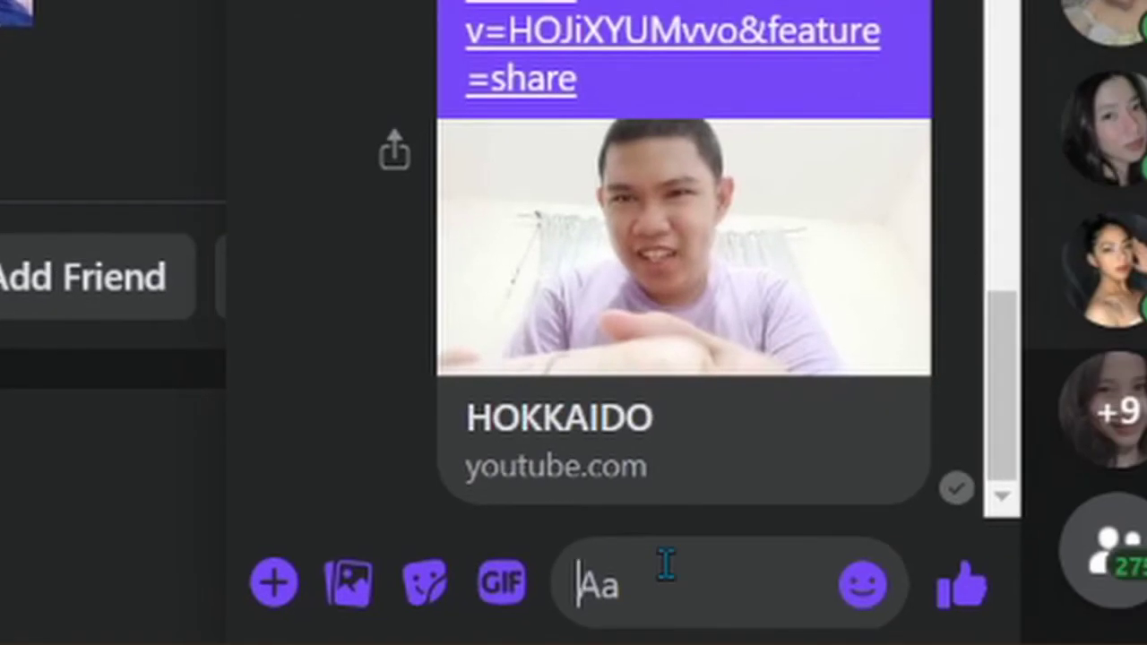
{"action": "type", "text": "Hi. Pakisagutan po yung survey. Importante po. Salamat.  https://forms.gle/1TWrDdGxuyiA7zLq8"}
{"action": "key", "text": "Return"}
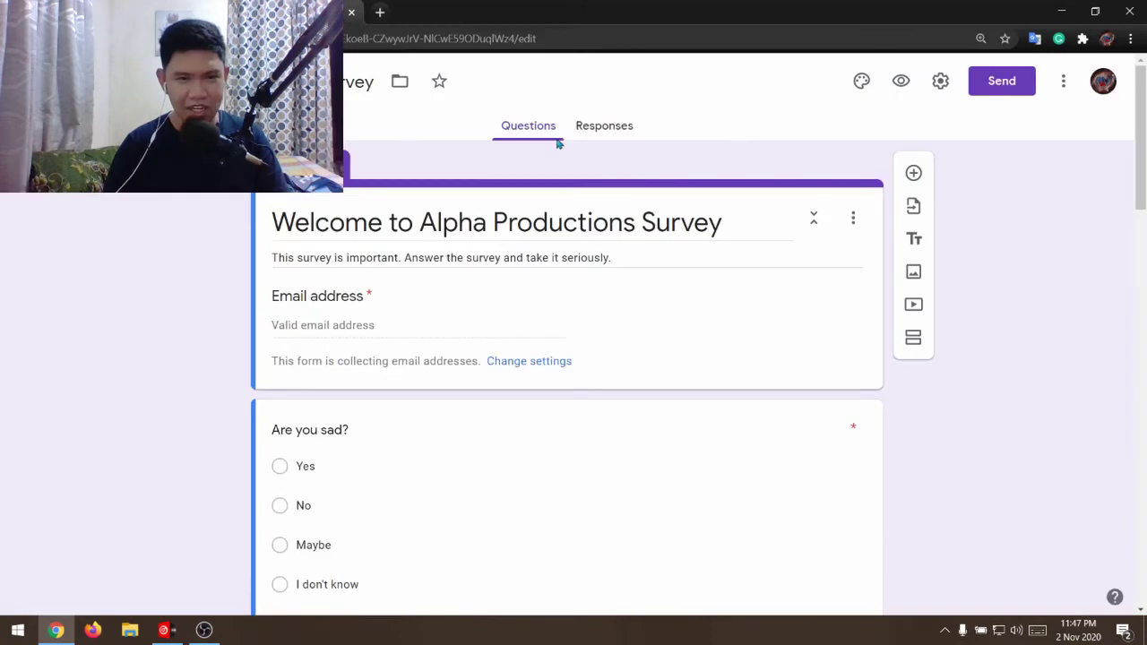
Check the Alpha Productions survey's responses, look through its questions down to section 4 and return to the responses.
{"action": "left_click", "coordinate": [609, 126]}
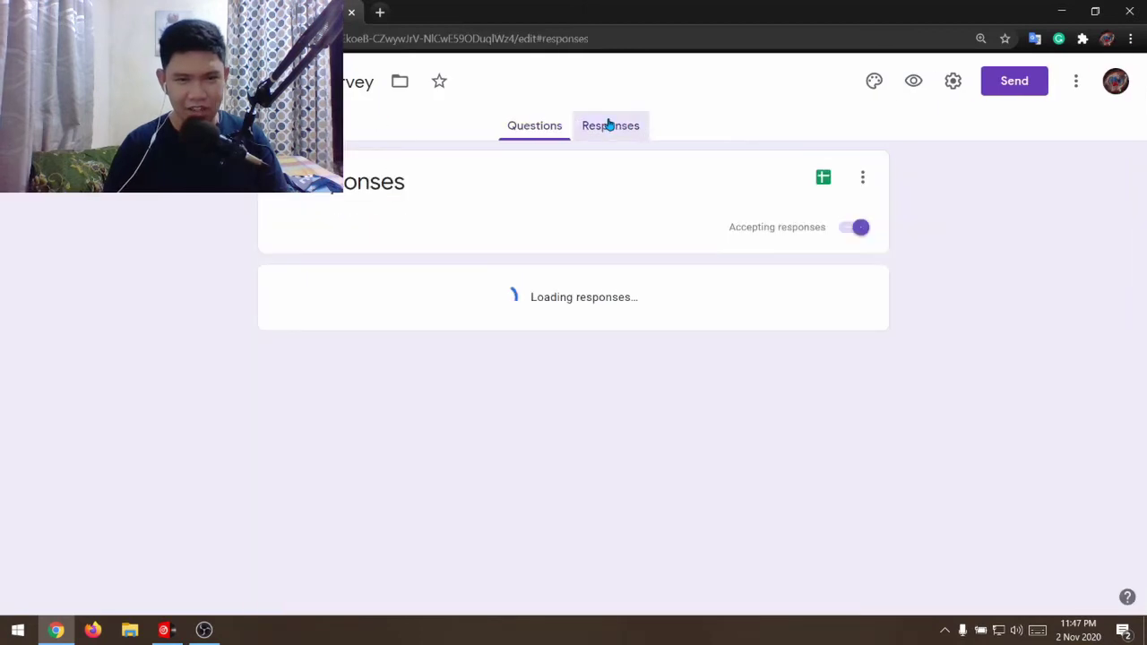
{"action": "left_click", "coordinate": [540, 128]}
{"action": "scroll", "coordinate": [576, 368], "scroll_direction": "down", "scroll_amount": 8}
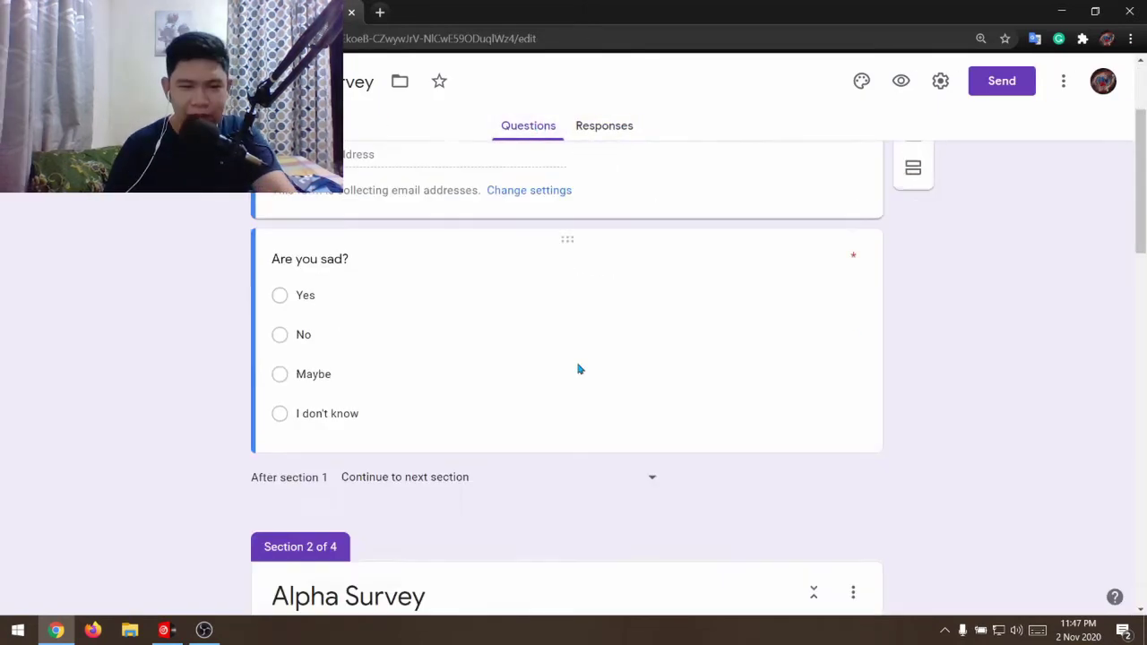
{"action": "scroll", "coordinate": [578, 363], "scroll_direction": "down", "scroll_amount": 3}
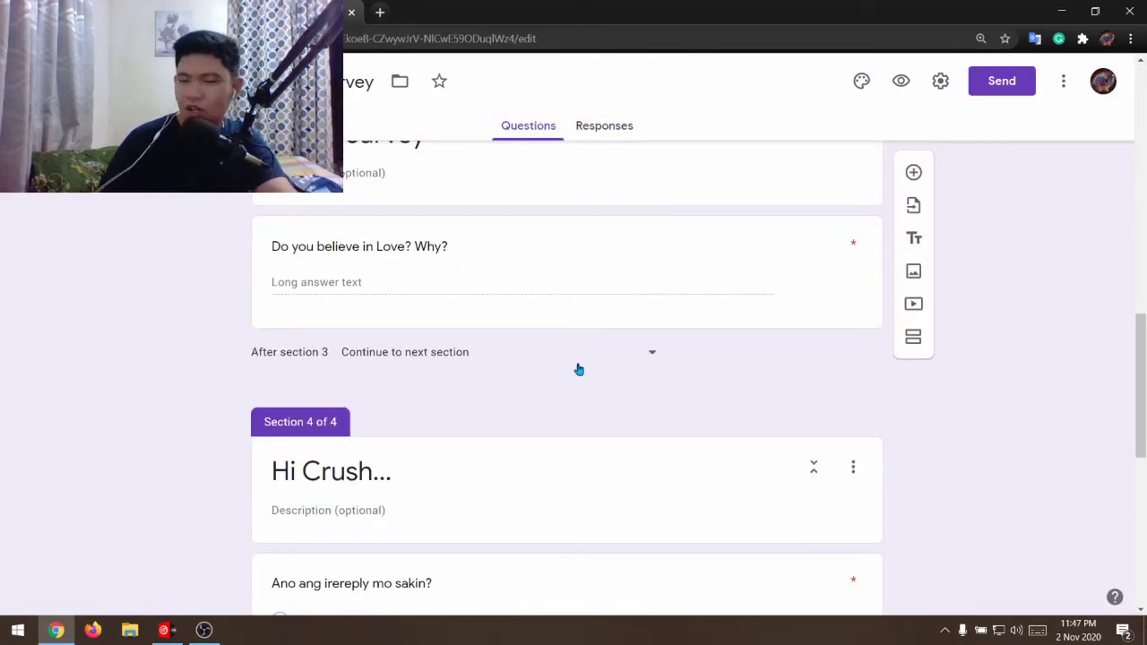
{"action": "left_click", "coordinate": [614, 125]}
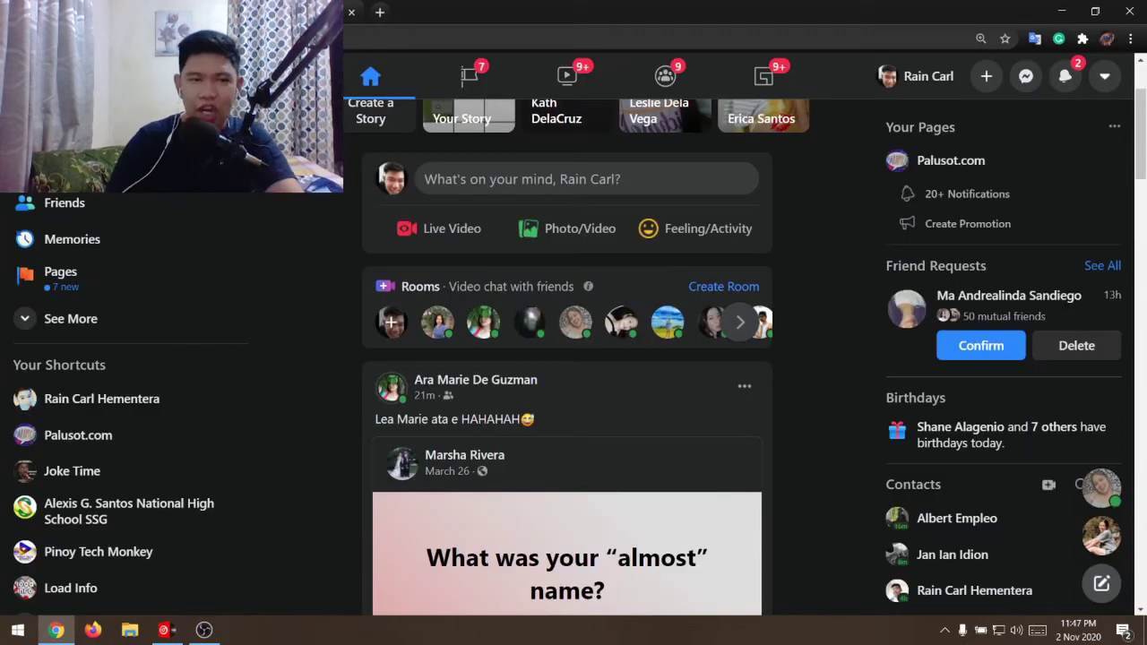
Switch back to Facebook and check the latest notifications, closing the list when done.
{"action": "left_click", "coordinate": [1069, 81]}
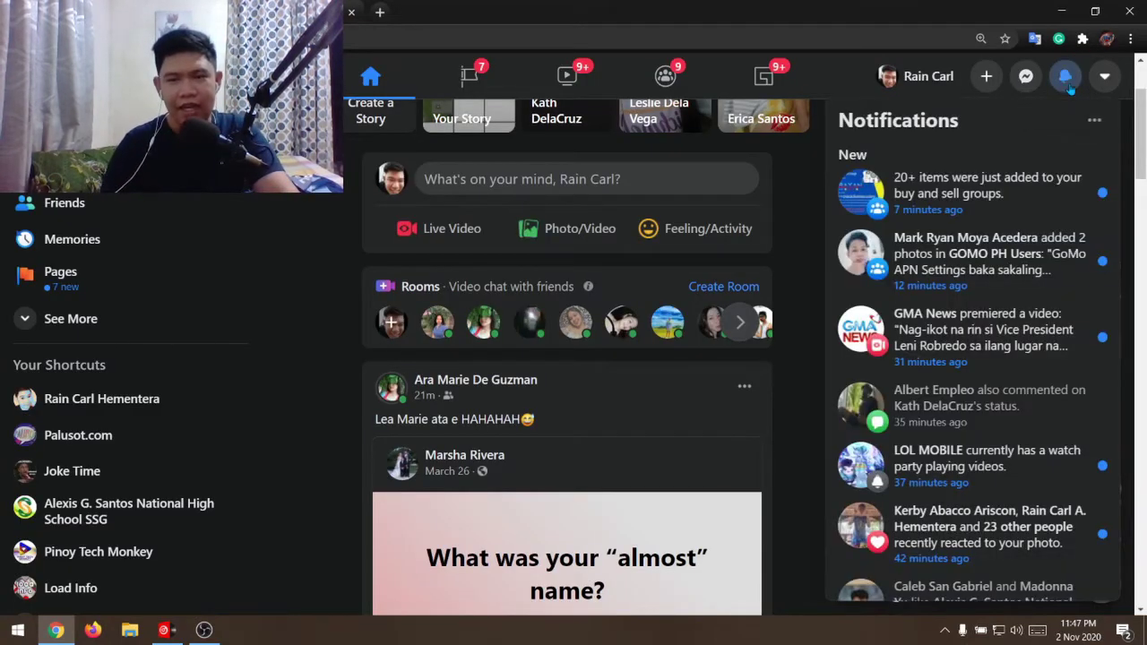
{"action": "left_click", "coordinate": [1069, 81]}
{"action": "scroll", "coordinate": [751, 388], "scroll_direction": "down", "scroll_amount": 3}
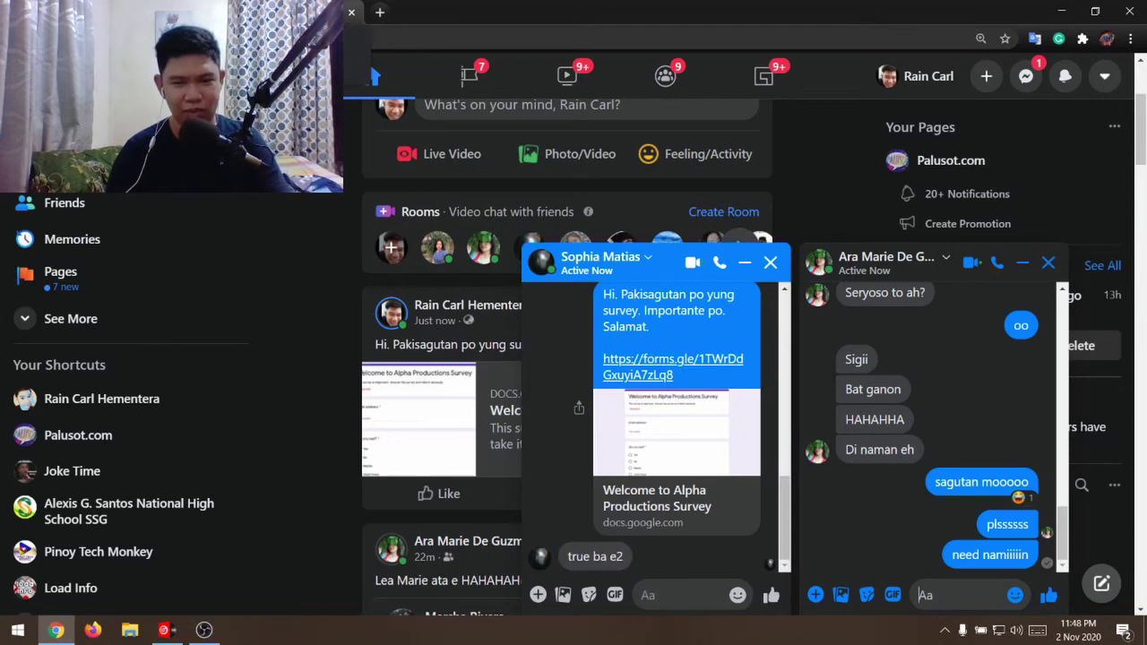
Reply "opo" and "pakitapos po ah" to the contact who asked about the survey, and minimize that chat.
{"action": "left_click", "coordinate": [642, 595]}
{"action": "type", "text": "opo"}
{"action": "key", "text": "Return"}
{"action": "type", "text": "pakitapos po ah"}
{"action": "key", "text": "Return"}
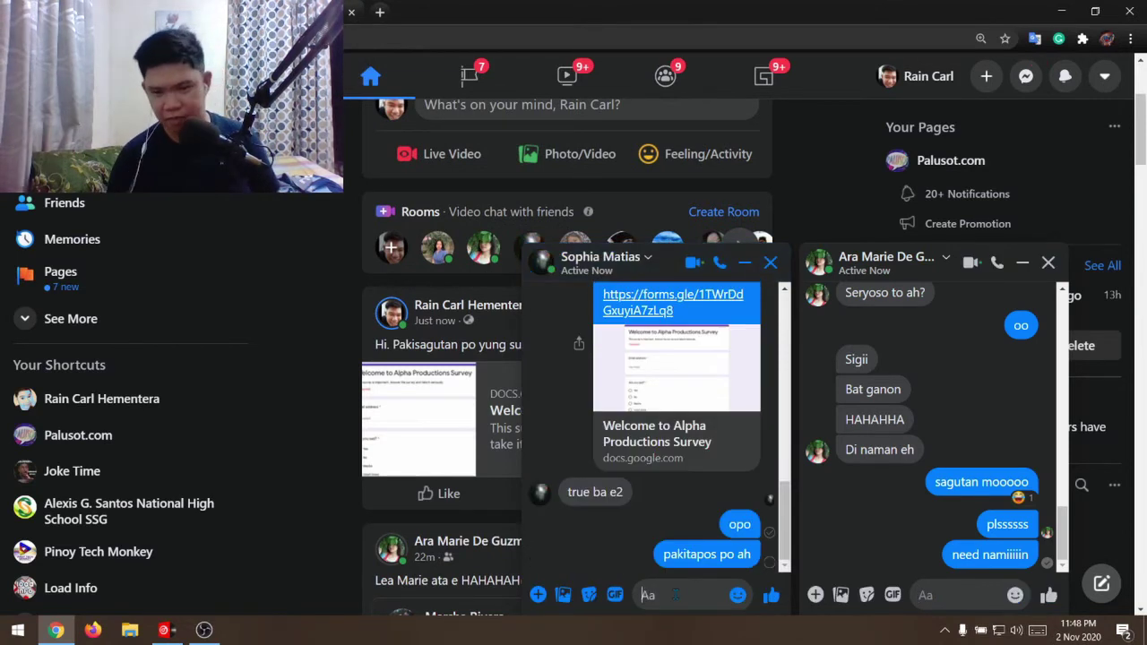
{"action": "left_click", "coordinate": [744, 262]}
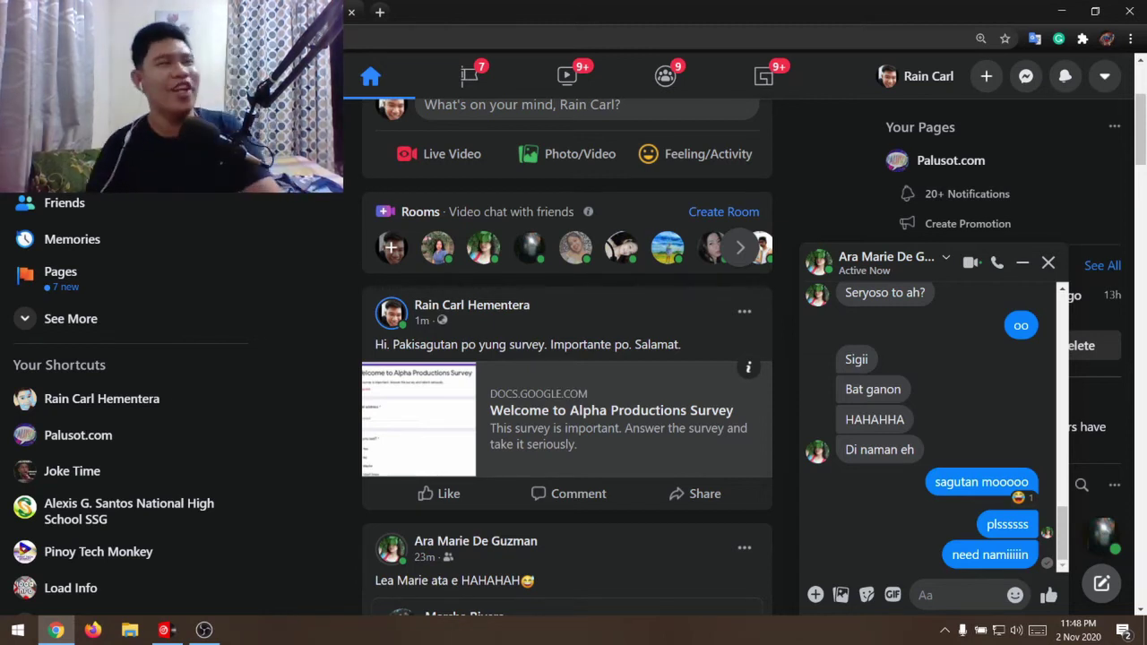
Look past the shared survey post in the feed and minimize the remaining open chat.
{"action": "scroll", "coordinate": [104, 359], "scroll_direction": "down", "scroll_amount": 1}
{"action": "scroll", "coordinate": [734, 428], "scroll_direction": "down", "scroll_amount": 5}
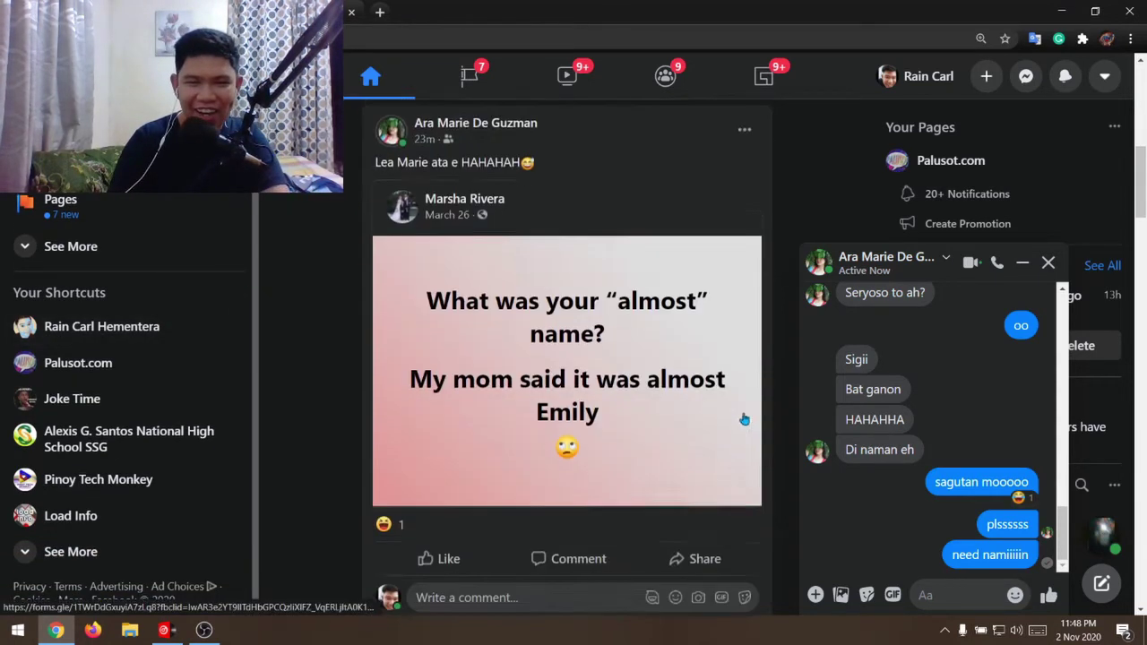
{"action": "left_click", "coordinate": [1022, 263]}
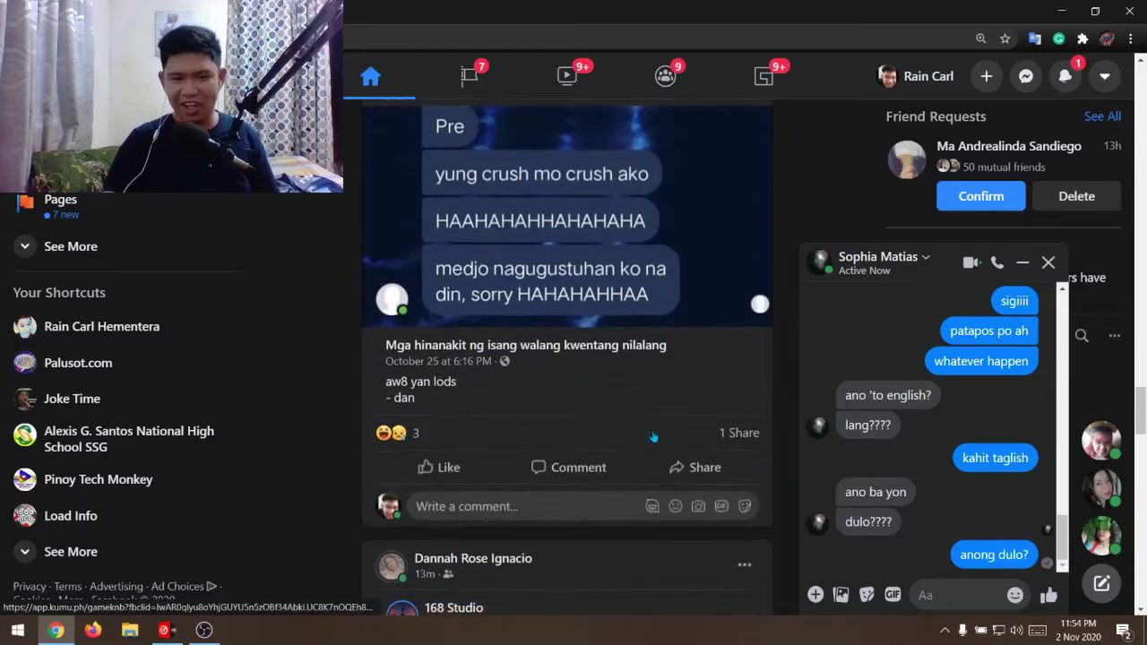
{"action": "scroll", "coordinate": [568, 359], "scroll_direction": "down", "scroll_amount": 3}
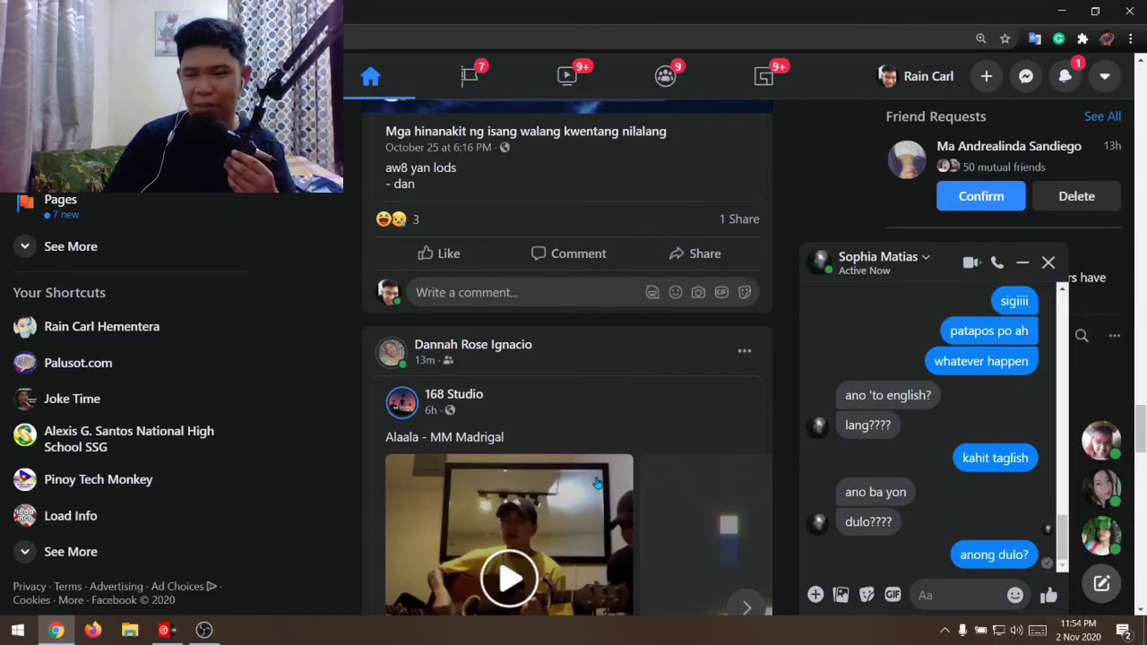
{"action": "scroll", "coordinate": [598, 484], "scroll_direction": "down", "scroll_amount": 2}
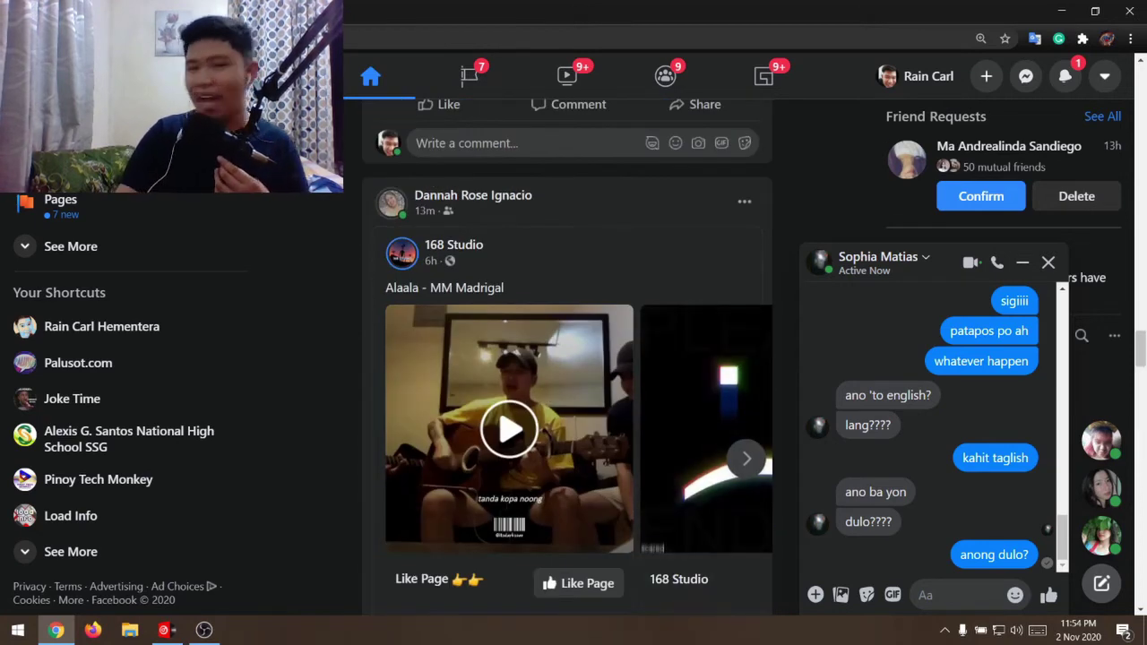